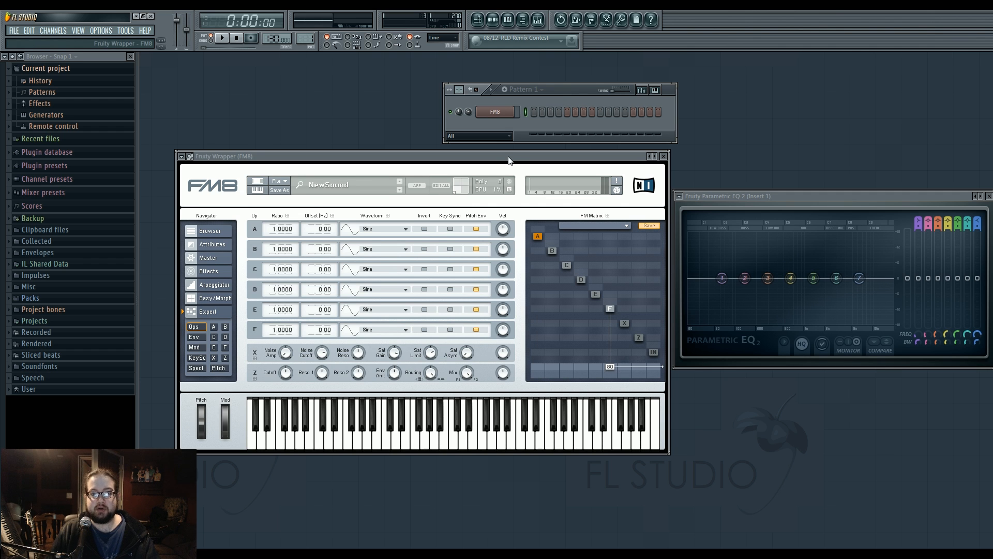
left_click_drag(506, 155, 512, 160)
left_click_drag(572, 87, 562, 88)
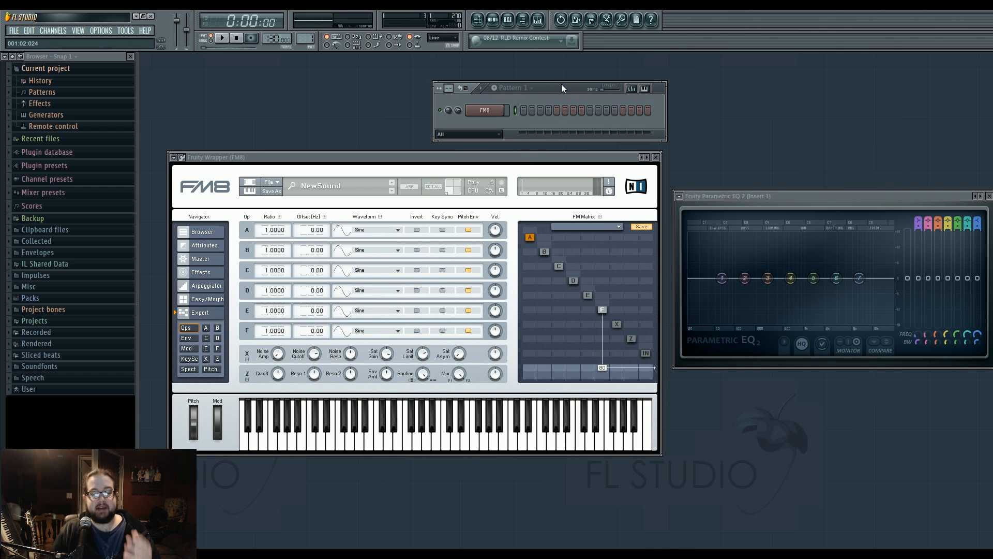
left_click(511, 155)
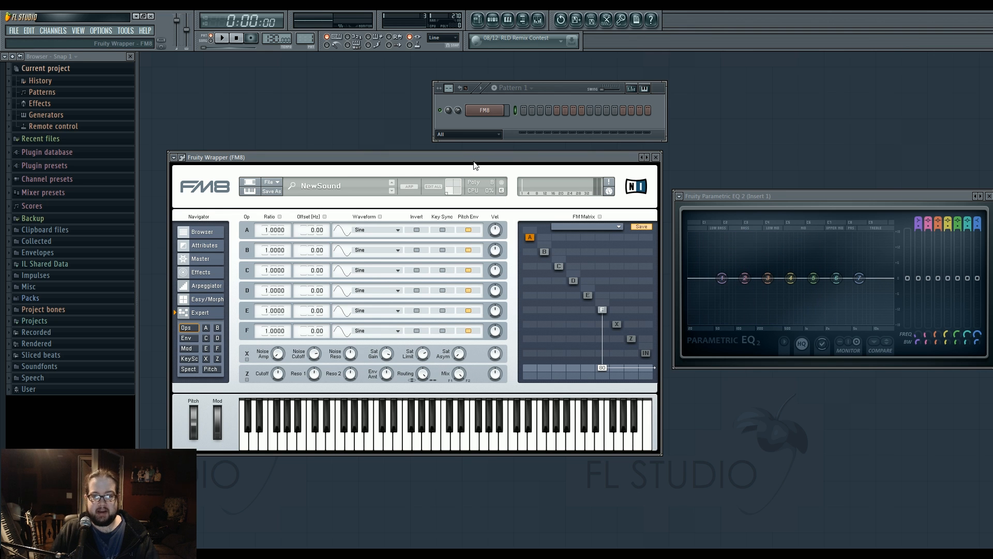
left_click_drag(474, 162, 472, 161)
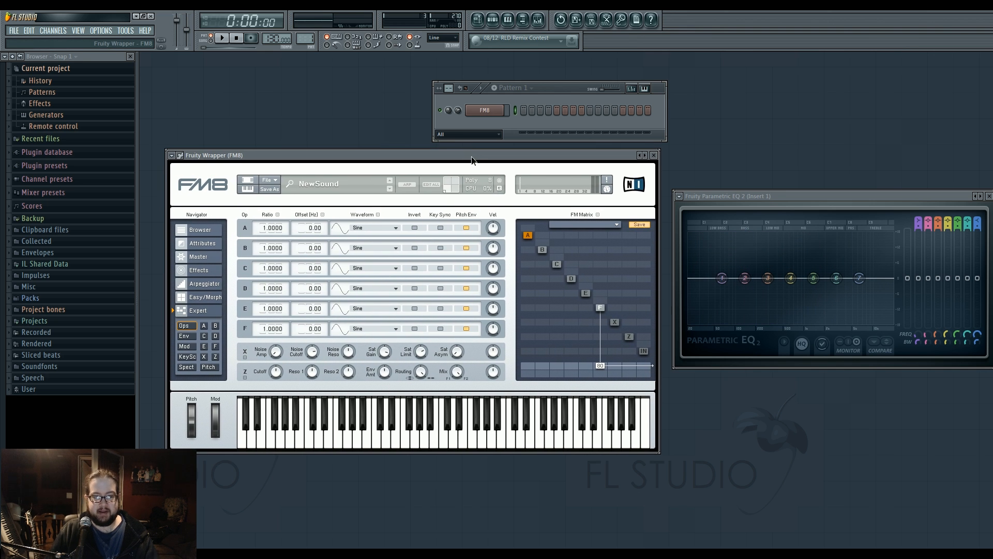
Add a one-bar E3 note to the FM8 channel in the piano roll and return to the FM8 window.
right_click(499, 109)
left_click(510, 115)
scroll(167, 332, "down", 3)
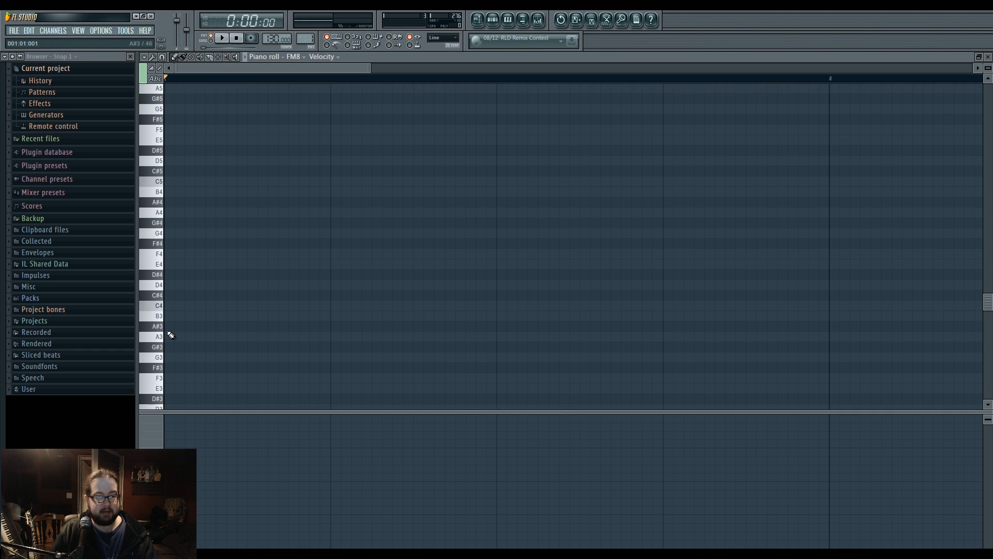
scroll(171, 336, "down", 3)
left_click(171, 299)
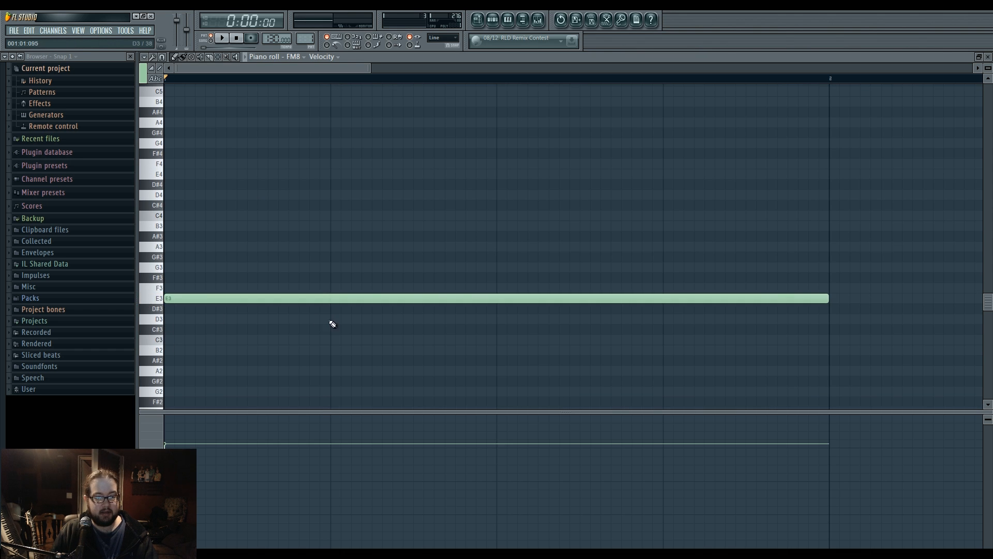
left_click(492, 20)
left_click(484, 110)
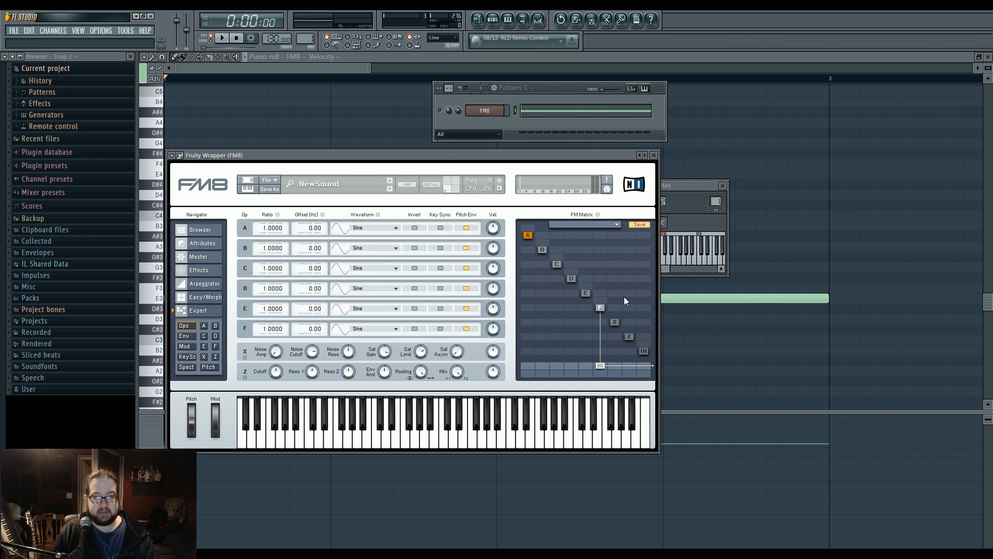
Raise operator F's output level to 100 in the FM matrix, show operator F's settings and audition the note.
left_click_drag(601, 364, 602, 366)
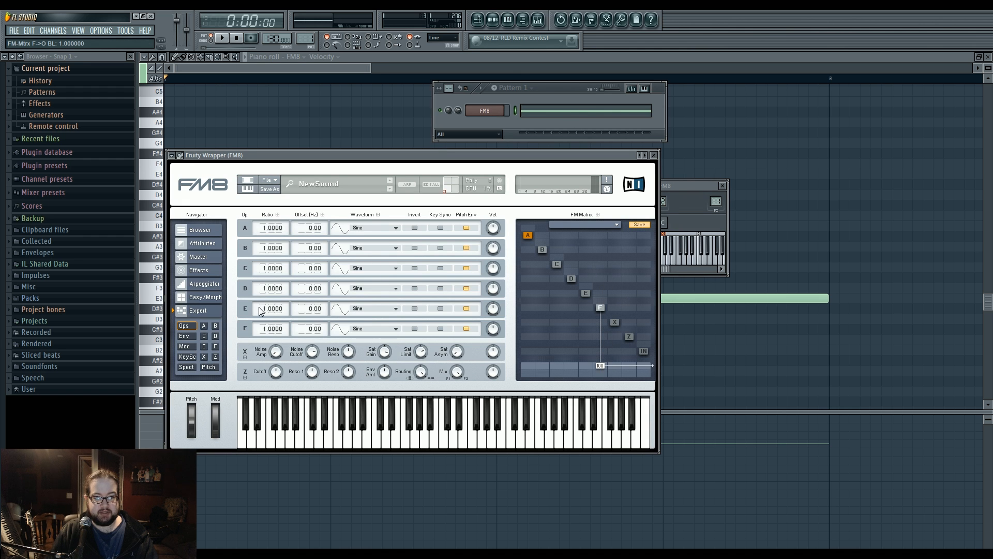
left_click(214, 347)
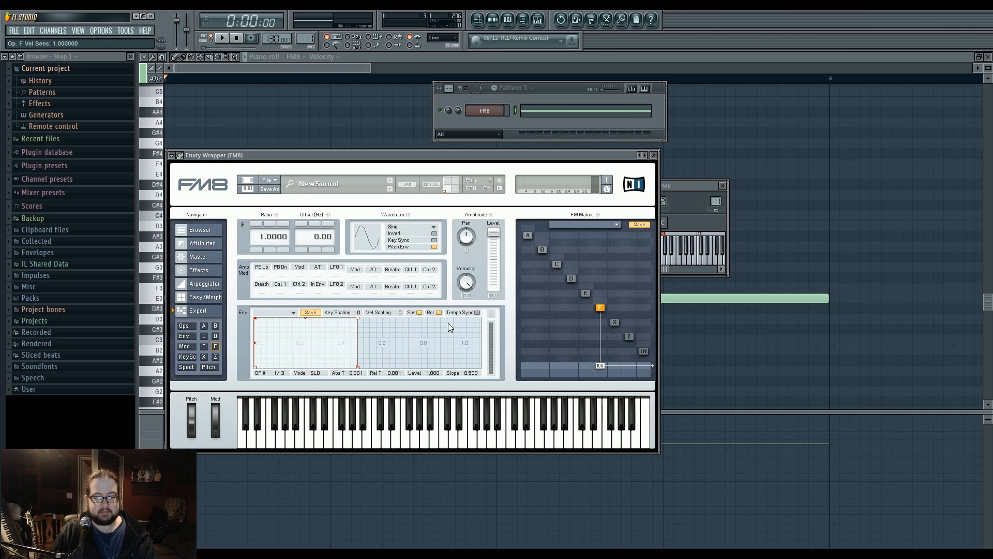
left_click(222, 38)
left_click(236, 40)
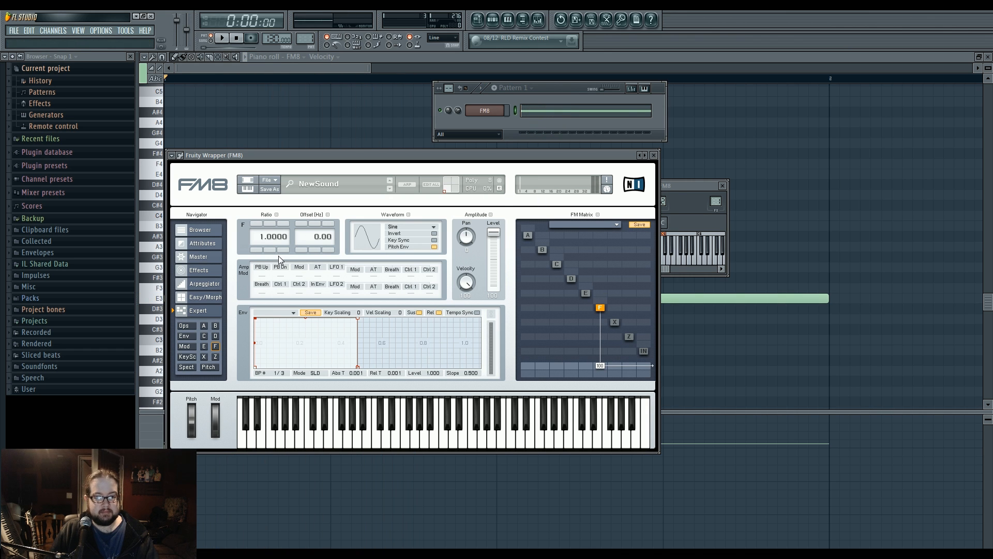
Look at FM8's Master page while auditioning the note, view the Easy/Morph page and return to the Expert page.
left_click(198, 257)
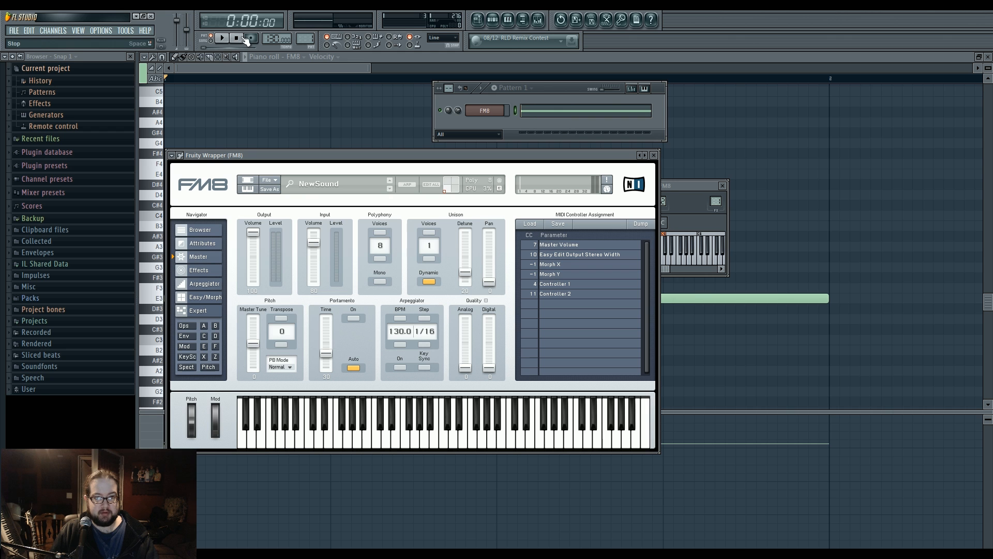
left_click(222, 37)
left_click(236, 39)
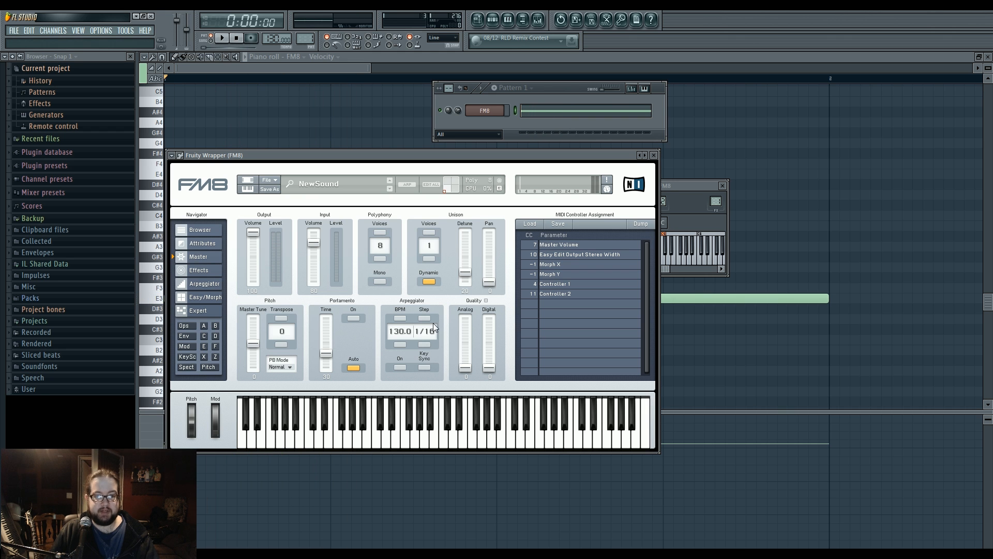
left_click(204, 297)
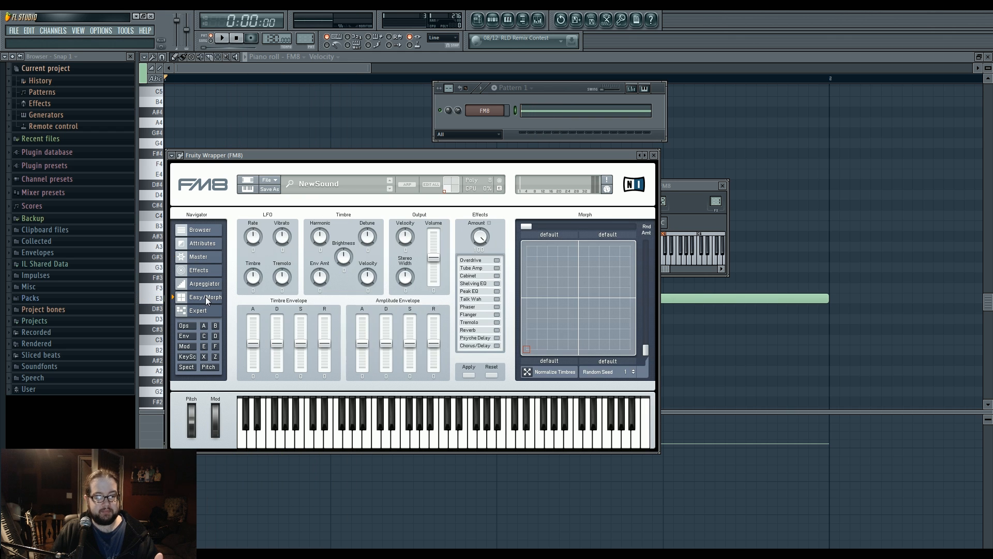
left_click(204, 310)
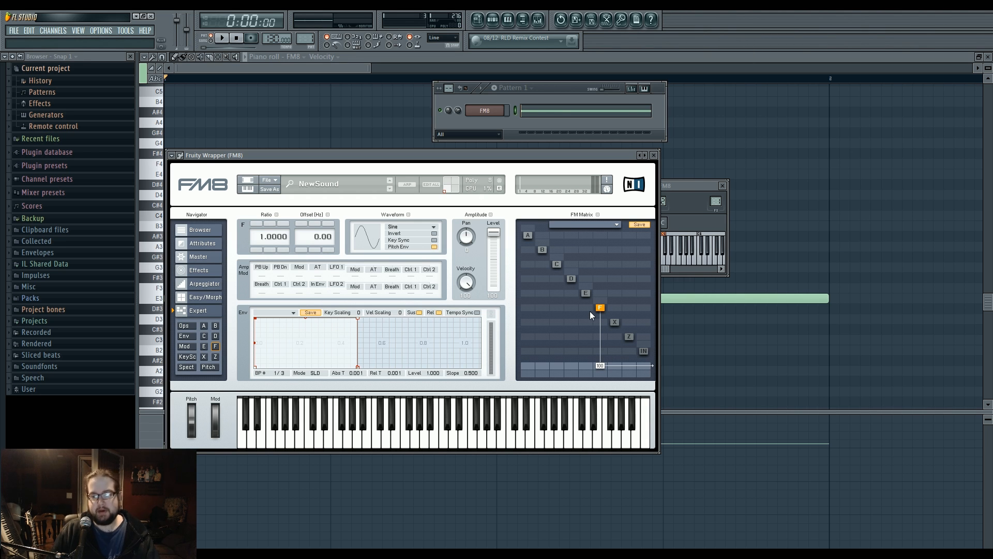
Try modulating operators E and F with each other in the FM matrix, up to a level of 100, and clear both routings.
left_click_drag(591, 307, 597, 270)
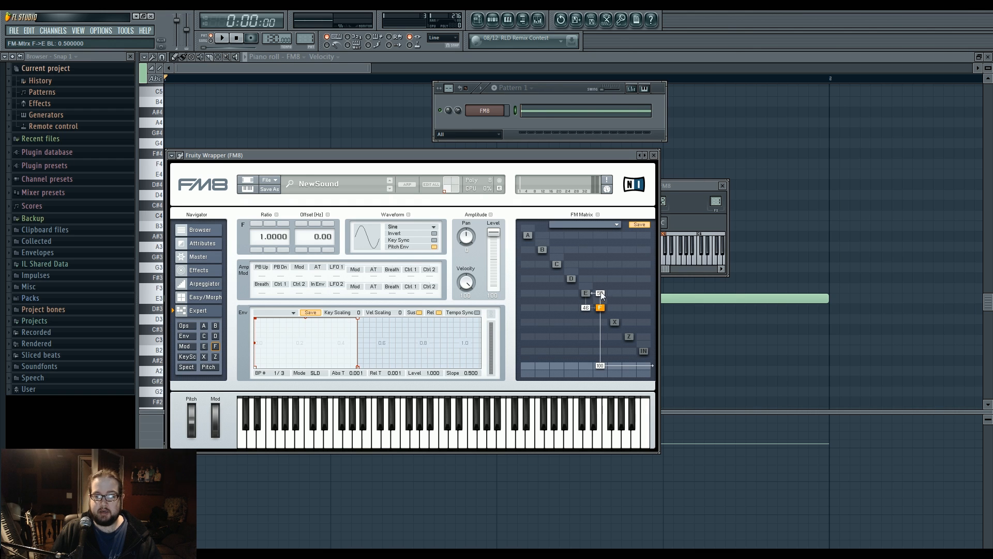
left_click_drag(600, 293, 599, 314)
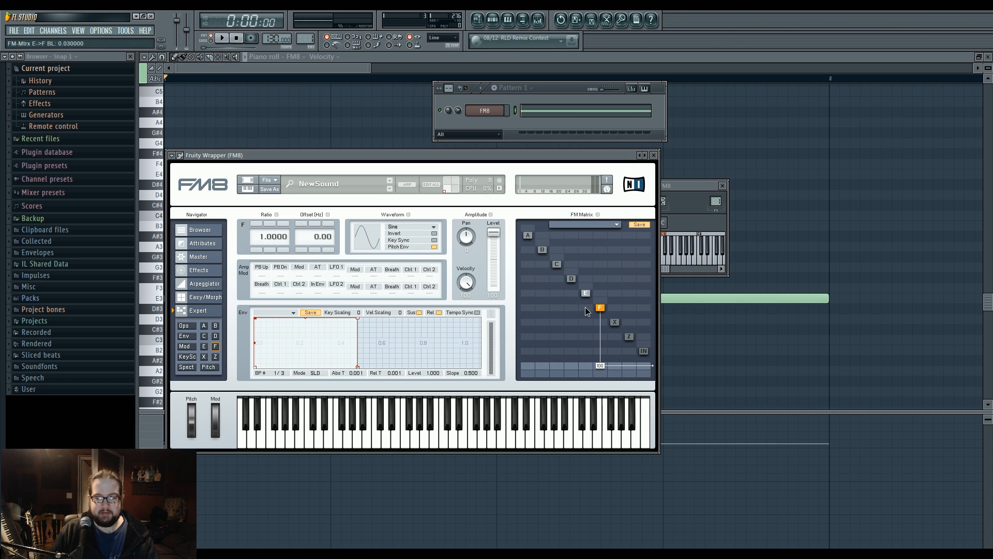
left_click_drag(585, 306, 589, 287)
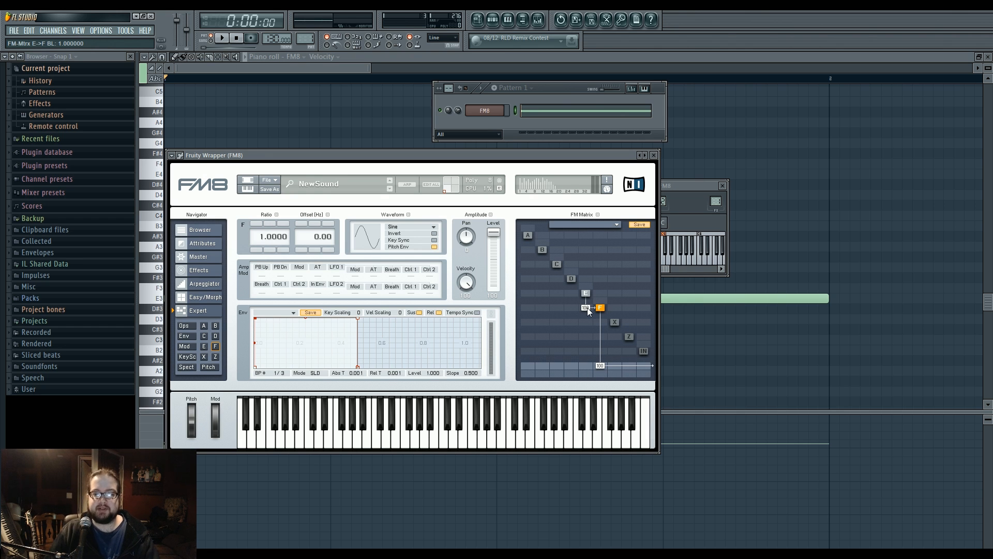
left_click_drag(588, 309, 585, 339)
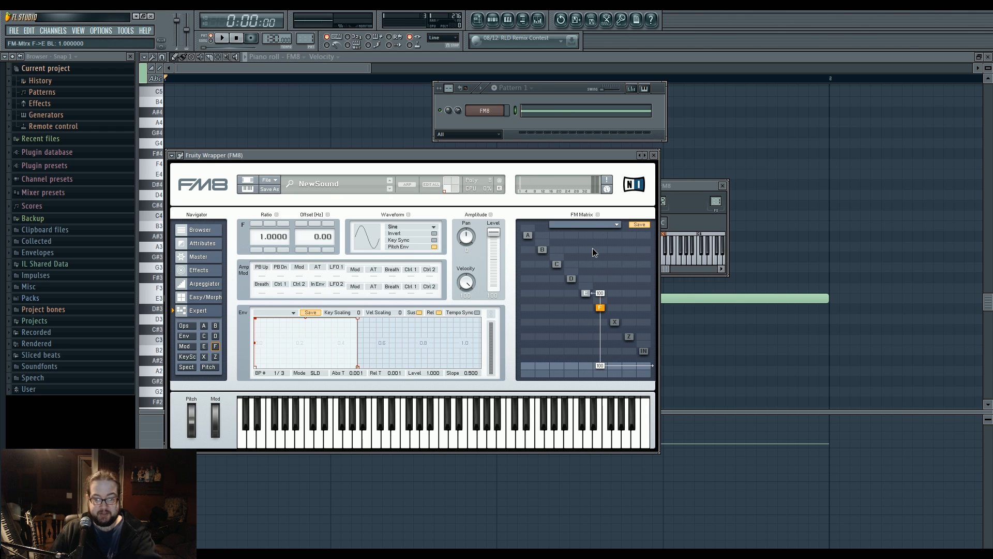
mouse_move(600, 293)
left_mouse_down()
mouse_move(604, 303)
mouse_move(602, 264)
mouse_move(605, 288)
left_mouse_up()
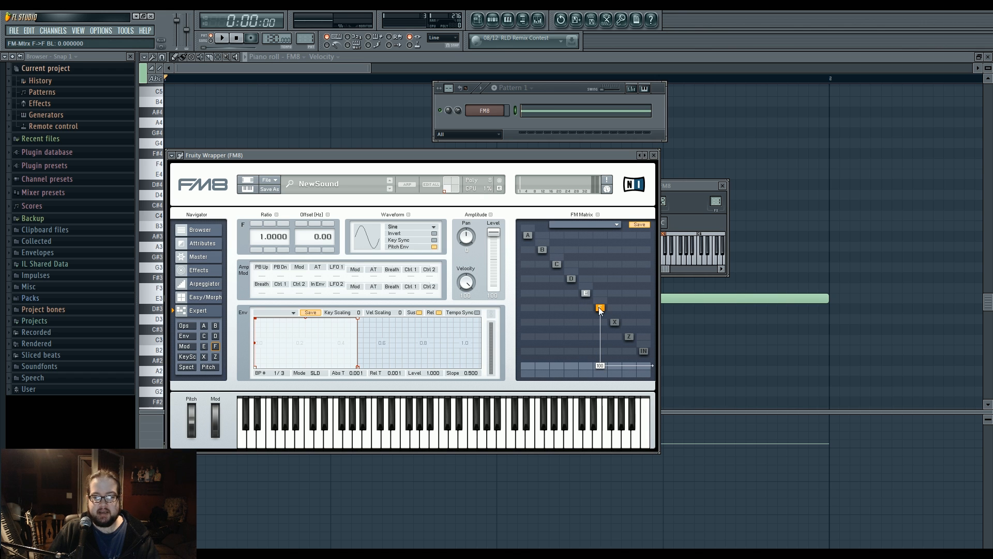
Set operator E's modulation of operator F to 100 during playback, stop playback and show operator E's settings.
left_click(223, 39)
left_click_drag(583, 307, 579, 236)
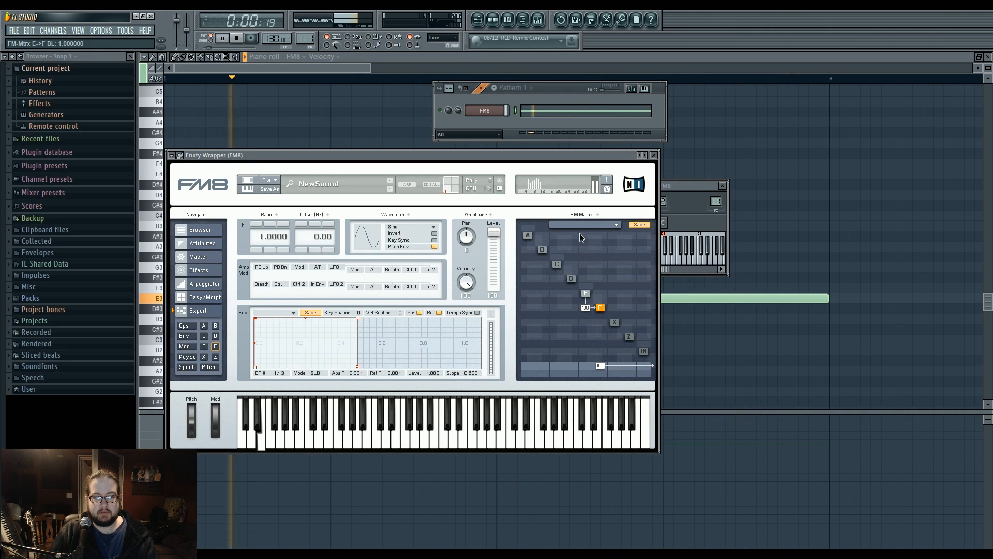
left_click(237, 38)
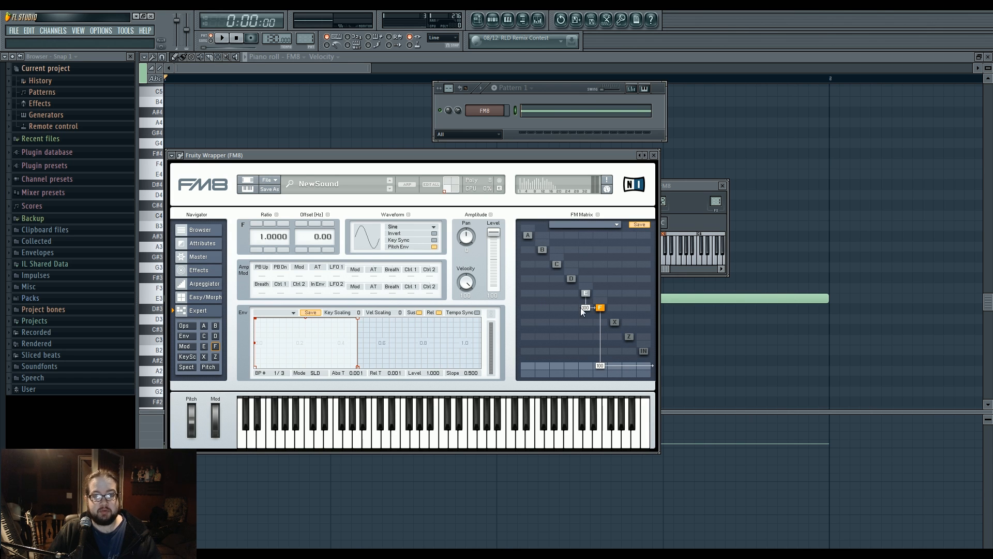
left_click(586, 293)
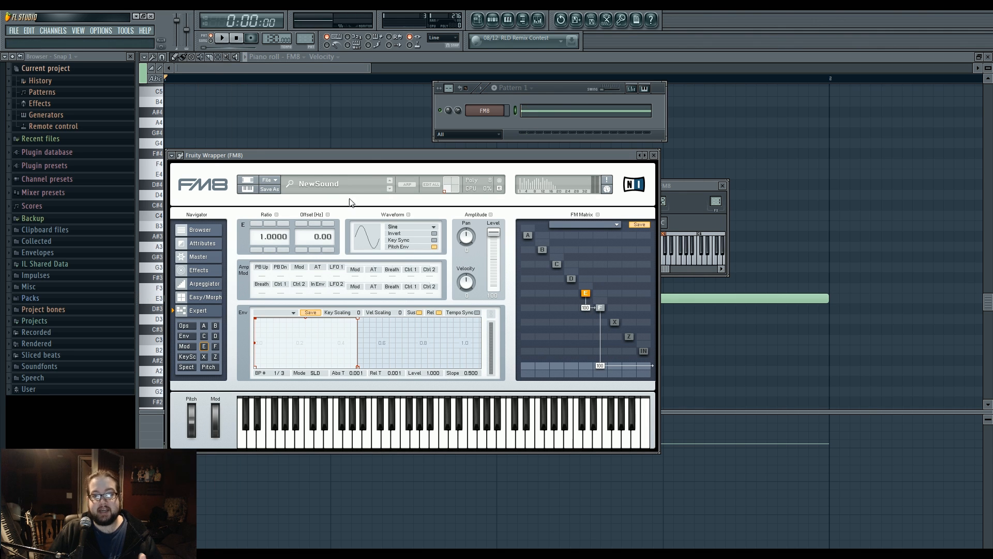
Reposition the FM8 window and bring up the Parametric EQ 2 on mixer insert 1, closing the mixer and channel settings.
left_click_drag(371, 156, 375, 158)
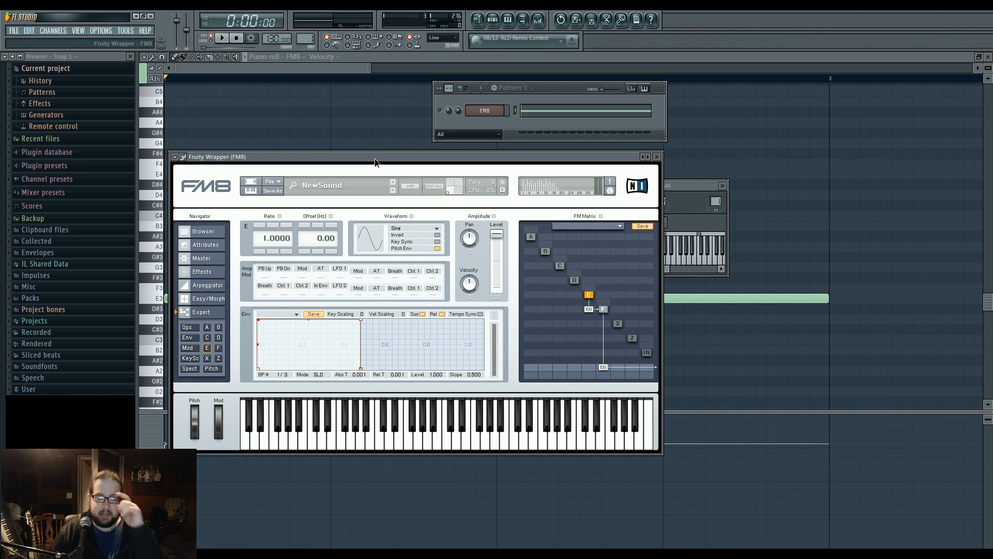
mouse_move(375, 159)
left_mouse_down()
mouse_move(375, 140)
mouse_move(383, 172)
left_mouse_up()
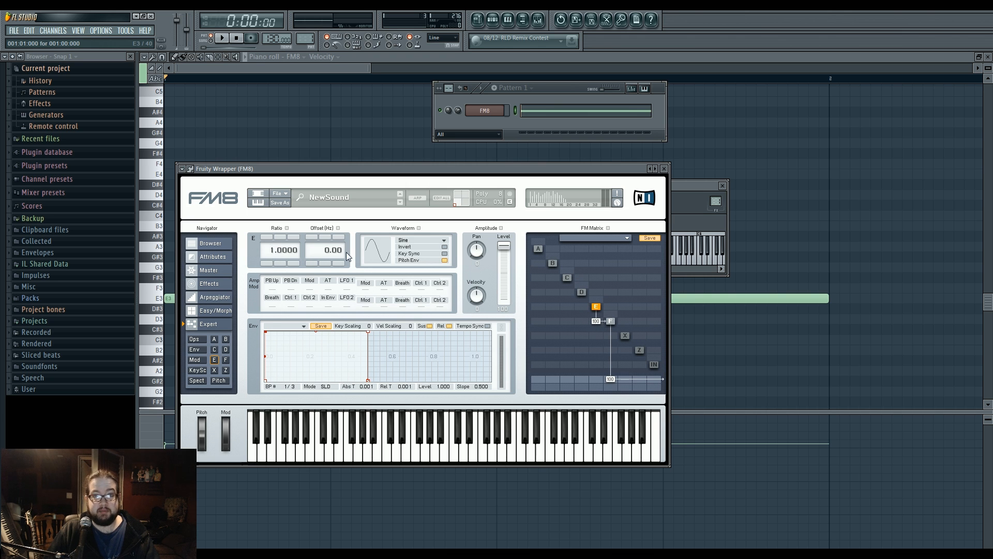
left_click(685, 184)
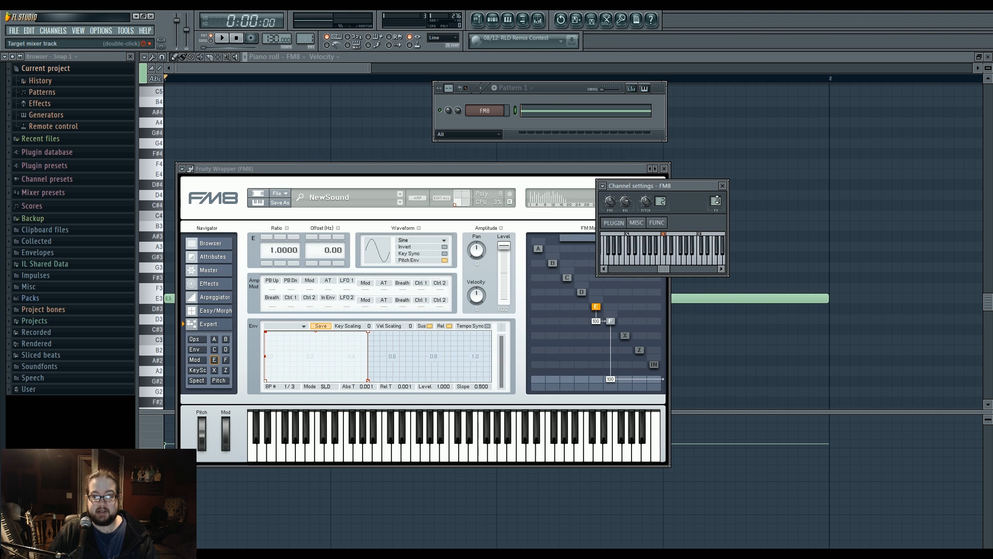
double_click(716, 200)
left_click(734, 251)
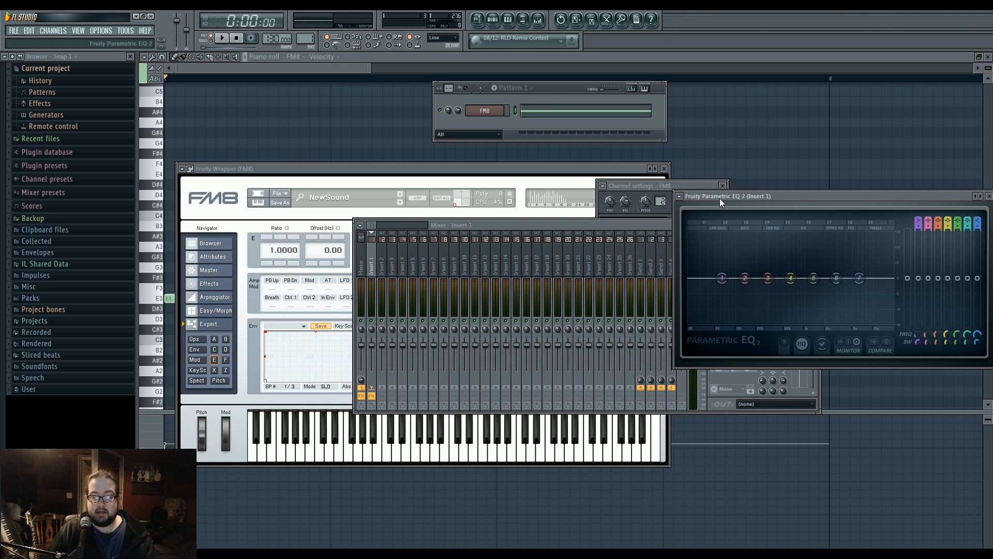
left_click(688, 187)
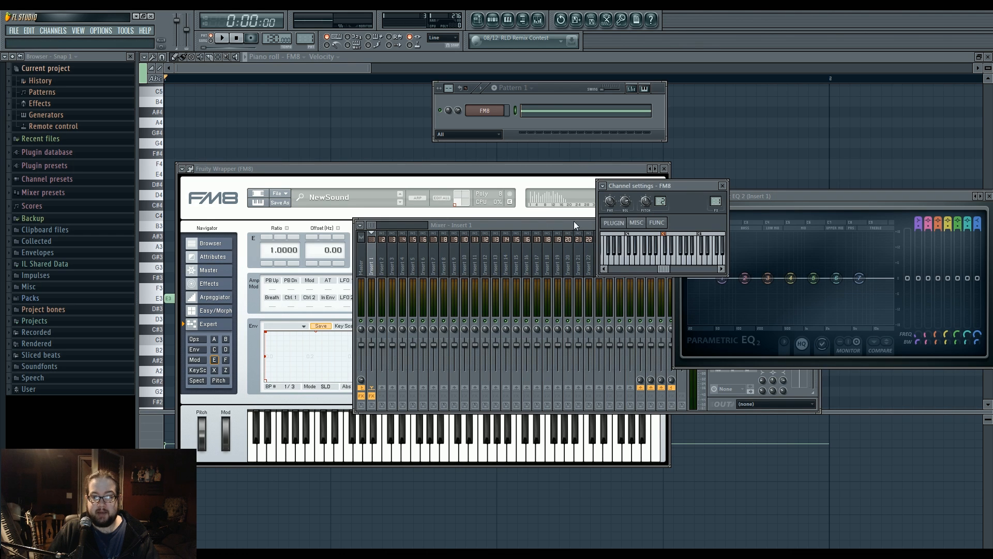
left_click(574, 223)
left_click(814, 225)
left_click(723, 185)
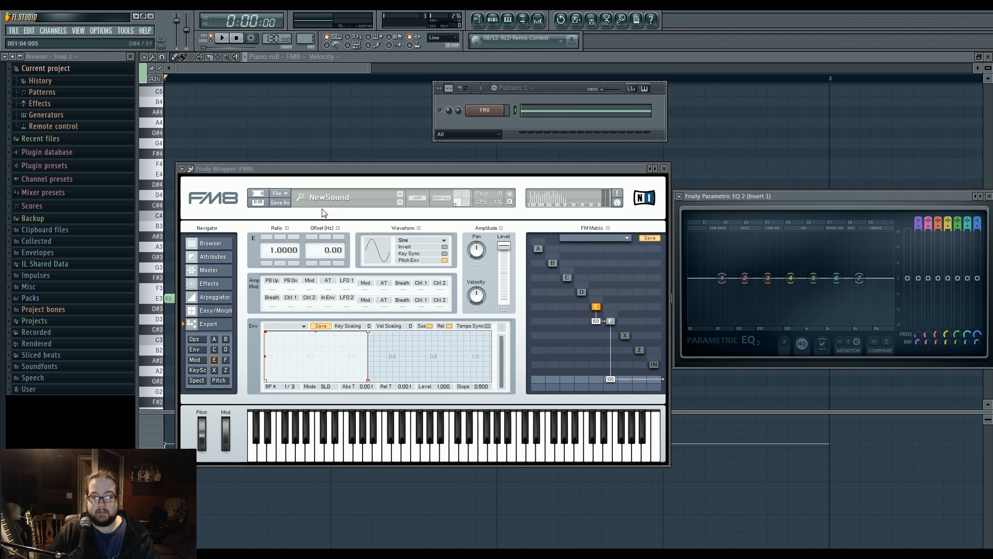
Lower operator E's ratio to 0.0320 while the note plays, and stop playback.
key("space")
left_click_drag(274, 251, 289, 233)
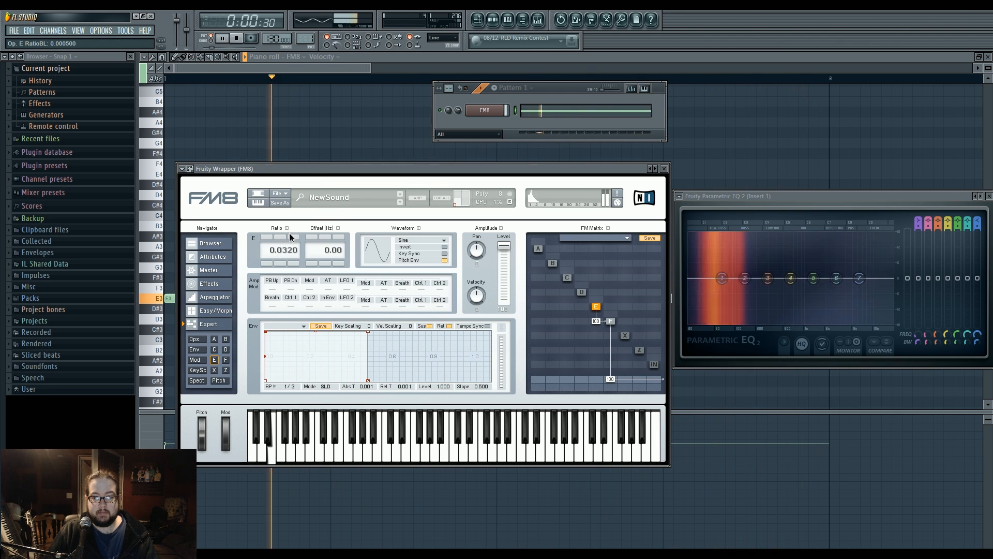
left_click(237, 40)
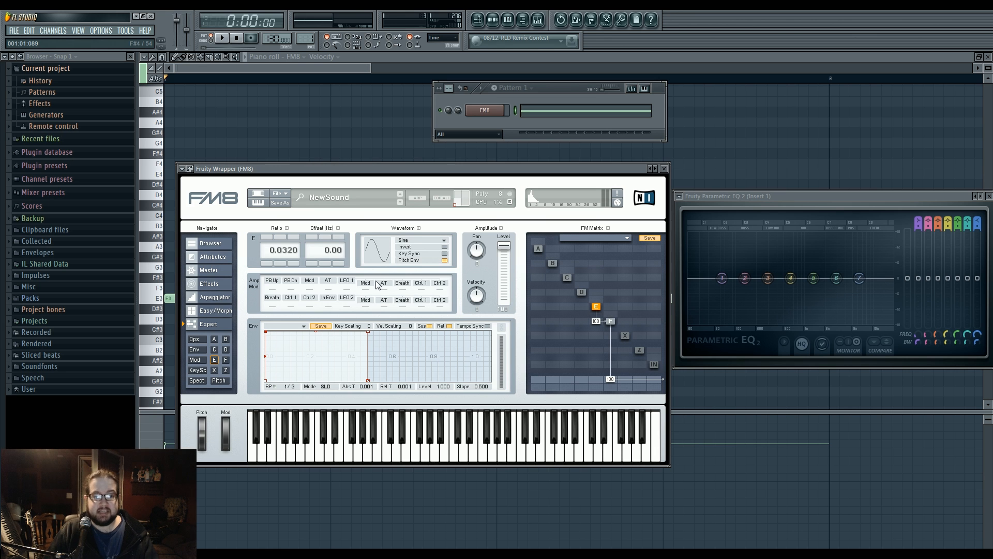
Audition the note with operator E's modulation of operator F removed, and again with it set back to 100.
left_click_drag(595, 321, 598, 367)
key("space")
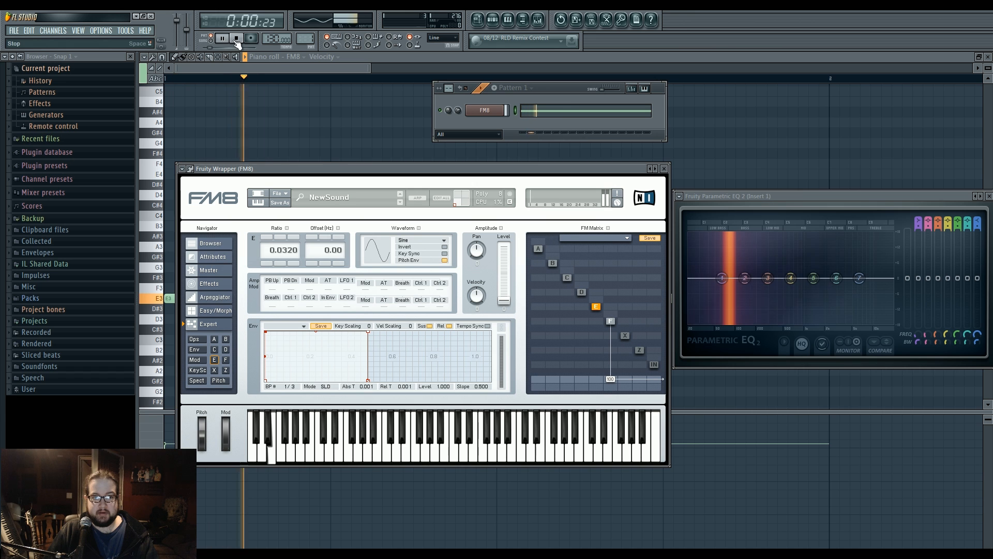
key("space")
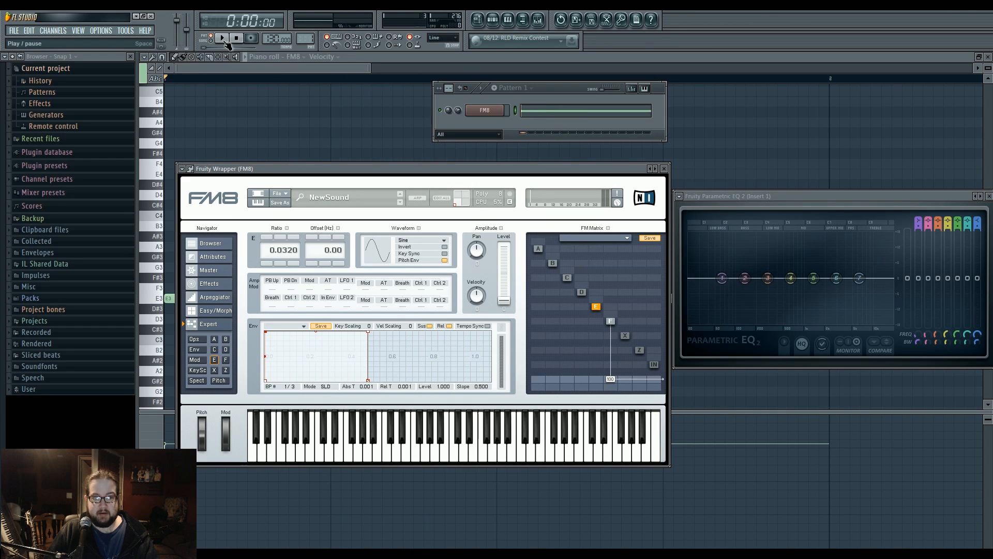
left_click_drag(594, 321, 593, 240)
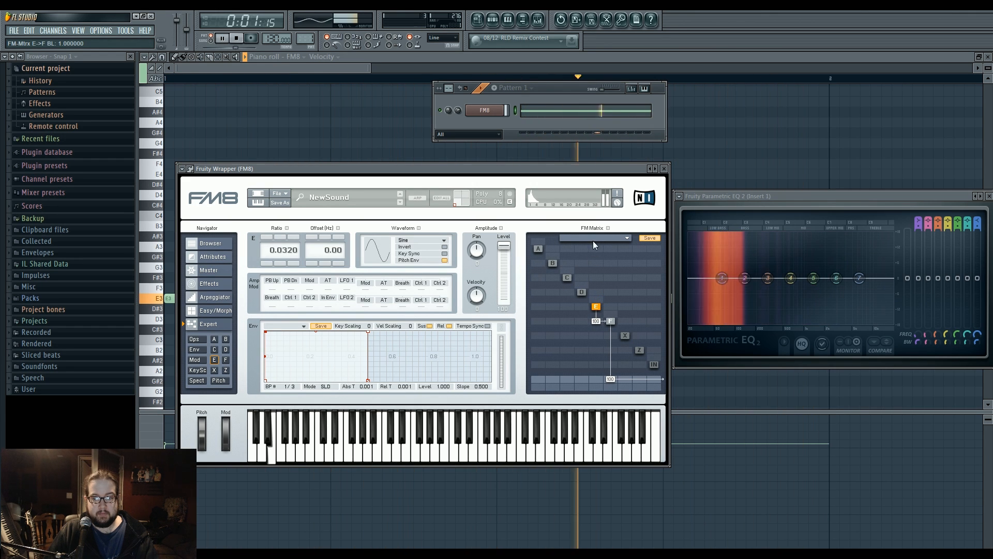
left_click(237, 40)
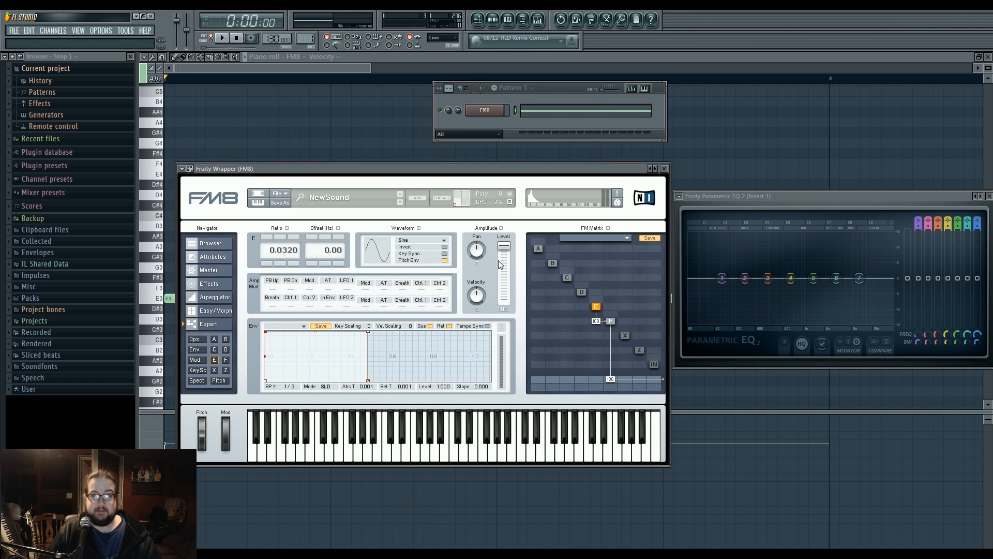
Reset operator E's ratio to 1.0000 and audition the note.
double_click(280, 250)
left_click(223, 39)
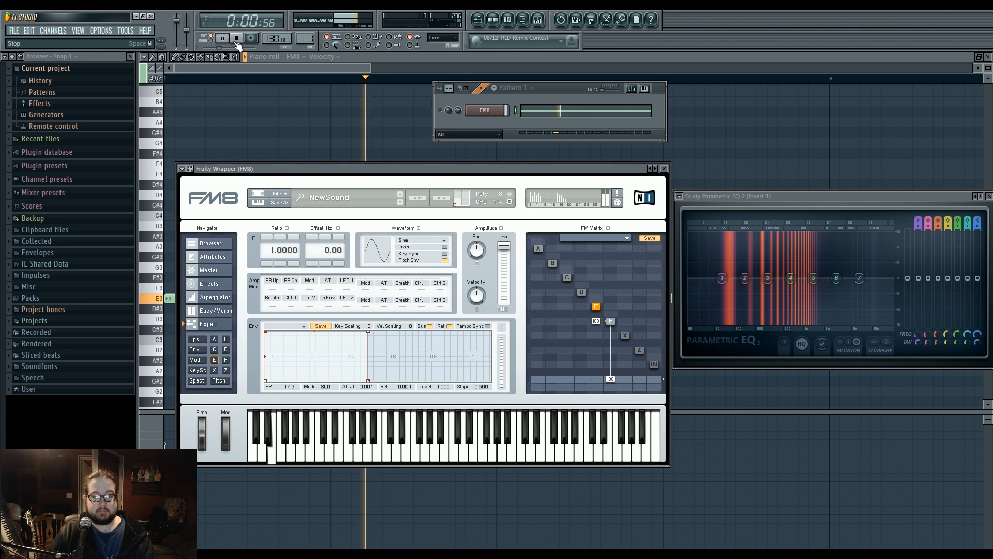
left_click(237, 39)
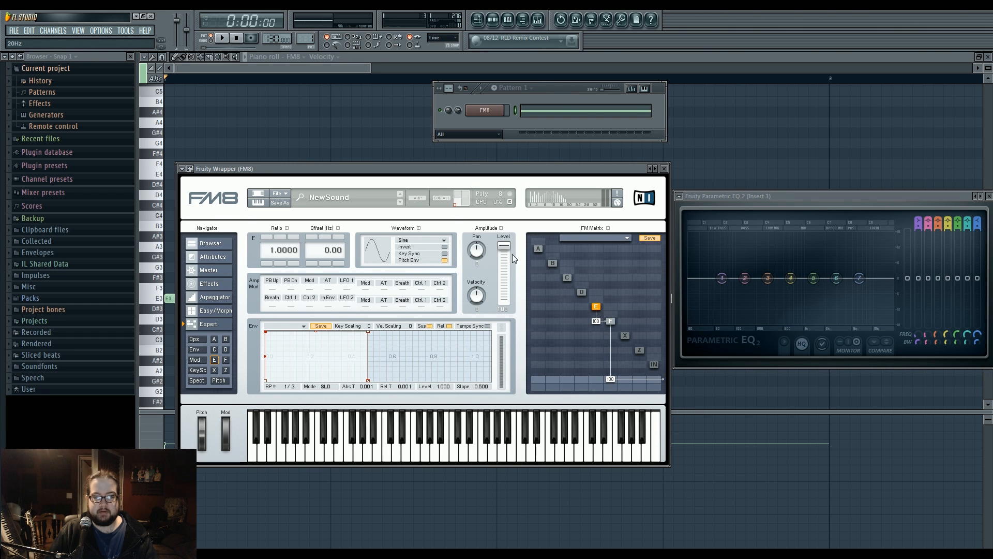
Audition the note with operator E's level at full, then stop playback.
key("space")
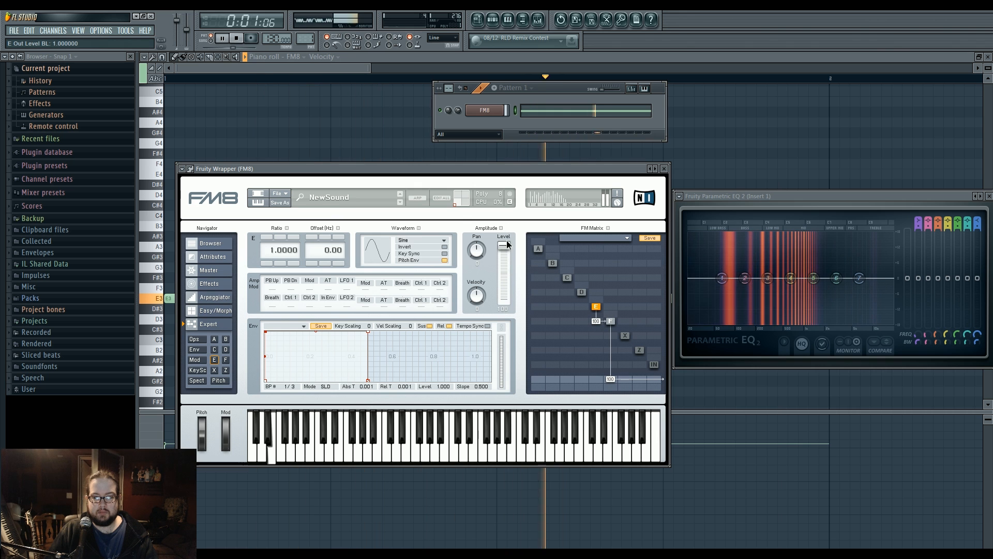
left_click_drag(507, 244, 499, 224)
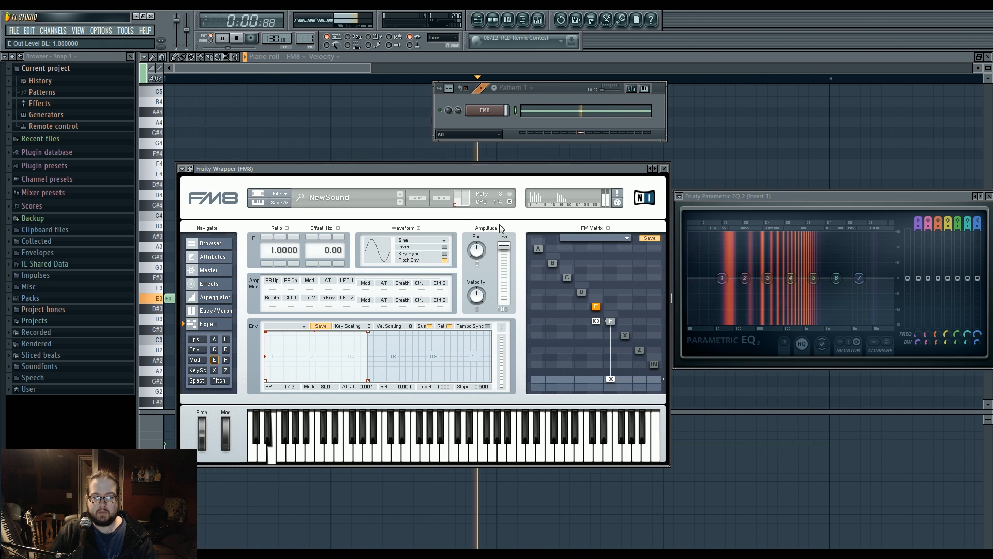
left_click(241, 45)
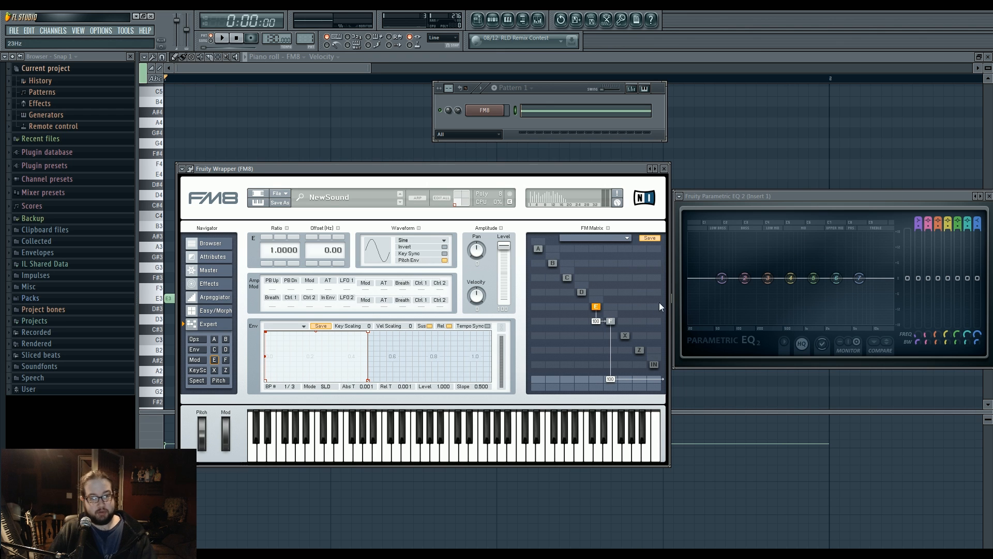
Drop operator E's ratio to 0.1000, sweep it back up to 1.0000 as the note plays, and stop playback.
left_click_drag(274, 254, 271, 253)
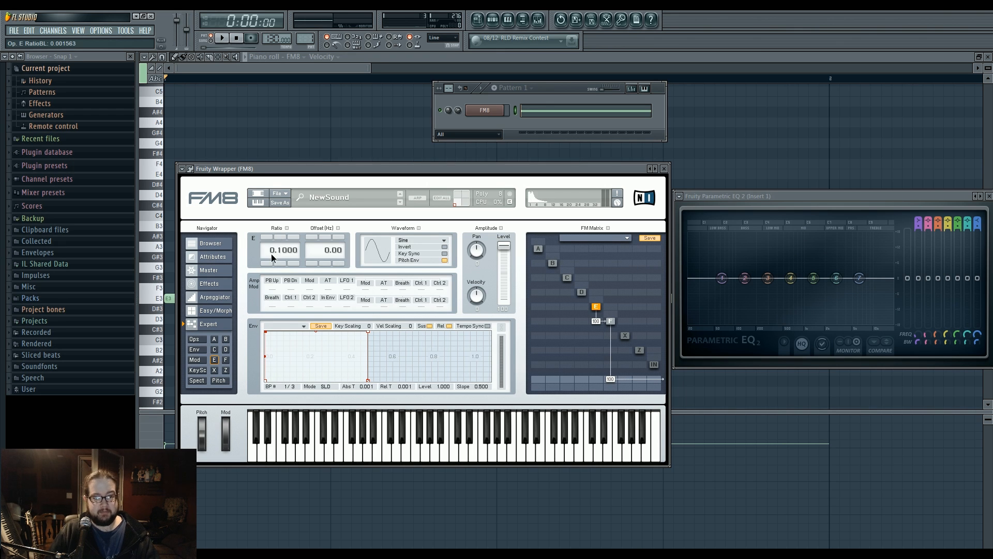
left_click(222, 38)
left_click_drag(279, 250, 280, 203)
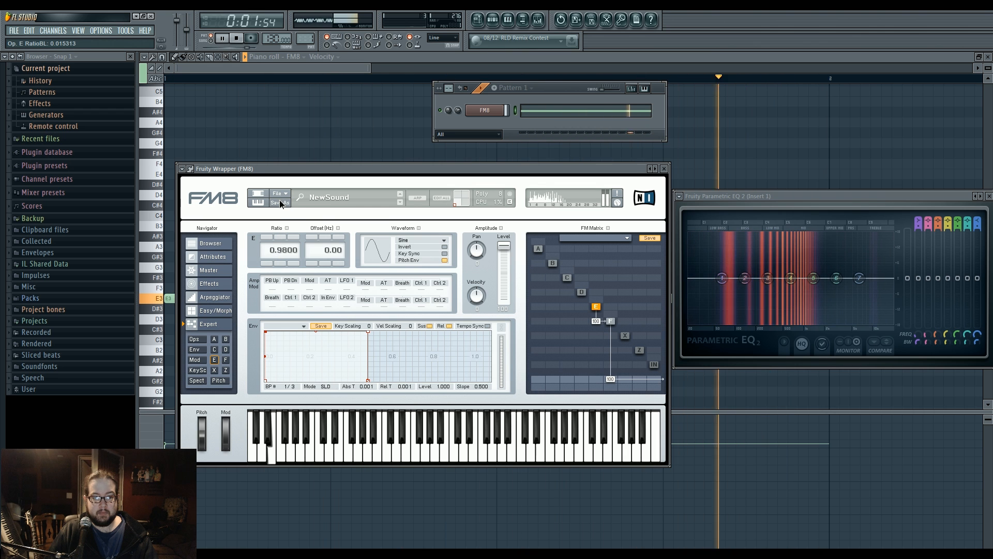
left_click(237, 37)
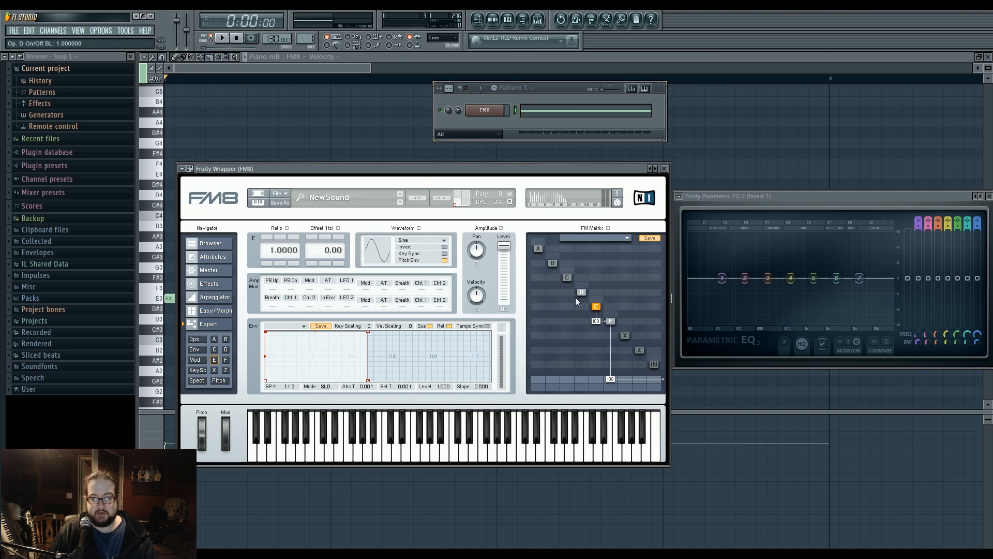
Route operator D into operator E at a modulation amount of 8 and set operator D's ratio to 32.0000.
left_click_drag(581, 306, 581, 304)
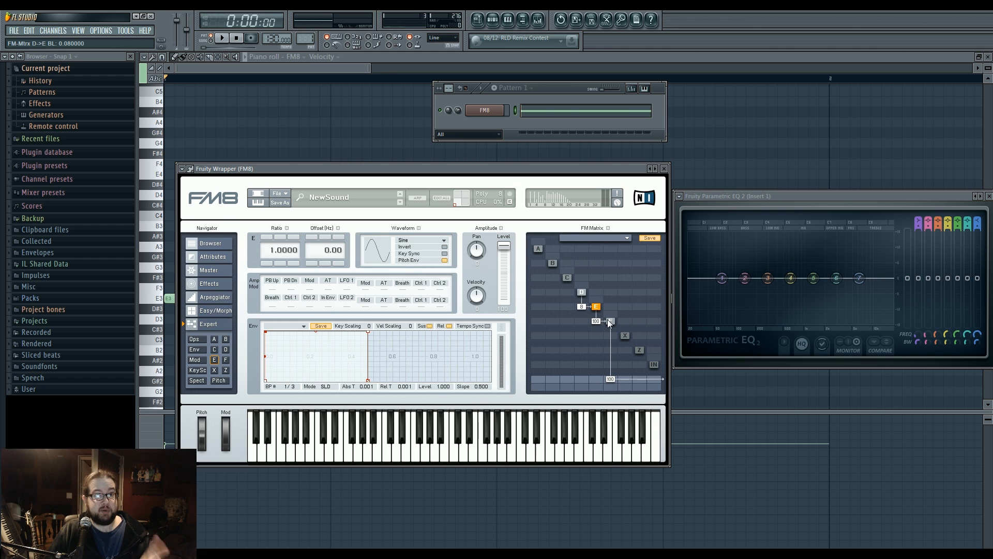
left_click(581, 291)
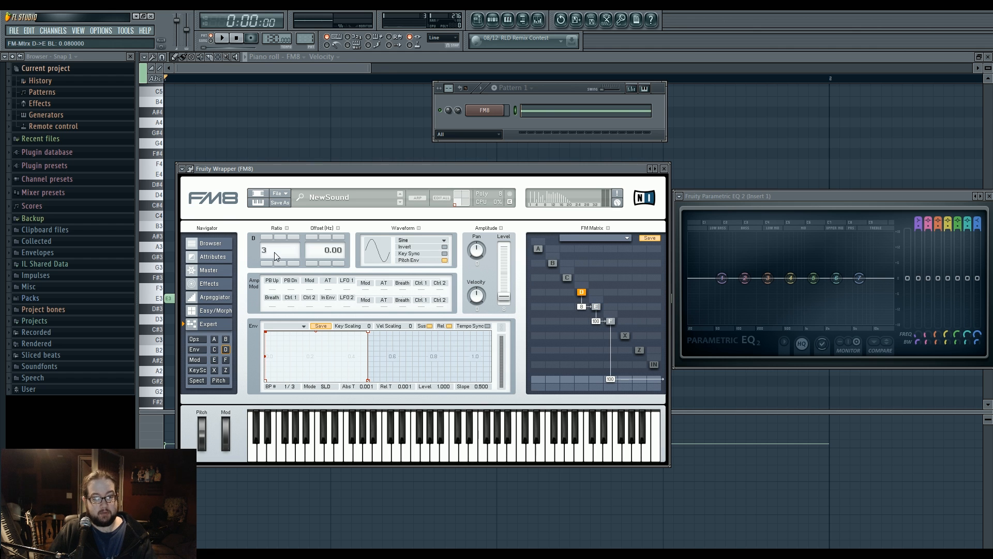
key("Return")
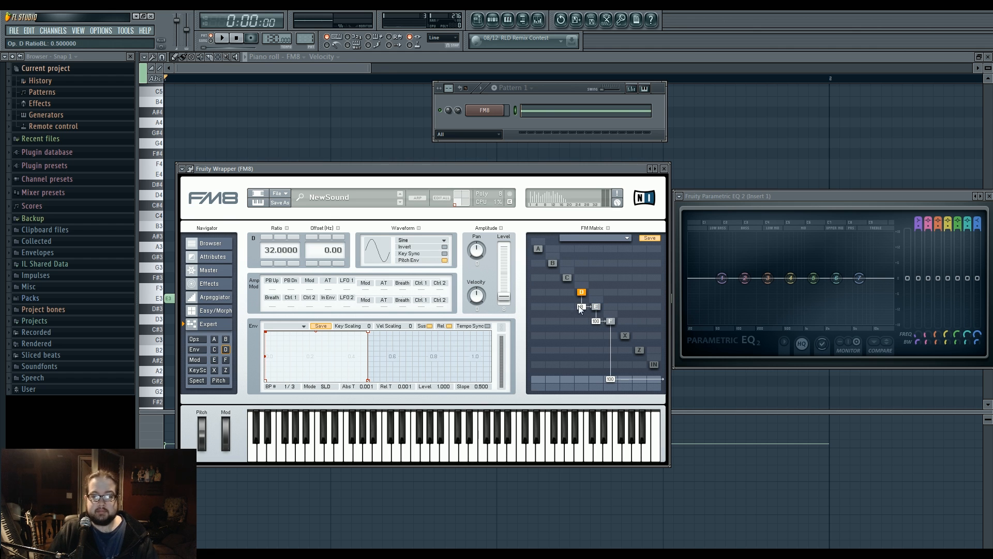
left_click_drag(258, 251, 268, 239)
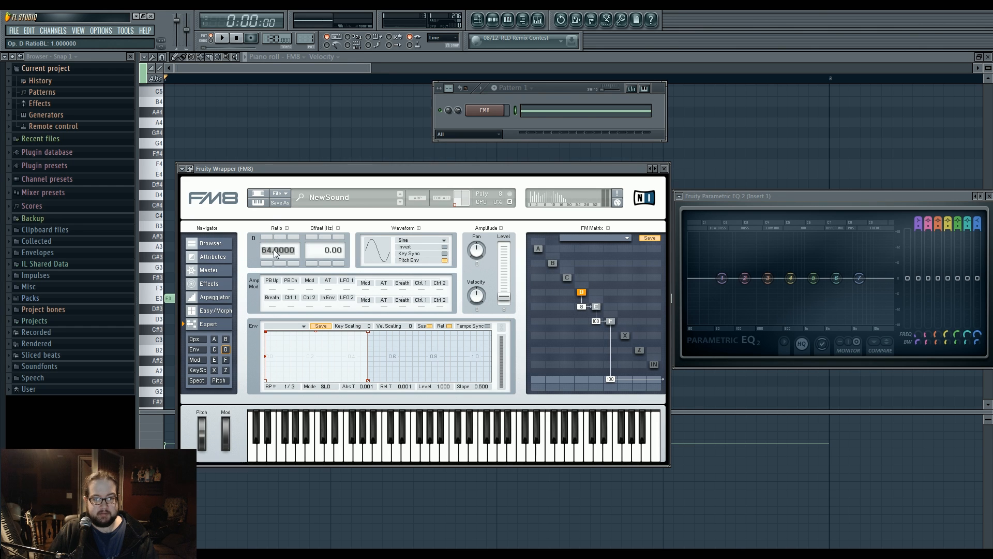
type("32")
key("Return")
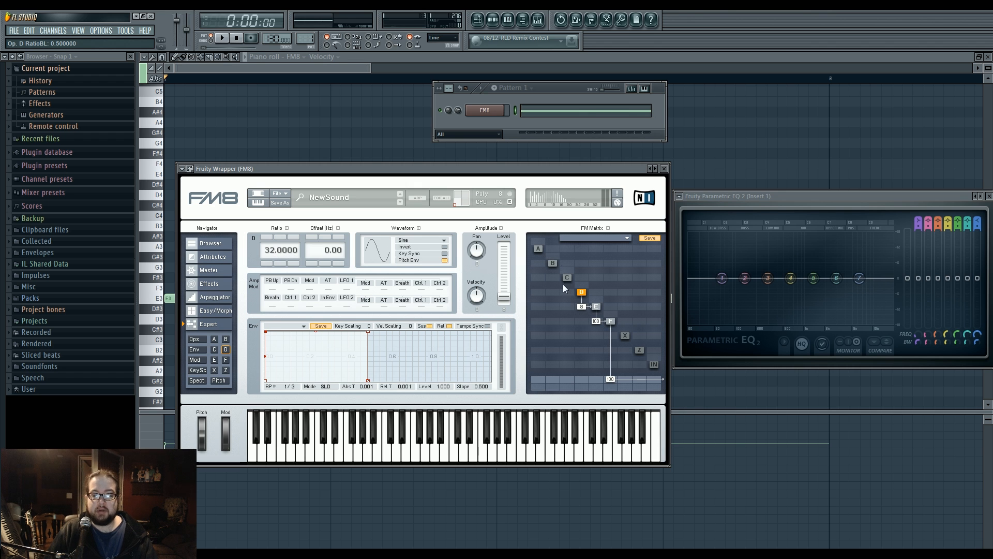
Lower operator D's level slightly and audition the note.
mouse_move(504, 299)
left_mouse_down()
mouse_move(501, 260)
mouse_move(502, 299)
left_mouse_up()
key("space")
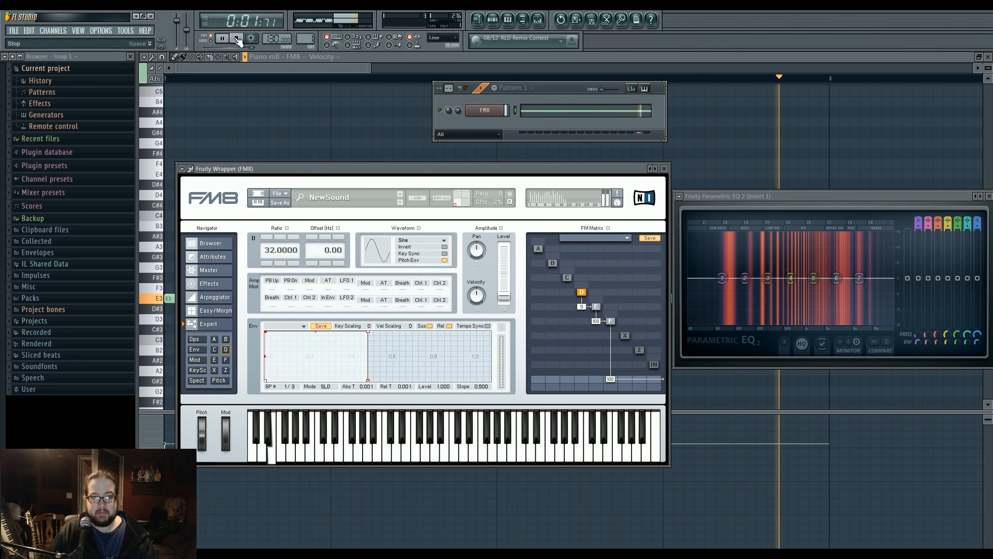
key("space")
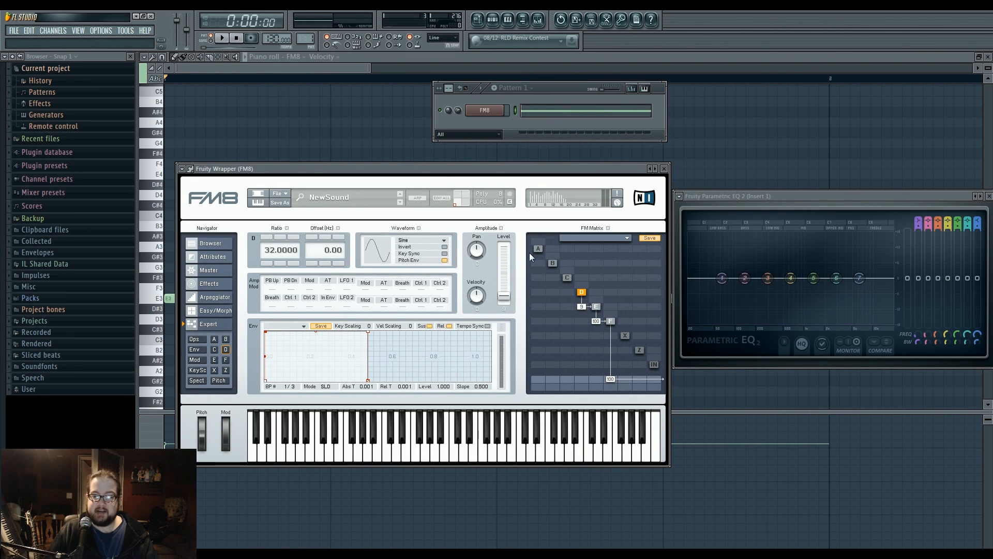
Select operator E and audition the note with its level at full while D modulates it.
left_click(596, 306)
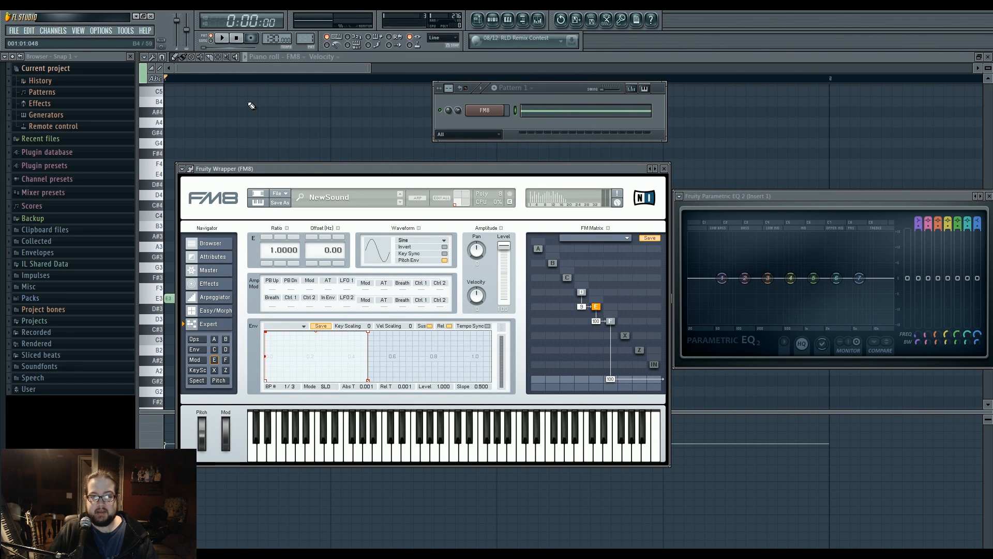
left_click(224, 40)
mouse_move(503, 245)
left_mouse_down()
mouse_move(507, 297)
mouse_move(505, 224)
mouse_move(504, 262)
mouse_move(504, 246)
left_mouse_up()
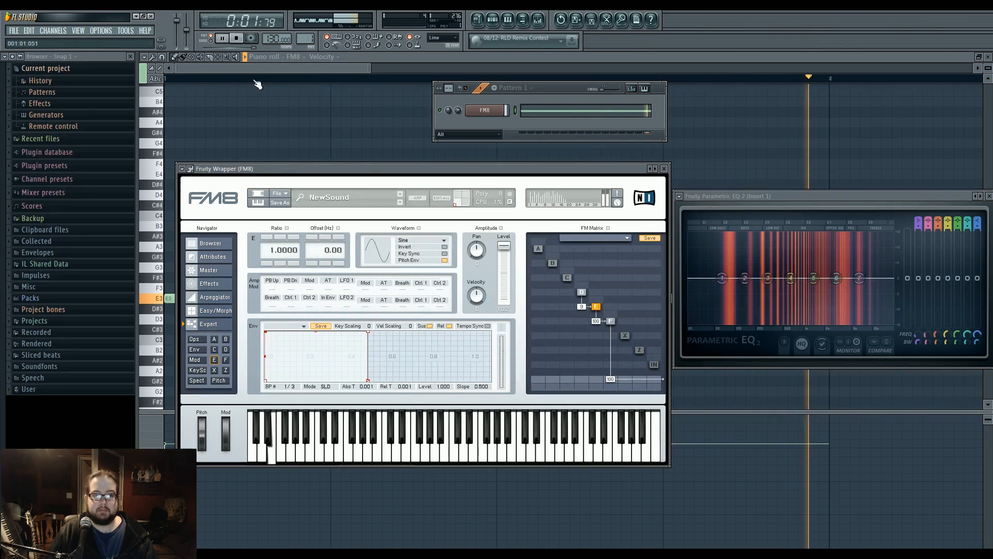
left_click(237, 38)
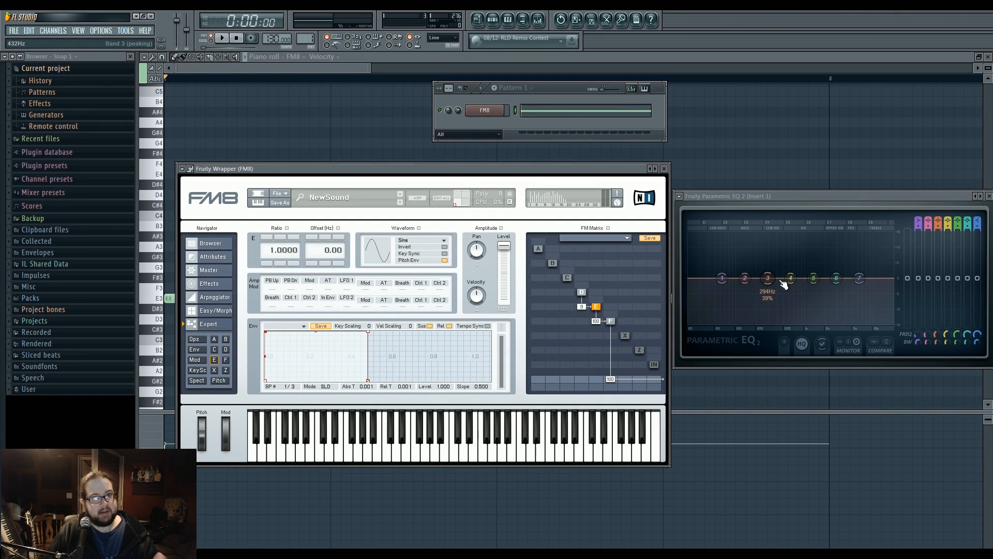
Move the E3 note down an octave to E2 in the piano roll.
left_click(167, 298)
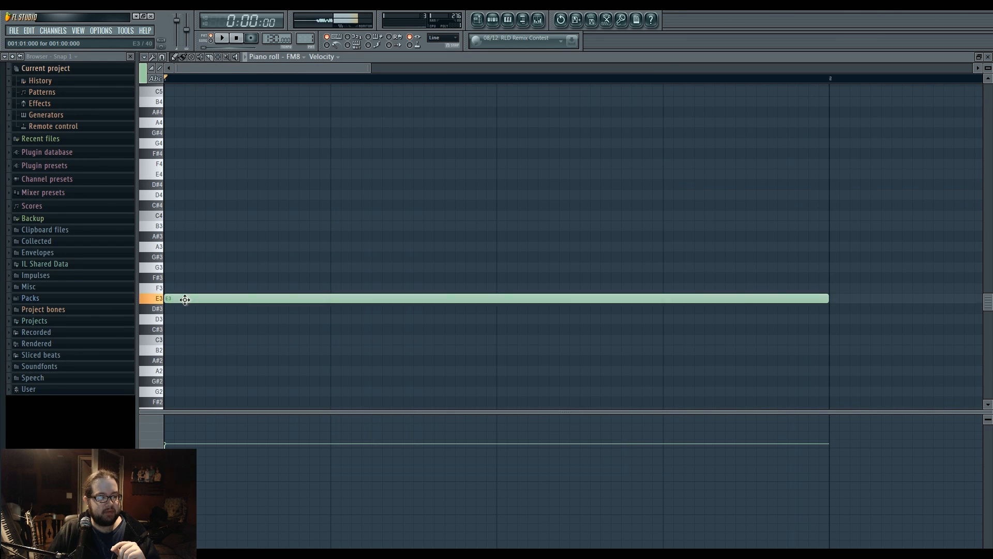
left_click_drag(182, 294, 173, 351)
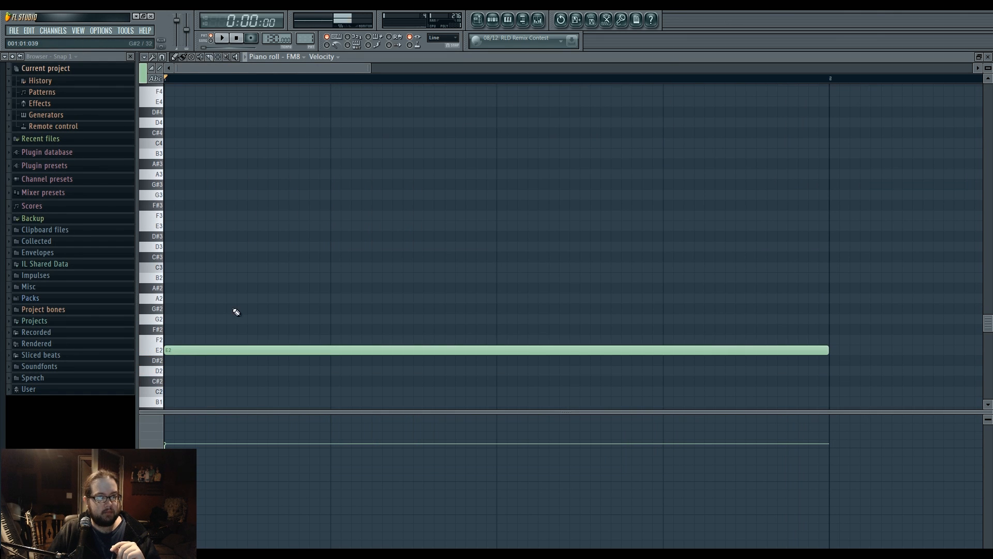
Reopen the FM8 window and the Parametric EQ 2 on mixer insert 1, placing the EQ partly behind FM8.
left_click(492, 19)
left_click(486, 110)
left_click(491, 111)
left_click(492, 111)
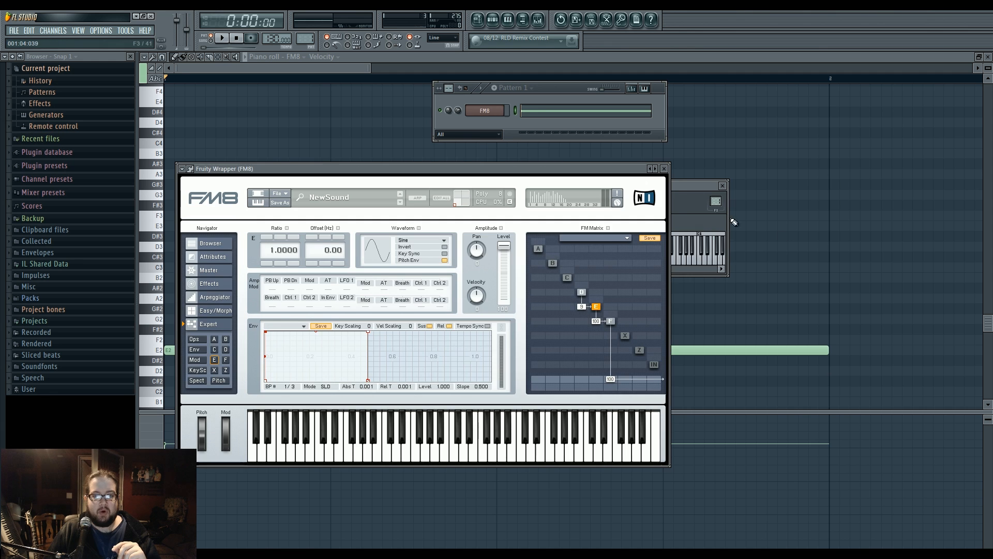
left_click(716, 201)
left_click(741, 257)
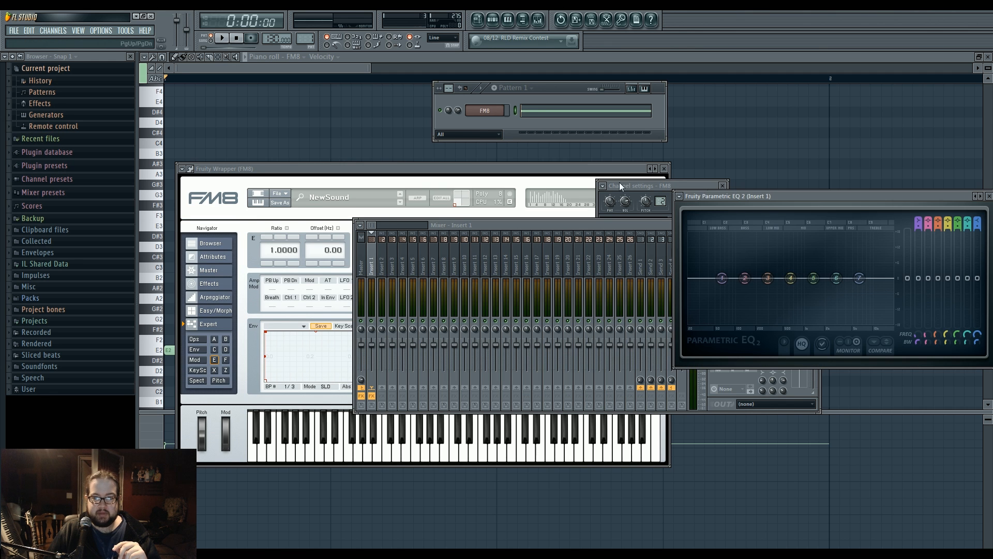
left_click_drag(713, 197, 560, 166)
left_click(429, 166)
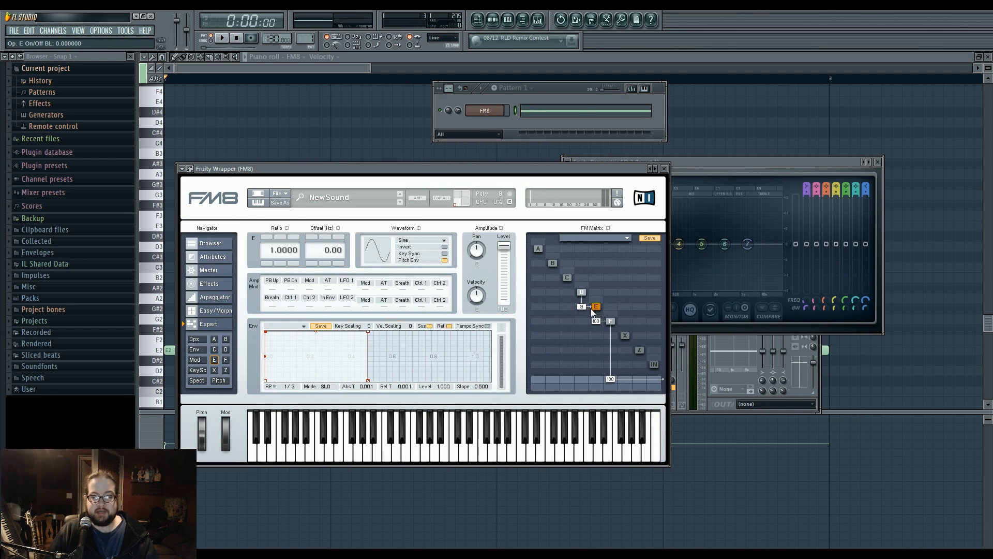
With operator E off, reroute operator D from E directly into operator F, and play the note with the EQ spectrum in view.
left_click_drag(583, 311, 581, 317)
key("space")
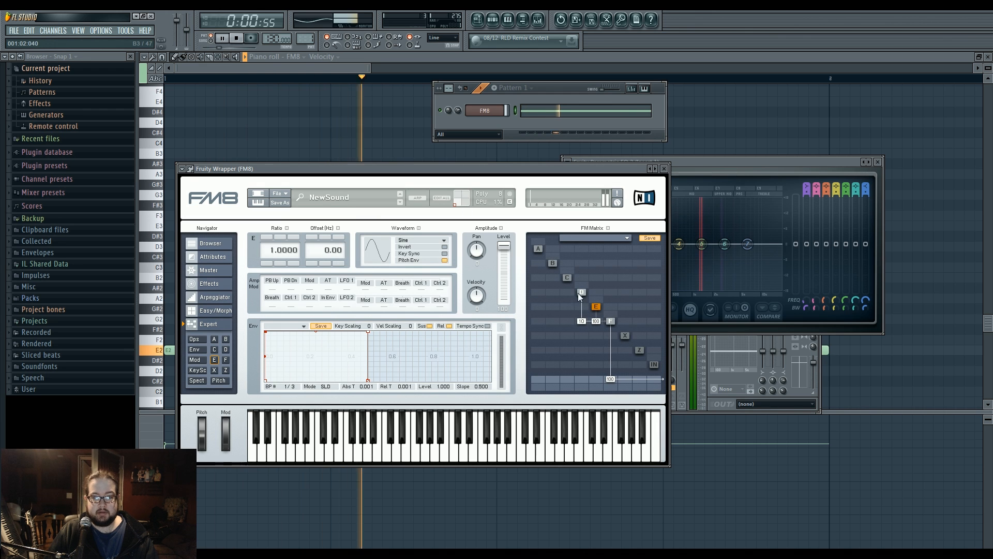
left_click_drag(697, 162, 790, 152)
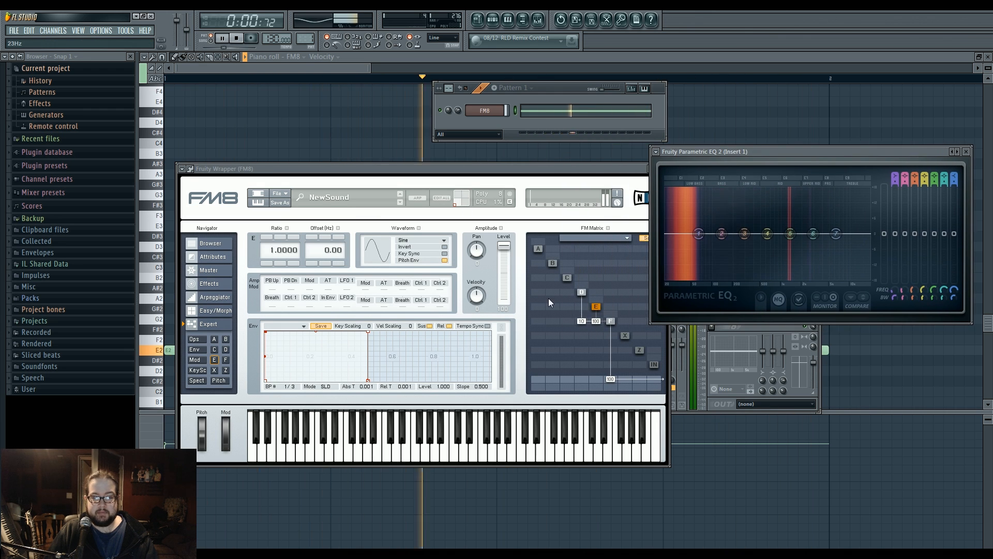
Try operator E's level, raise operator D's level as the note plays, and stop playback.
left_click(507, 251)
mouse_move(506, 247)
left_mouse_down()
mouse_move(505, 301)
mouse_move(503, 247)
left_mouse_up()
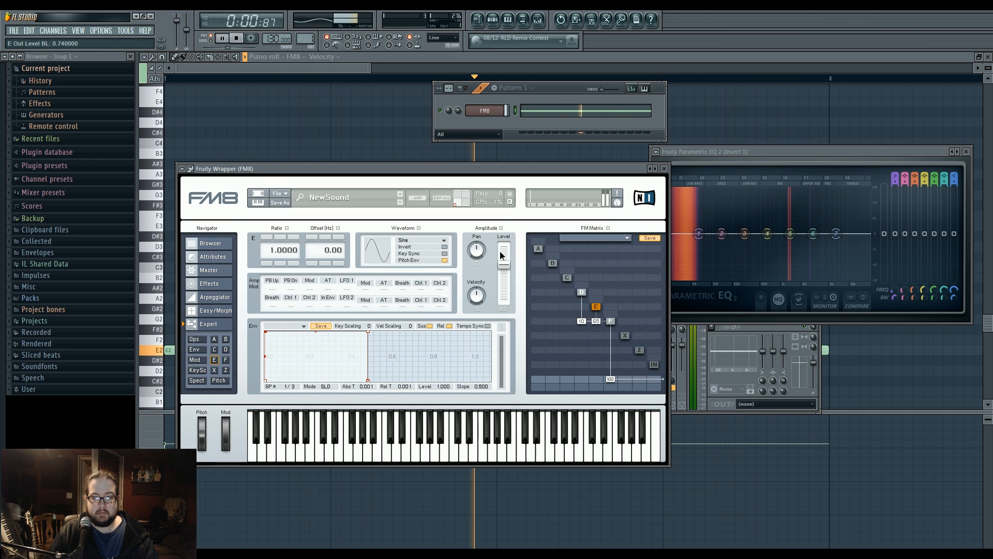
left_click(581, 291)
mouse_move(504, 297)
left_mouse_down()
mouse_move(505, 270)
mouse_move(505, 283)
left_mouse_up()
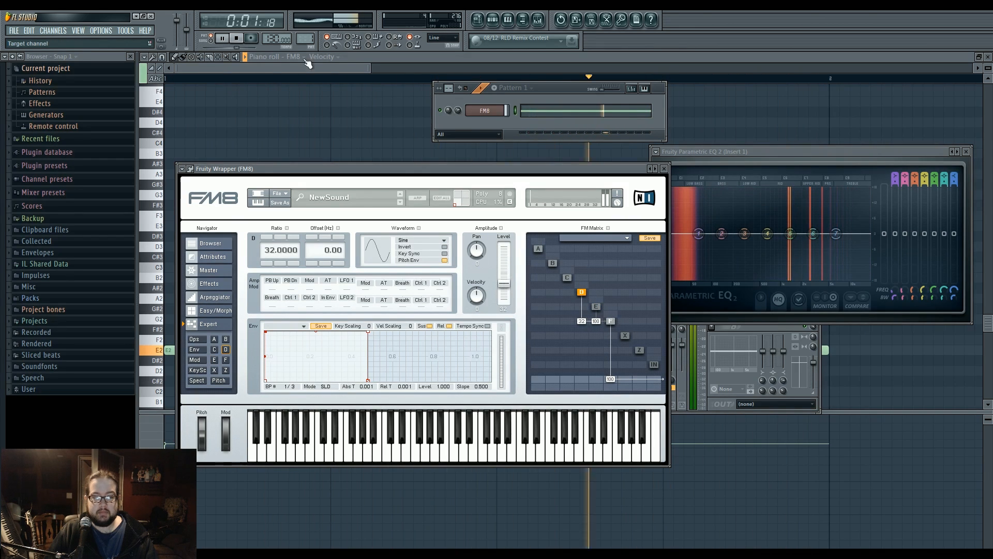
left_click(236, 38)
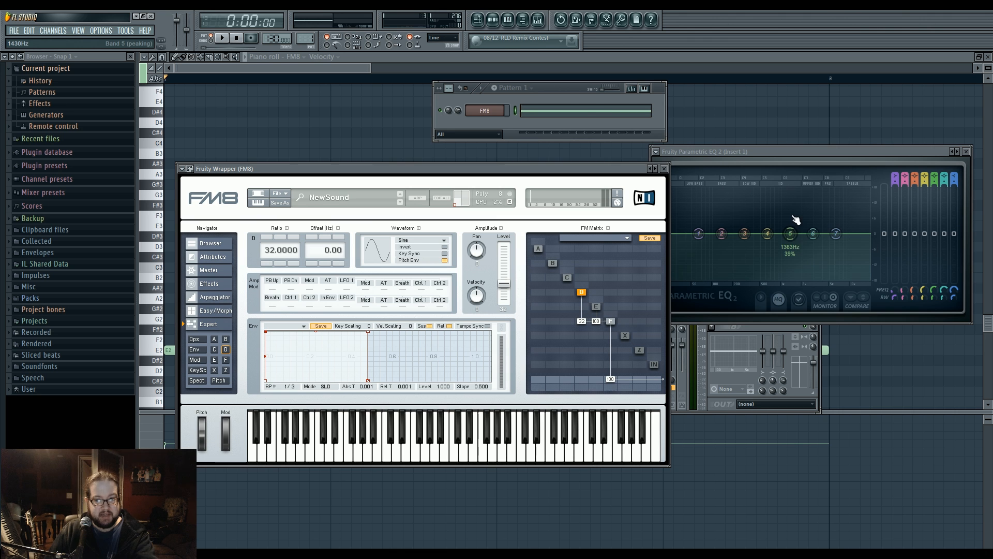
Reposition the Parametric EQ 2 window and replay the note with operator D's level lowered slightly.
left_click_drag(763, 153, 751, 172)
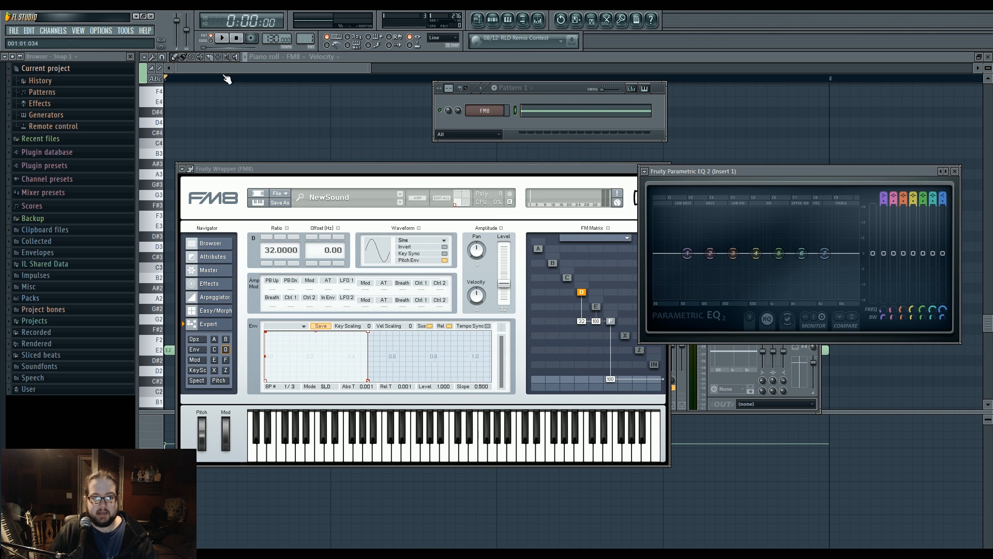
left_click(222, 38)
left_click_drag(503, 284, 501, 286)
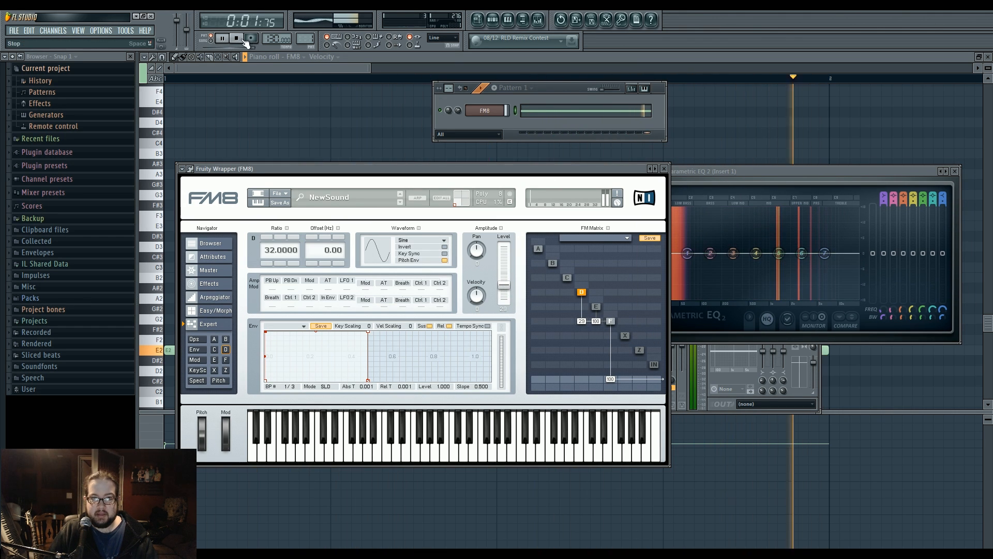
key("space")
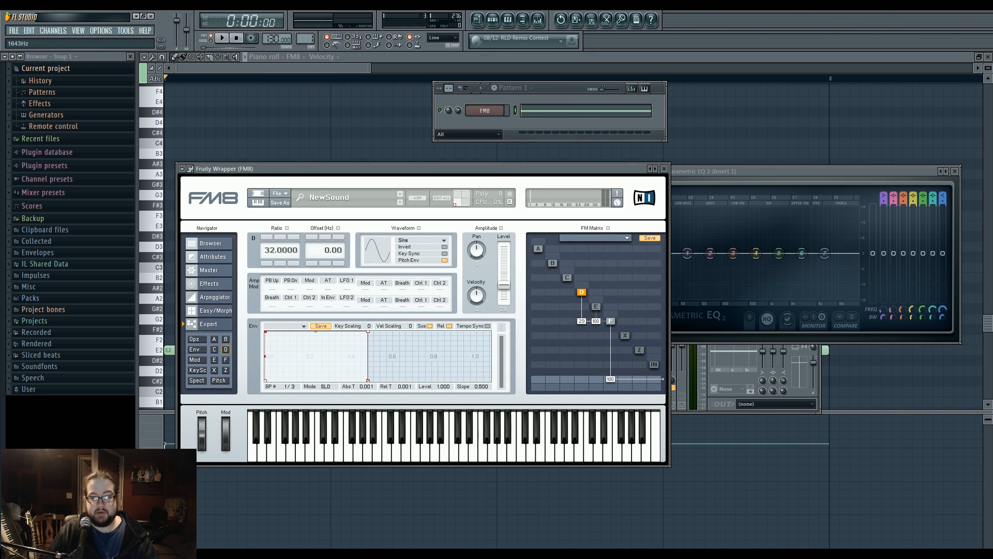
Route operator D back into operator E with E on, and cut E's modulation of operator F to a small amount.
left_click(610, 321)
left_click(581, 292)
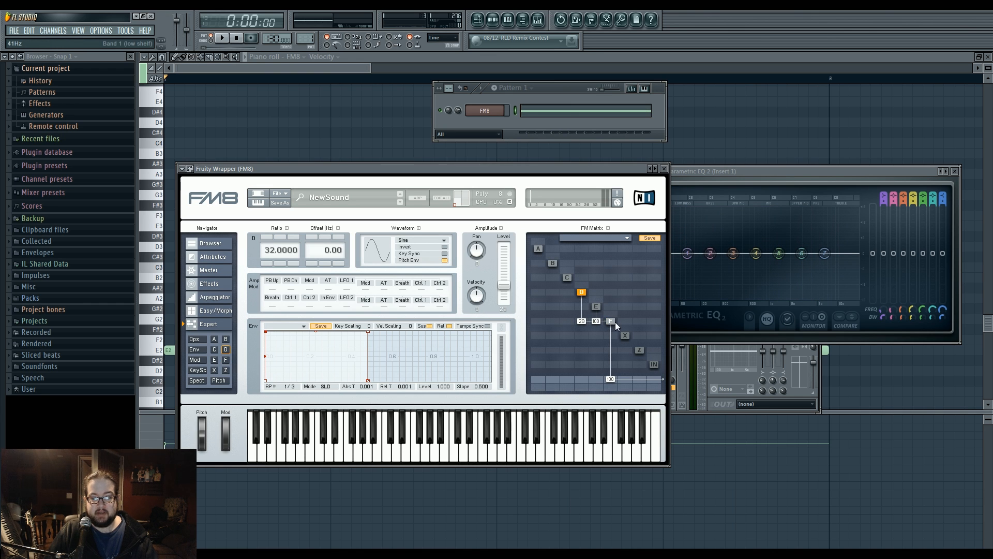
left_click(610, 321)
left_click(582, 292)
mouse_move(582, 321)
left_mouse_down()
mouse_move(582, 334)
mouse_move(583, 309)
left_mouse_up()
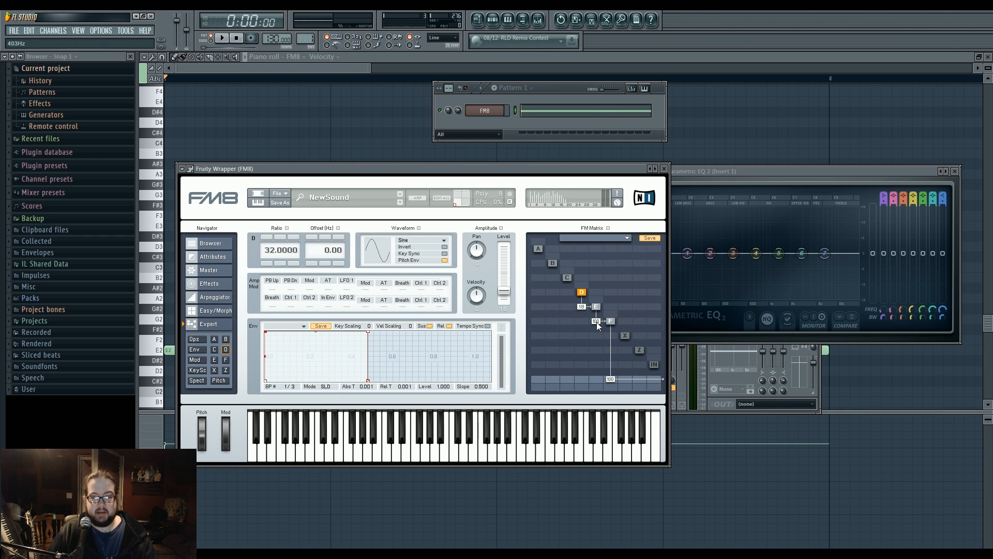
left_click_drag(597, 322, 598, 343)
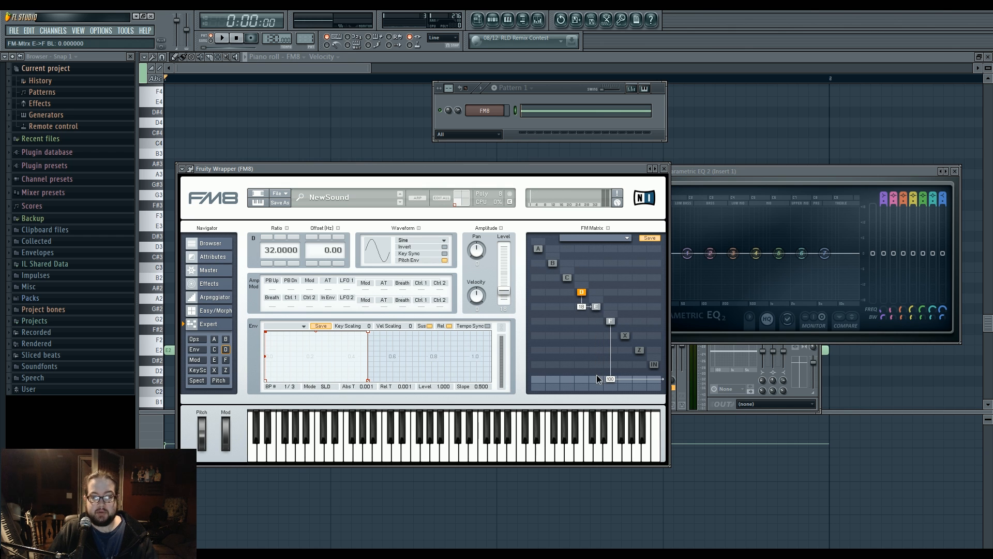
left_click_drag(597, 378, 595, 365)
Play the note, move the Parametric EQ 2 window clear of FM8, and raise operator E's level while comparing the spectrum, ending with playback stopped.
left_click(225, 40)
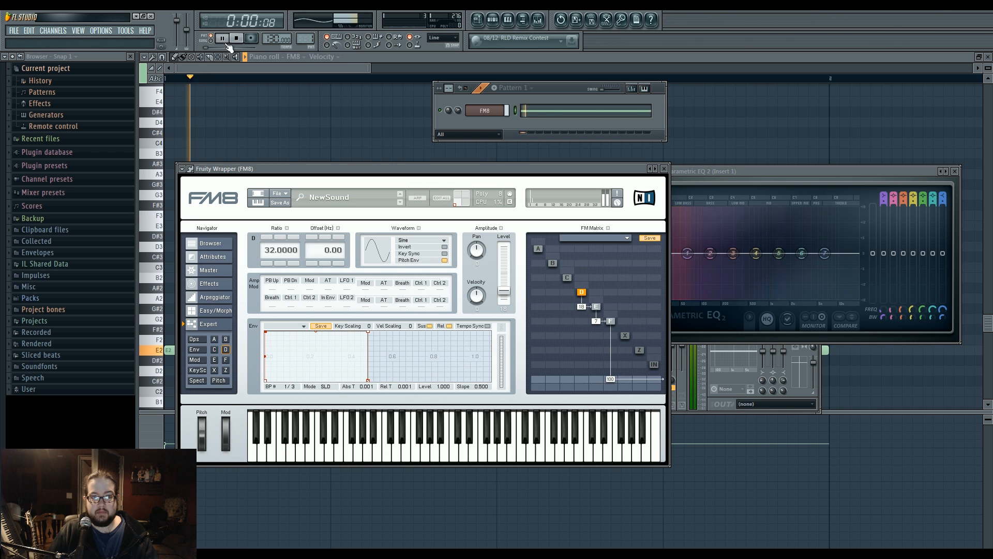
left_click(596, 306)
mouse_move(504, 297)
left_mouse_down()
mouse_move(506, 281)
mouse_move(506, 289)
left_mouse_up()
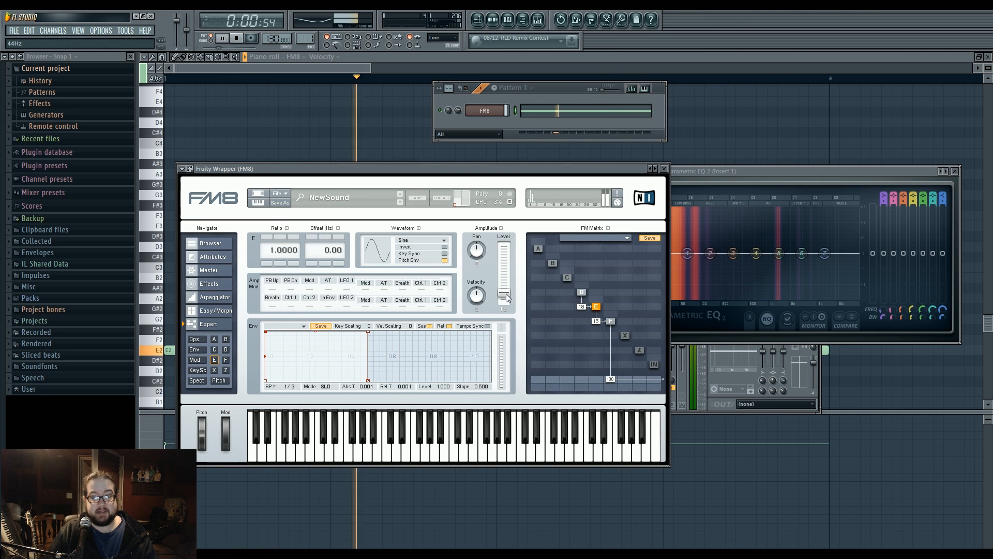
left_click(742, 182)
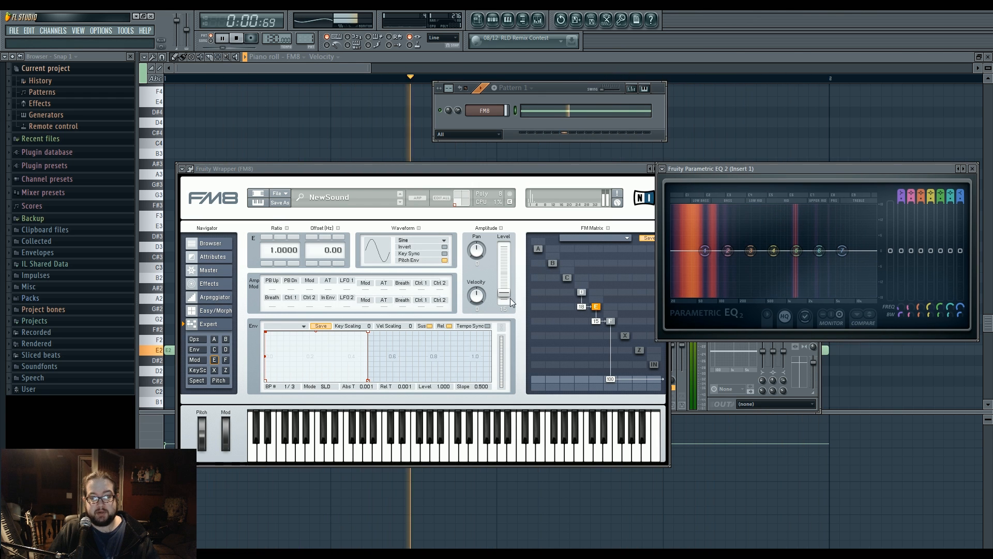
left_click_drag(510, 298, 507, 301)
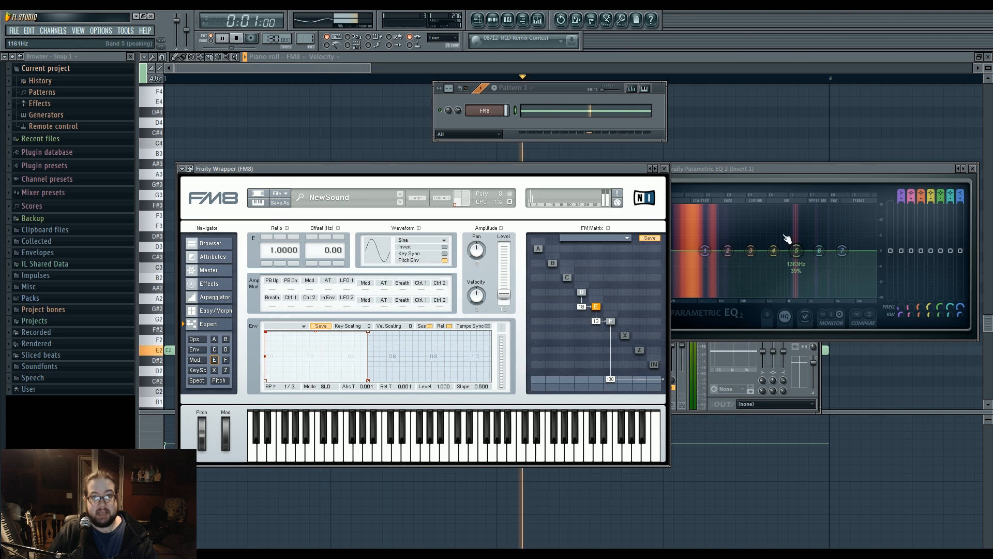
left_click_drag(510, 297, 508, 273)
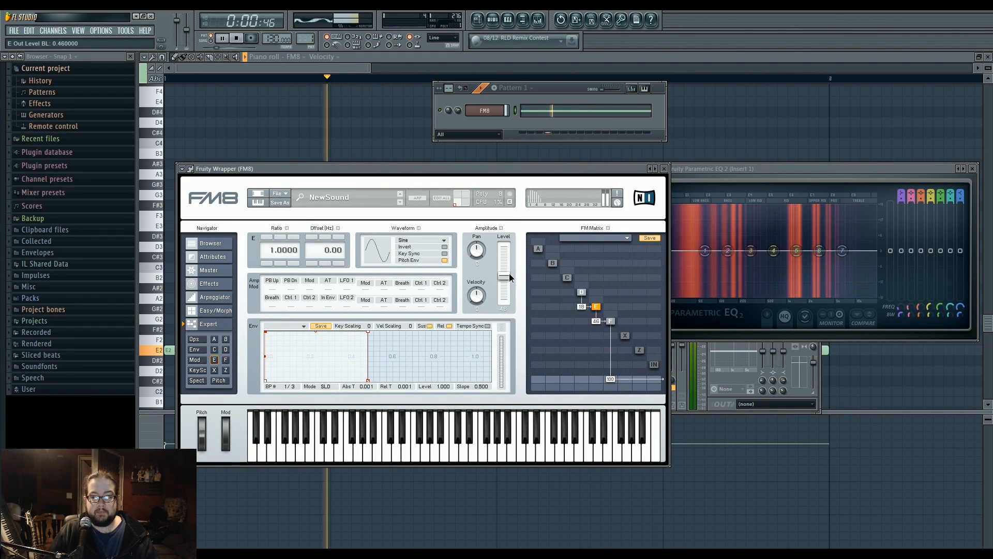
left_click(235, 39)
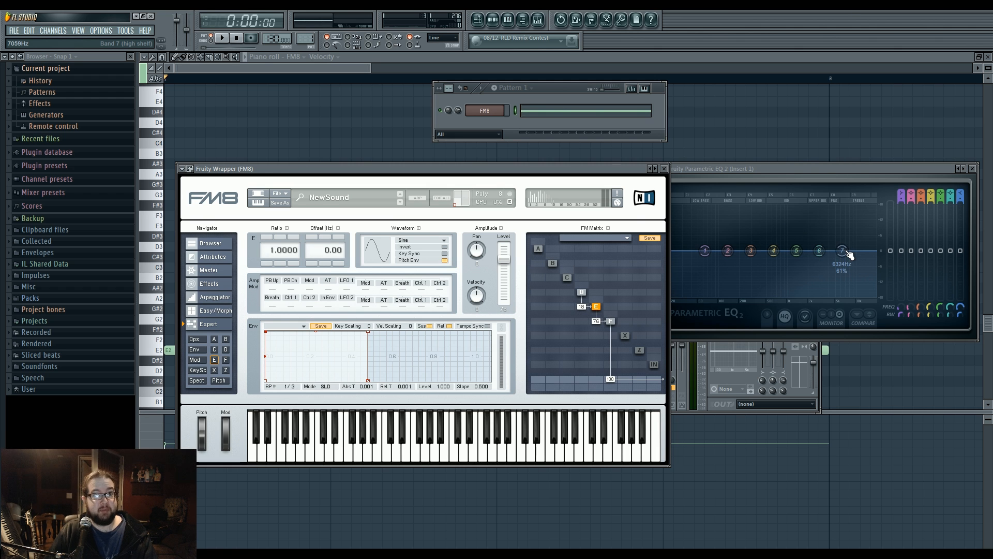
Reposition the FM8 window, look through operators F, E and D, and set operator D's waveform to Triangle.
left_click_drag(632, 168, 618, 148)
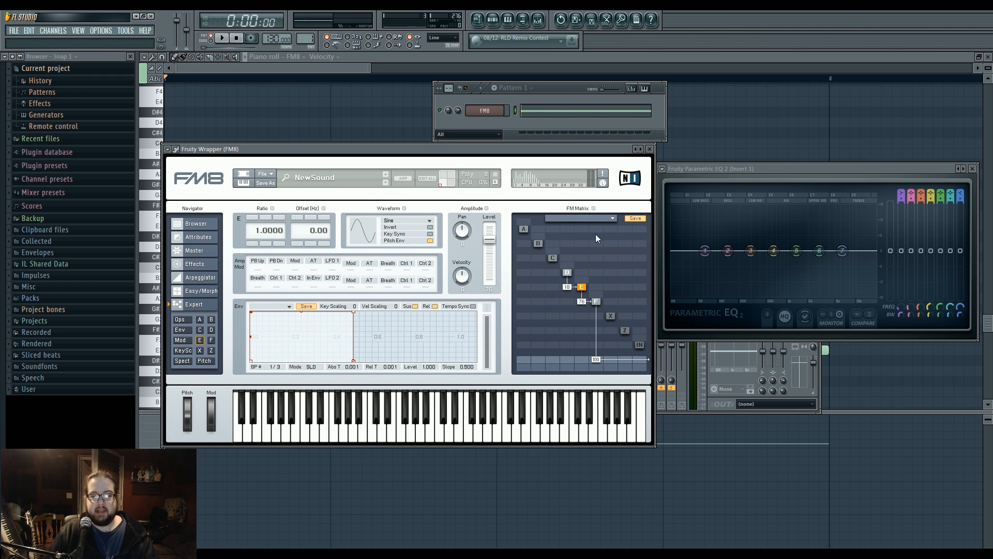
left_click(593, 301)
left_click(584, 289)
left_click(567, 275)
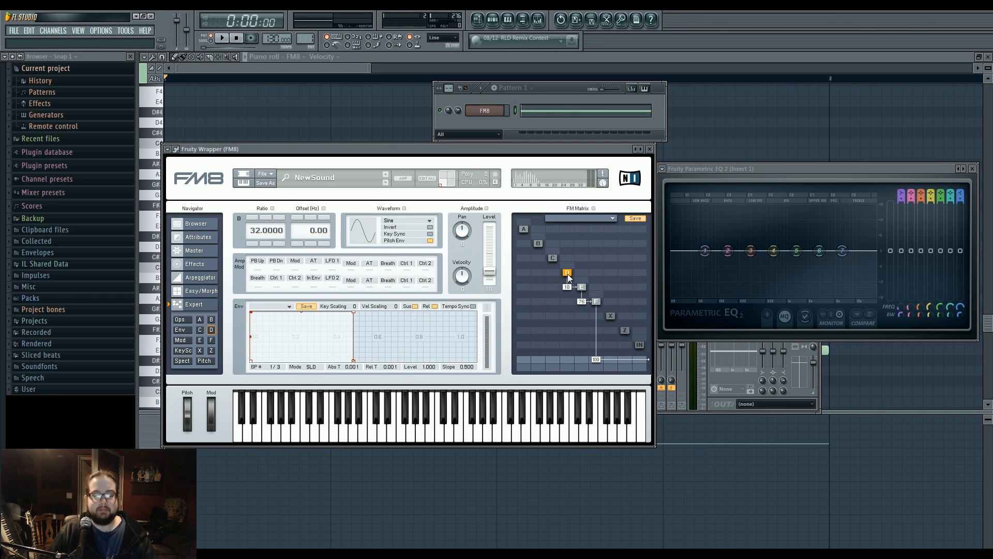
left_click(581, 287)
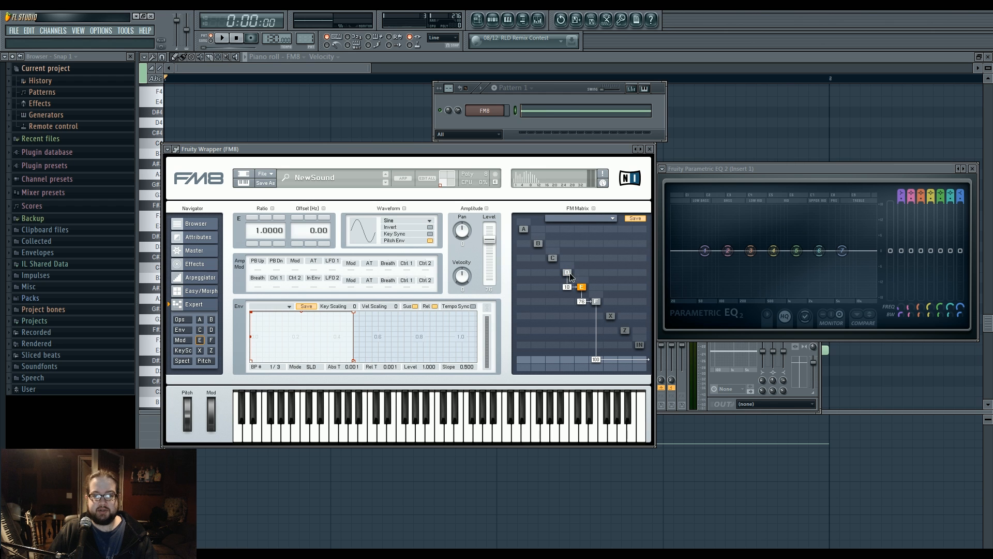
left_click(567, 273)
left_click(429, 222)
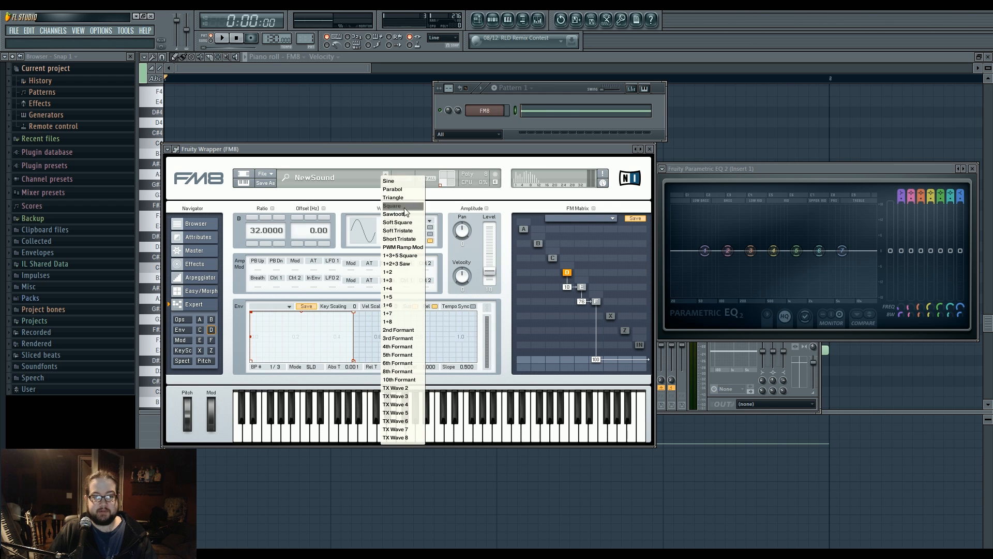
left_click(402, 181)
Give operator E a Triangle waveform with velocity sensitivity at 100, and lower its level to 64 while the note plays.
left_click(582, 287)
left_click(429, 221)
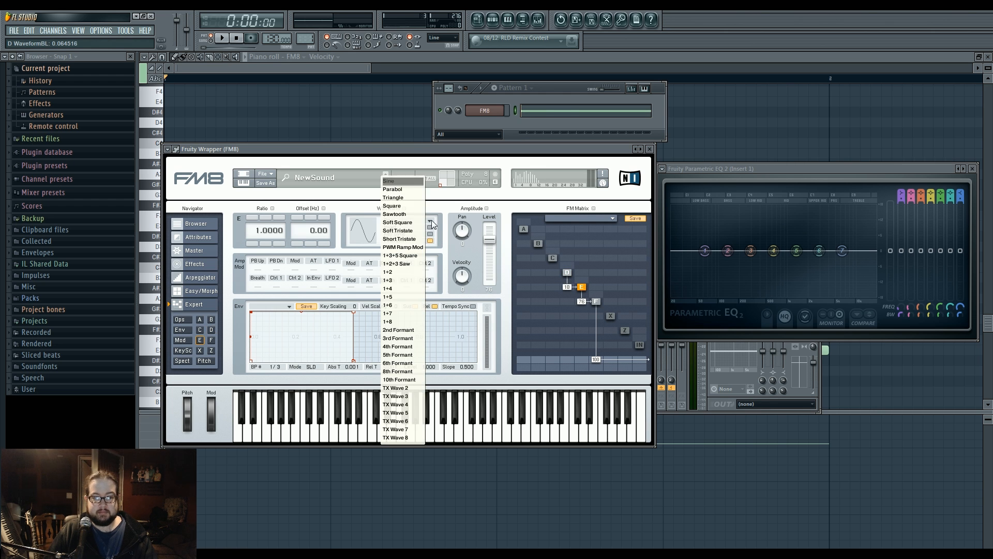
left_click(412, 199)
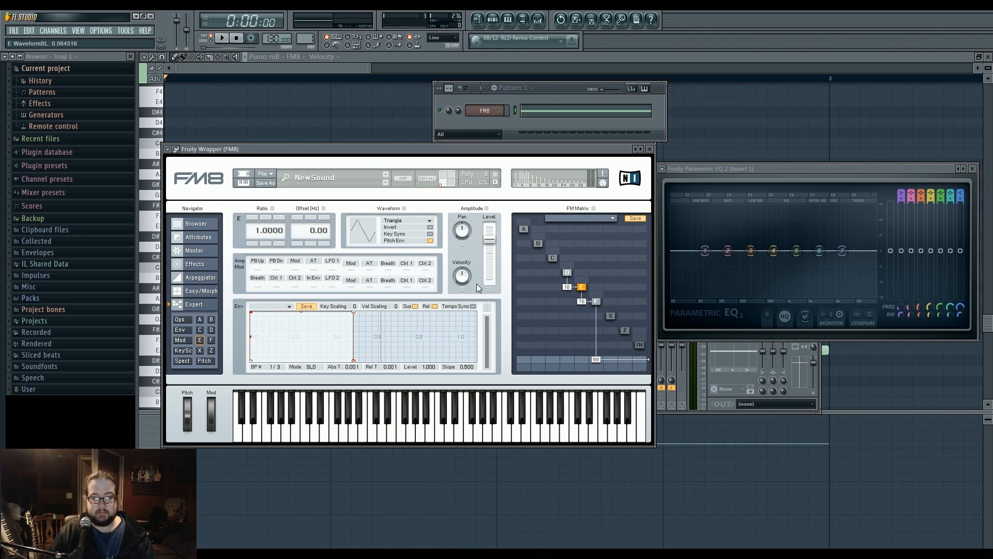
left_click_drag(466, 276, 463, 222)
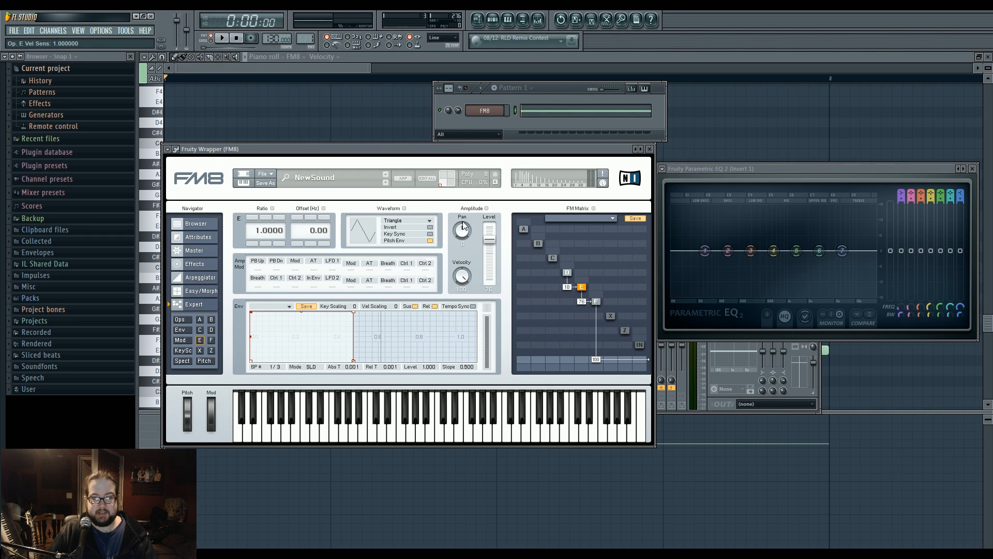
left_click(222, 39)
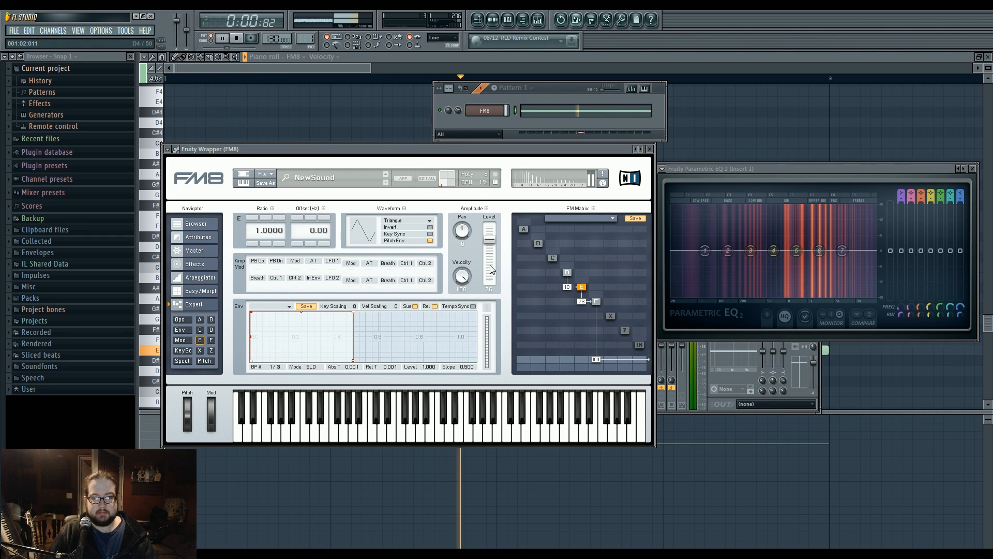
mouse_move(489, 239)
left_mouse_down()
mouse_move(492, 271)
mouse_move(494, 227)
mouse_move(497, 270)
mouse_move(490, 247)
left_mouse_up()
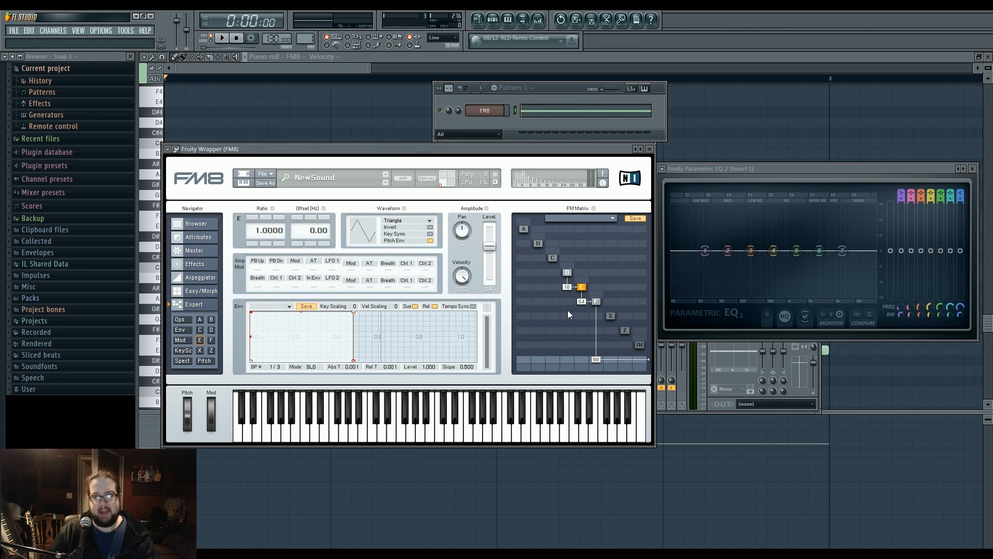
Disconnect operator D from E and switch it off, and lower operator E's ratio to 0.0300 while the note plays.
left_click_drag(567, 287, 567, 305)
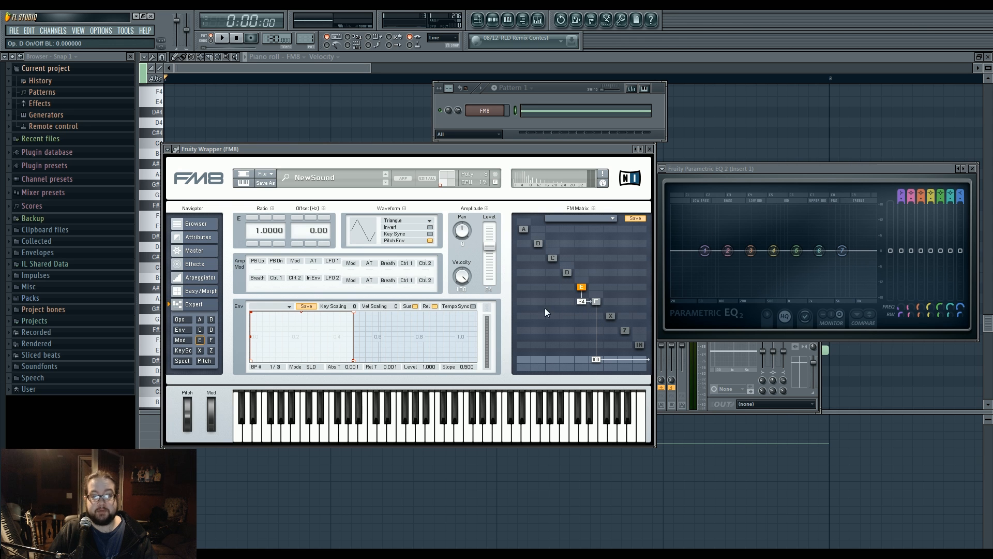
mouse_move(581, 304)
left_mouse_down()
mouse_move(581, 287)
mouse_move(584, 324)
mouse_move(582, 309)
left_mouse_up()
left_click(223, 38)
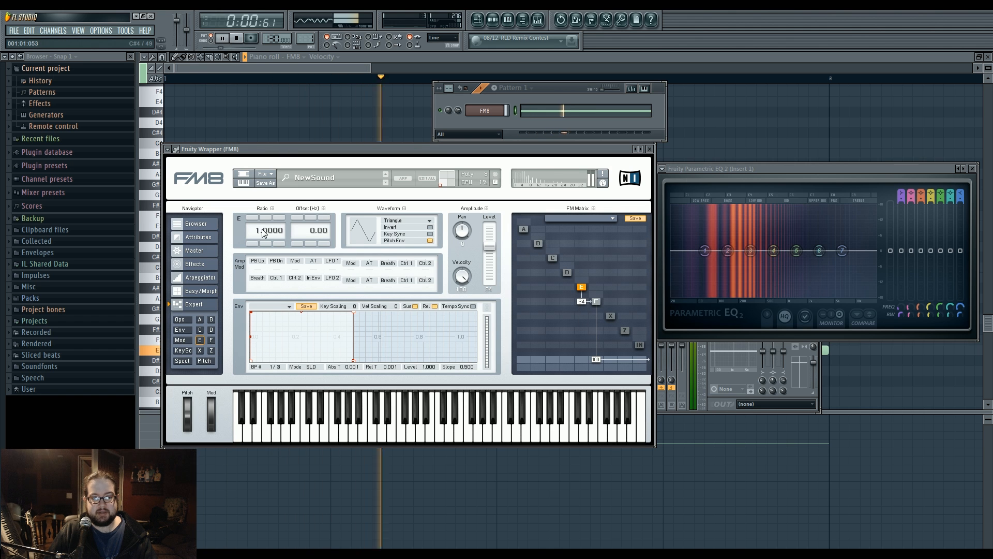
left_click_drag(262, 230, 263, 279)
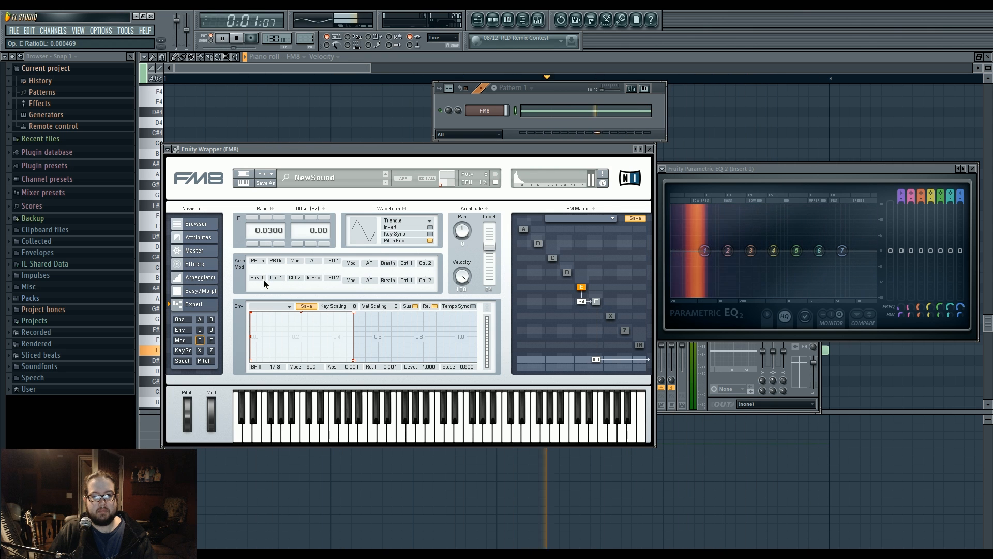
left_click(237, 38)
Move the piano roll note up to E4 and reopen the FM8 window from the channel list.
left_click(244, 118)
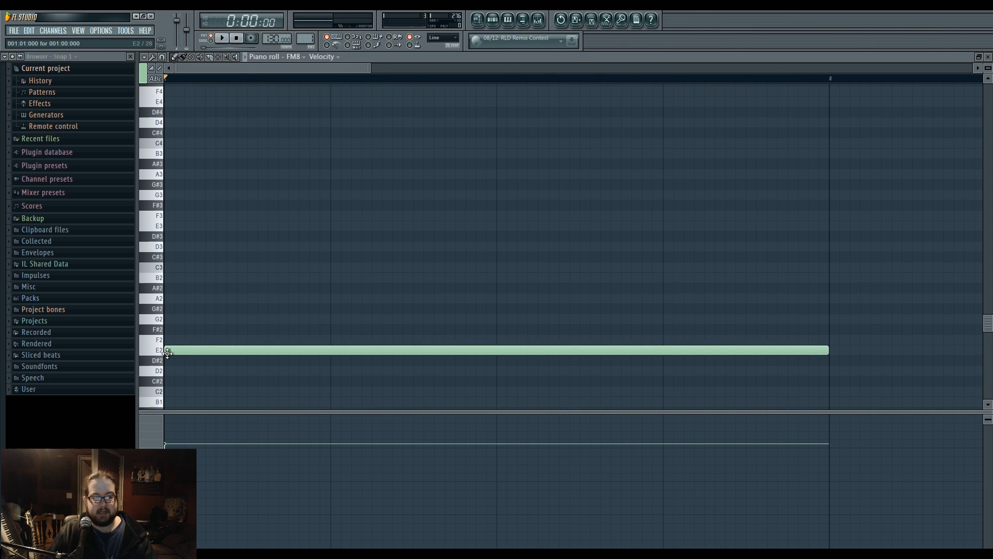
left_click_drag(166, 351, 163, 101)
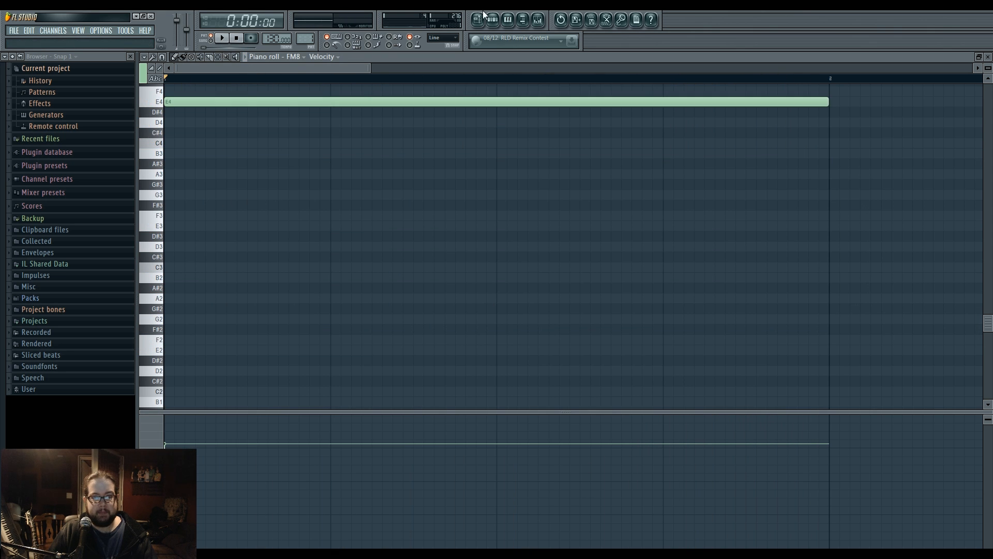
left_click(492, 19)
left_click(484, 110)
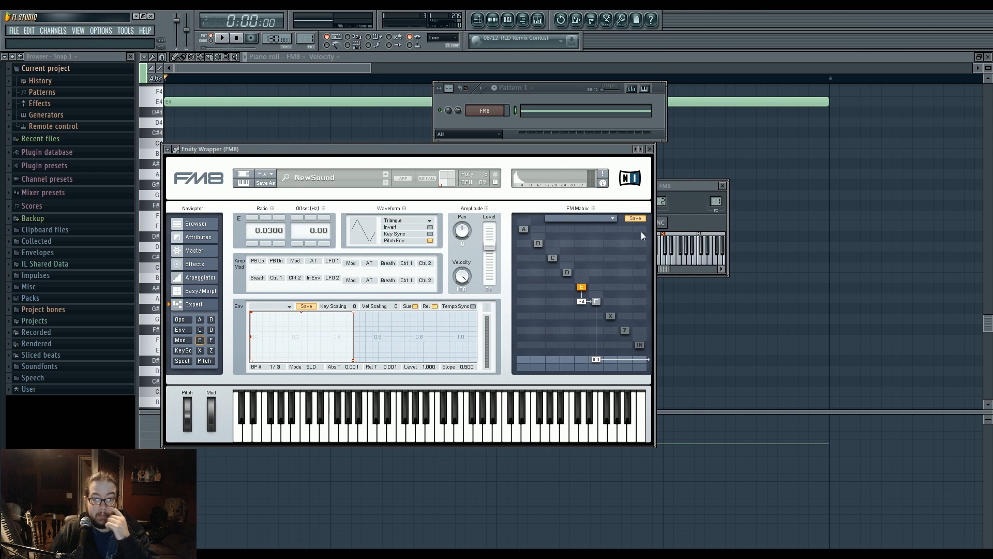
Reopen Fruity Parametric EQ 2 from mixer Insert 1 and clear the channel settings and mixer windows away from FM8.
double_click(714, 202)
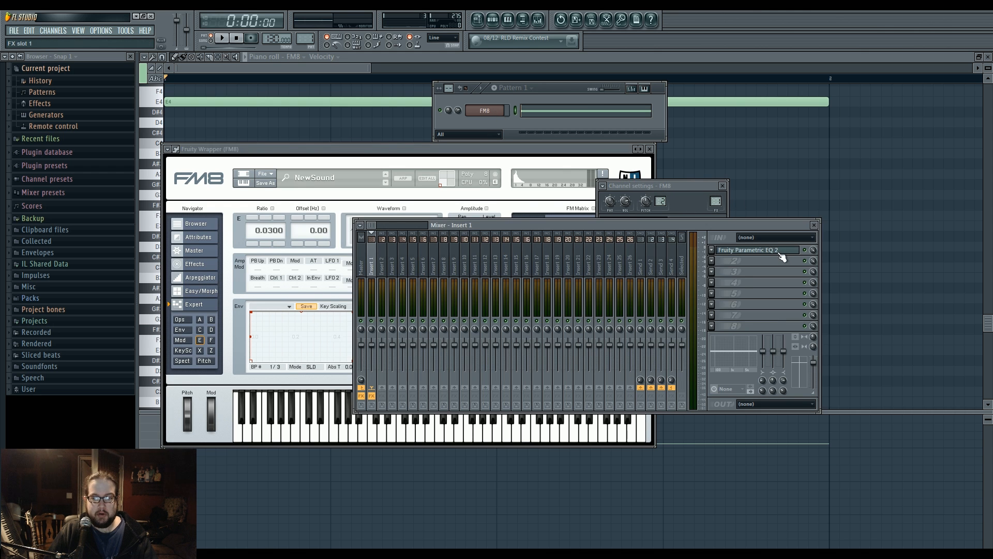
left_click(779, 251)
left_click(641, 184)
left_click(727, 186)
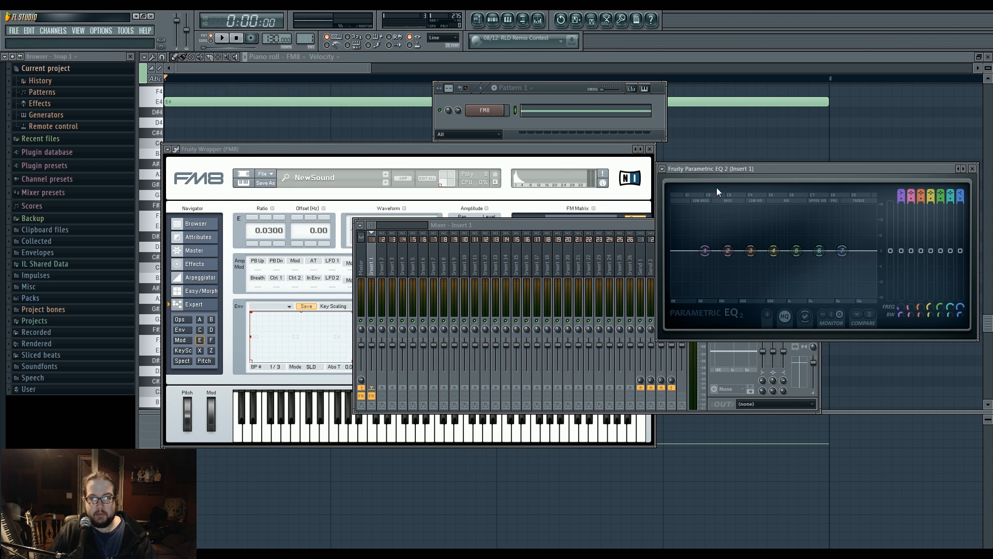
left_click_drag(640, 225, 619, 285)
left_click(793, 286)
left_click(576, 149)
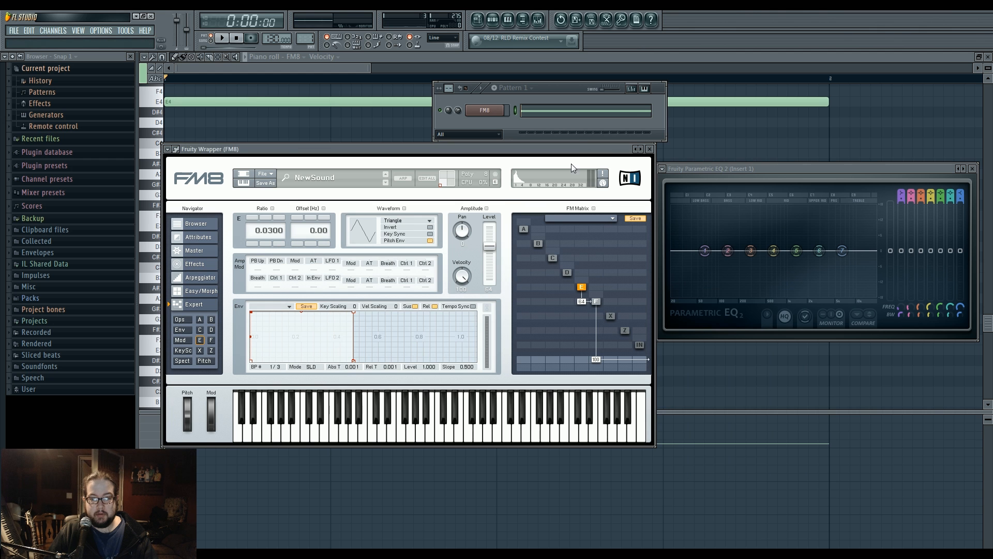
While the E4 note plays, raise operator E's level to 67, try its ratio at 0.0260, and return the ratio to 0.0300.
left_click(222, 38)
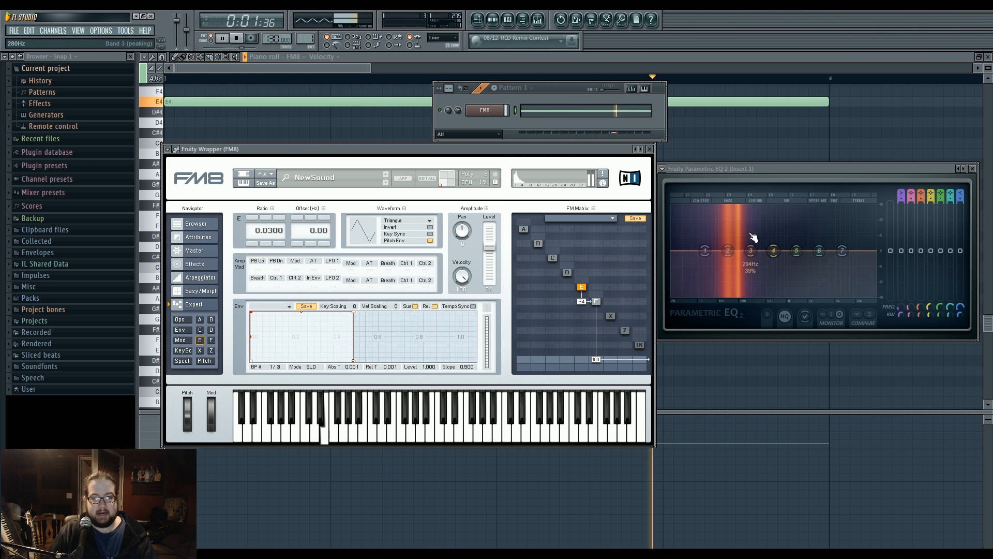
mouse_move(582, 302)
left_mouse_down()
mouse_move(583, 289)
mouse_move(584, 305)
left_mouse_up()
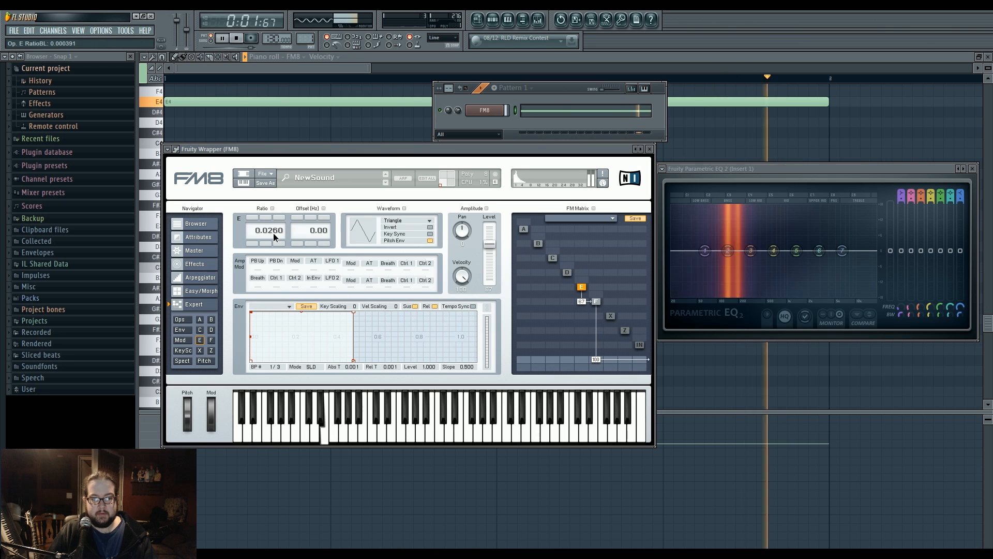
mouse_move(273, 233)
left_mouse_down()
mouse_move(274, 241)
mouse_move(282, 233)
left_mouse_up()
left_click(237, 38)
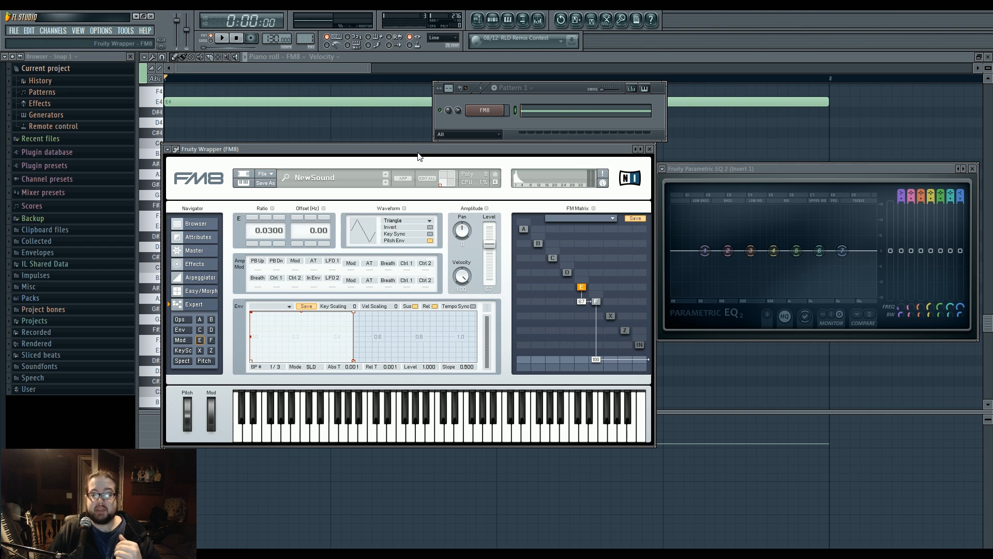
Nudge the FM8 window, switch operator E's waveform to Sine, and audition the note.
left_click_drag(418, 153, 412, 159)
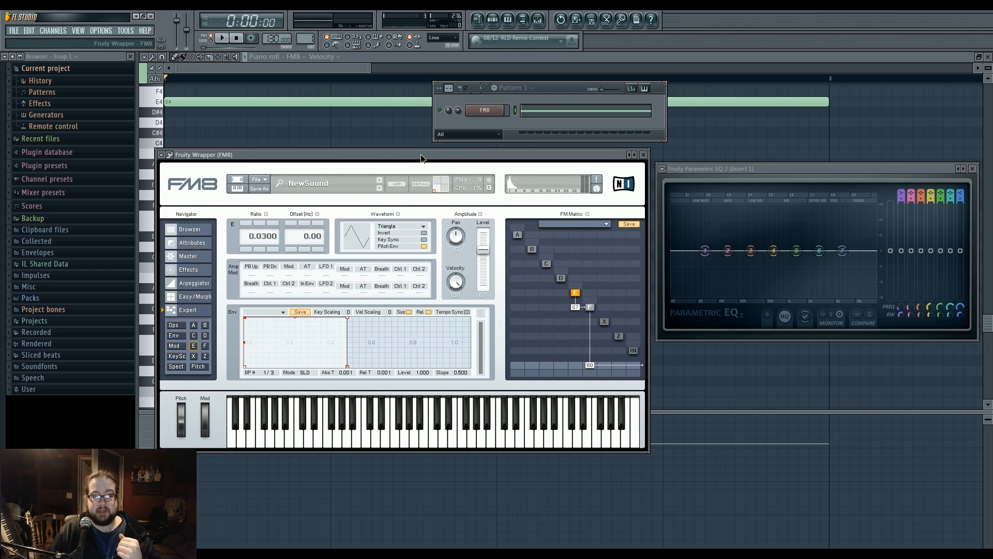
left_click(424, 228)
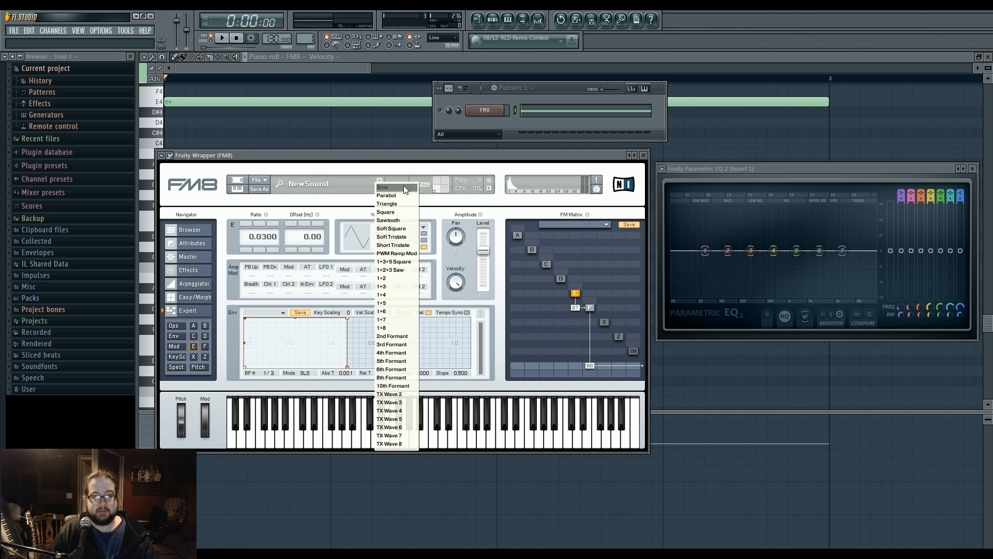
left_click(404, 187)
left_click(222, 38)
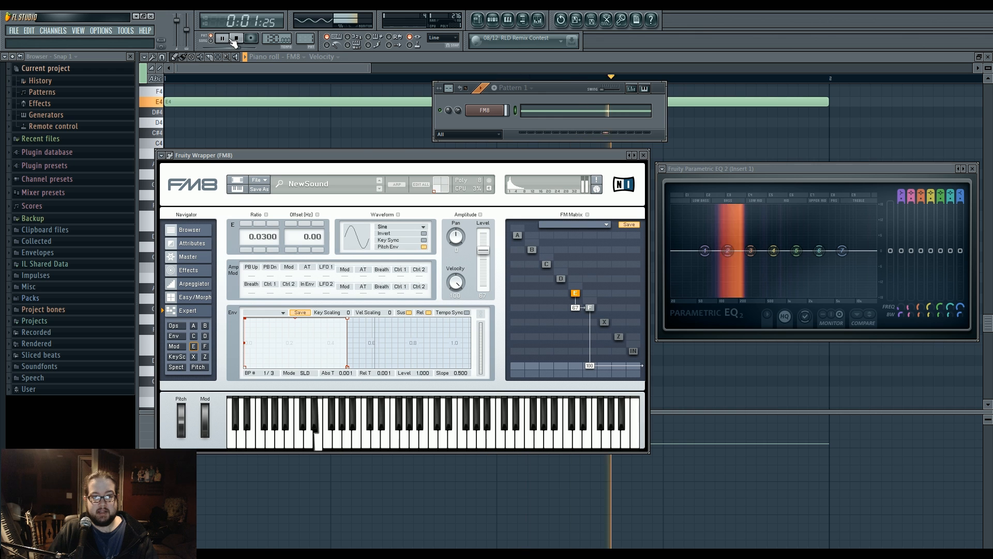
left_click(236, 39)
Set operator E's waveform back to Triangle, and during playback set its ratio to 0.0150 and its level to 100.
left_click(423, 228)
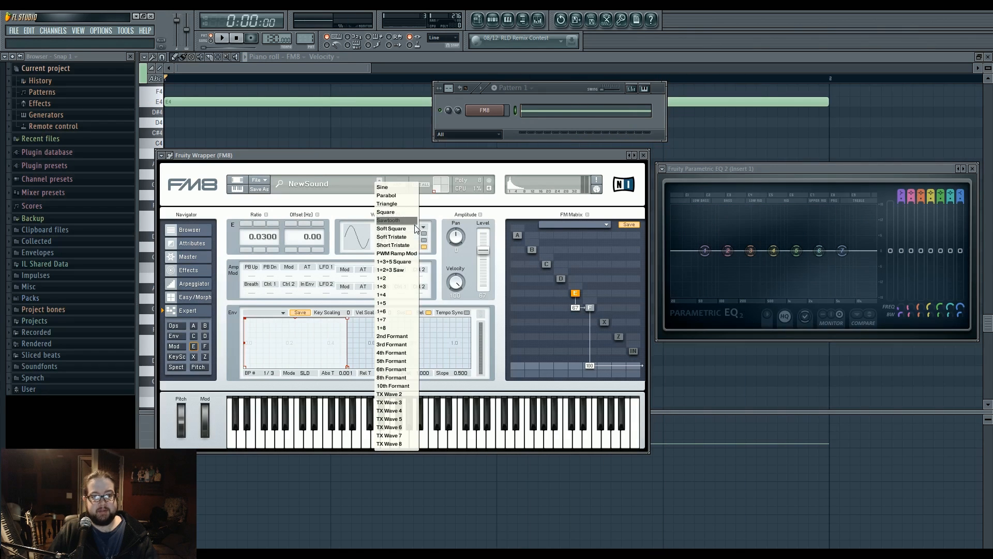
left_click(406, 205)
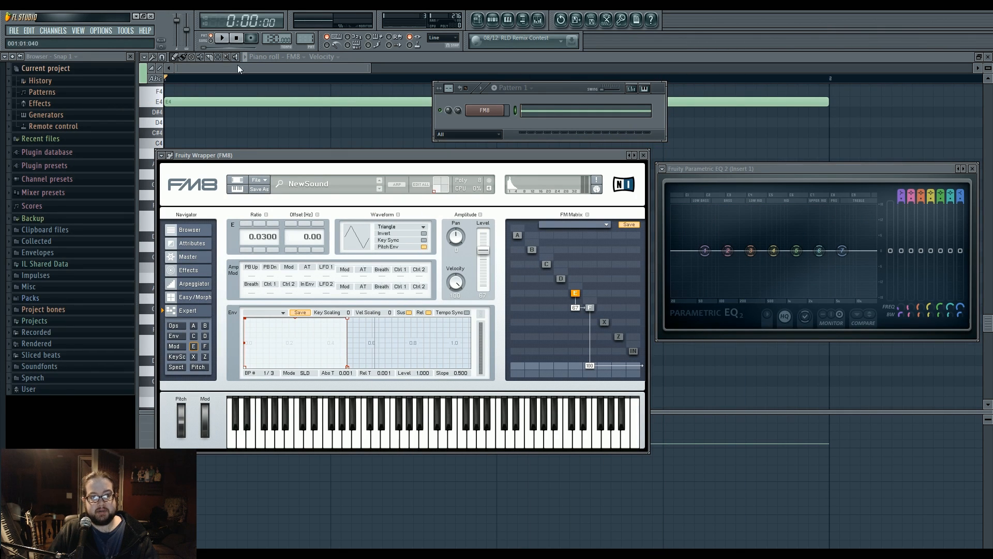
left_click(227, 40)
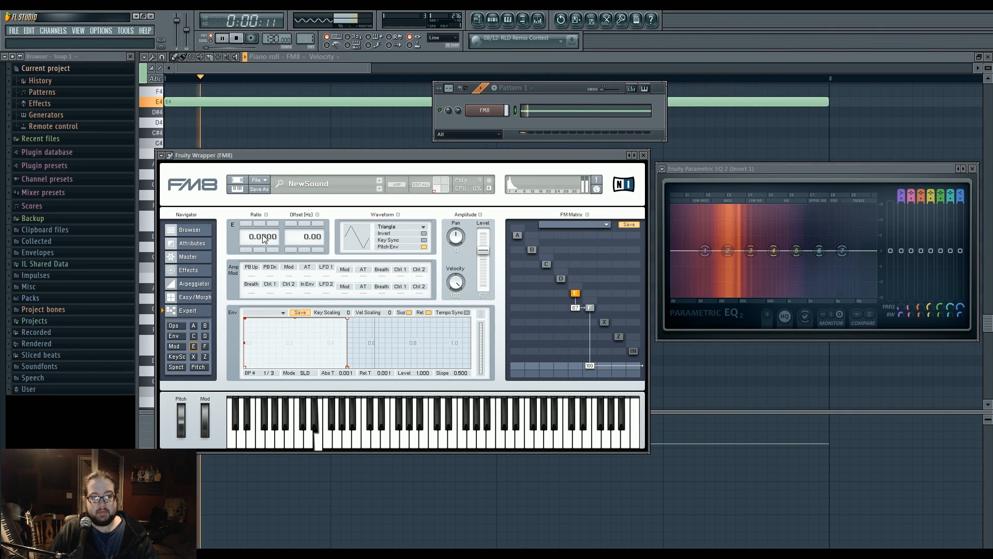
left_click_drag(484, 251, 488, 221)
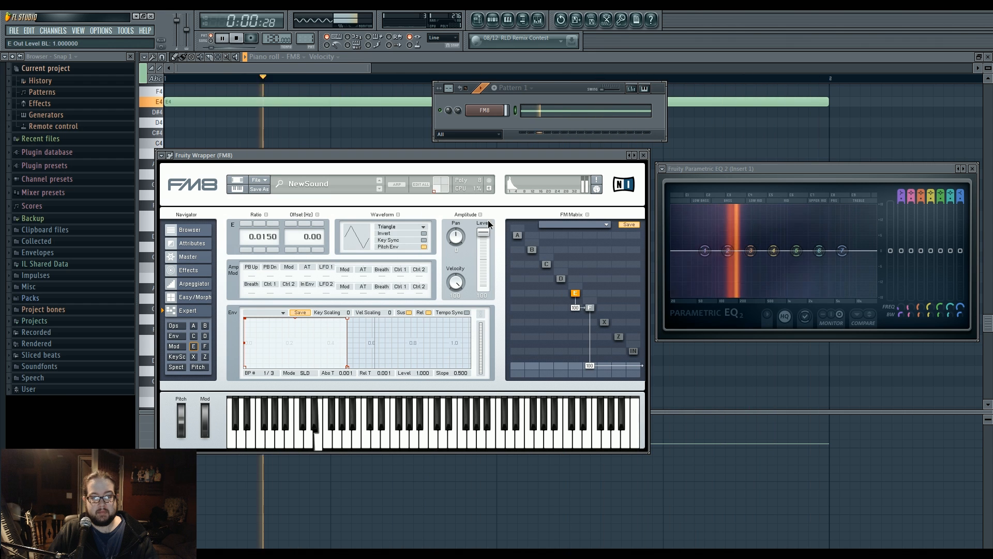
key("space")
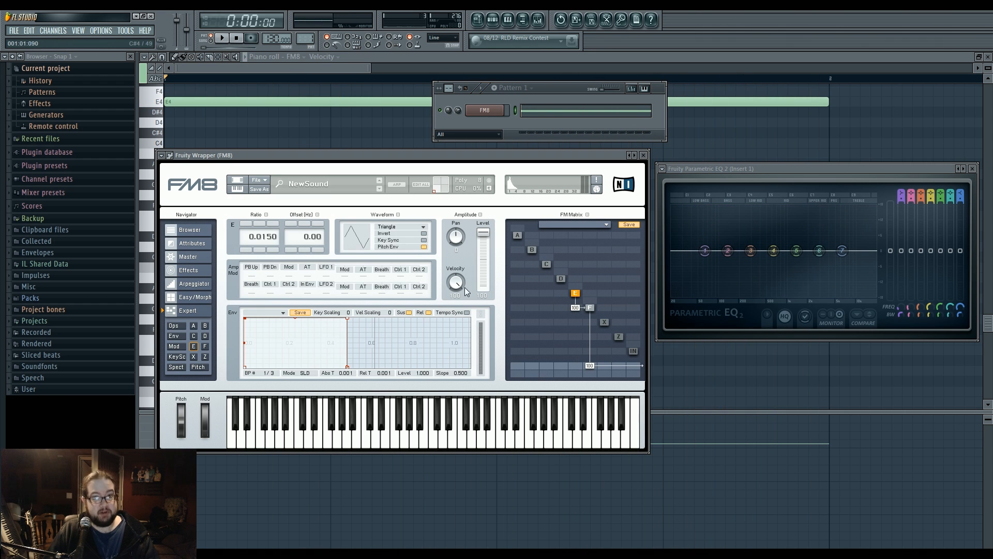
Try the Square waveform on operator E and audition the E4 note.
left_click(423, 227)
left_click(393, 212)
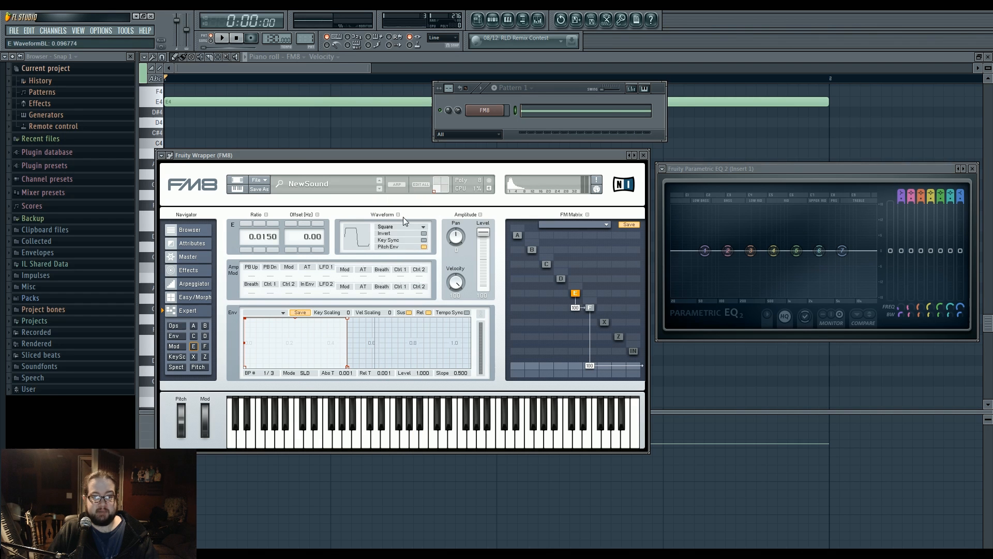
left_click(222, 38)
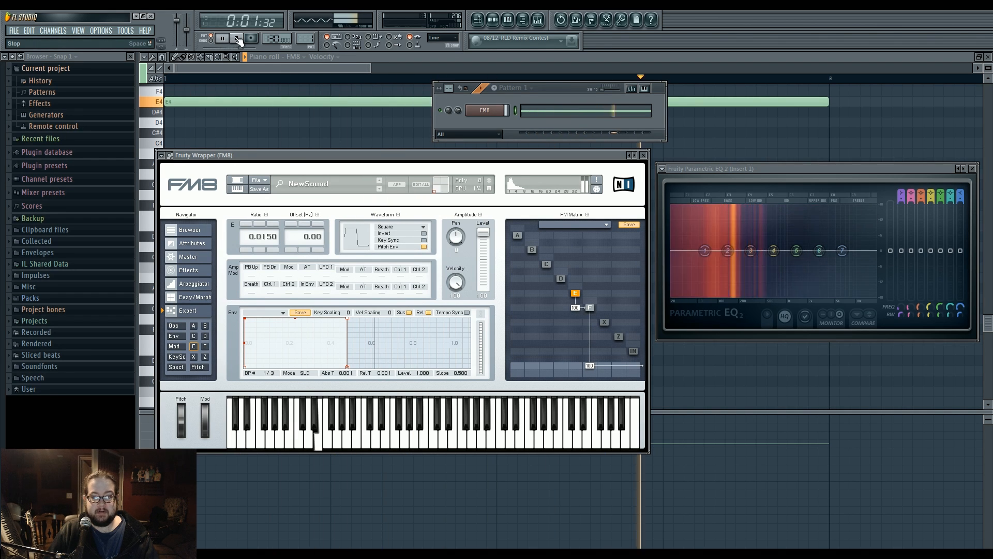
left_click(238, 40)
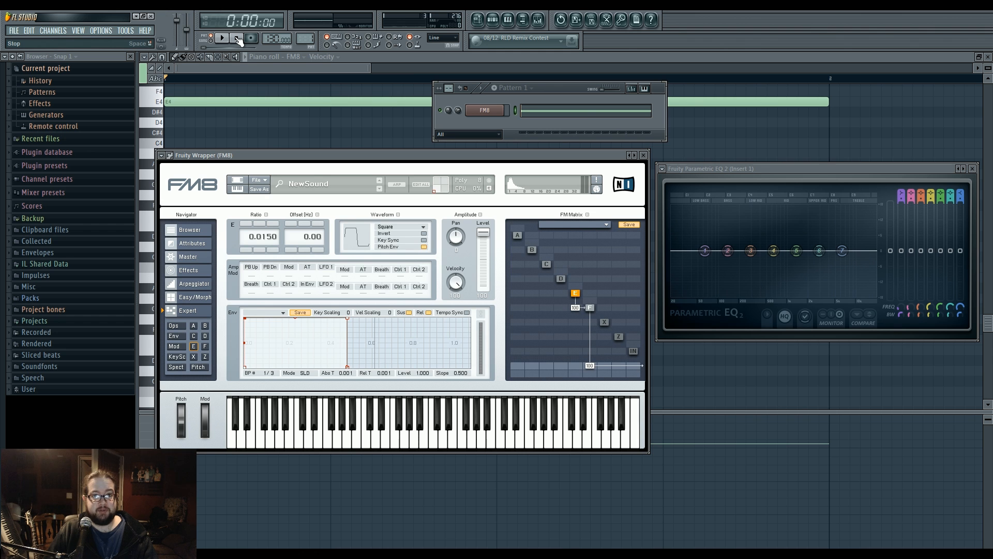
Try the Sawtooth waveform on operator E and audition the E4 note.
left_click(405, 226)
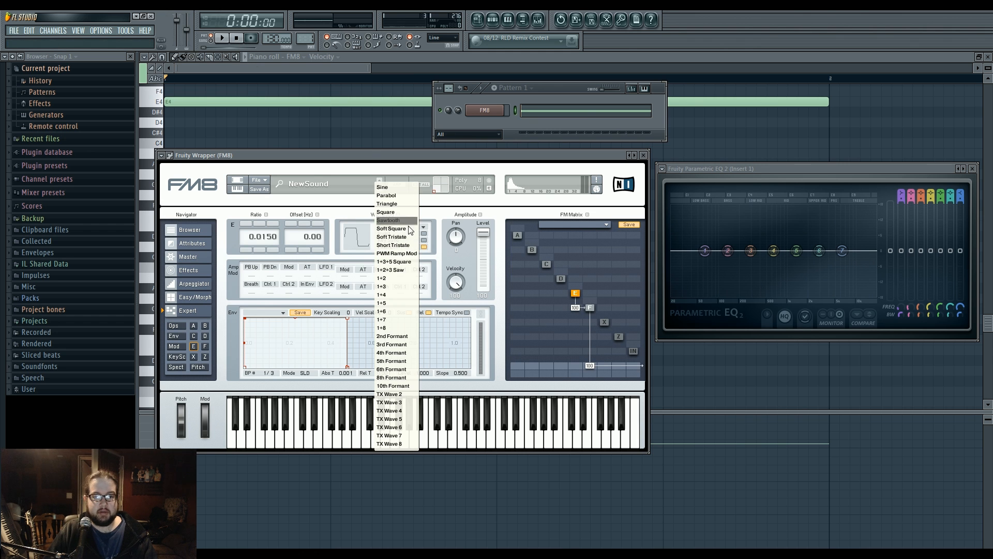
left_click(408, 223)
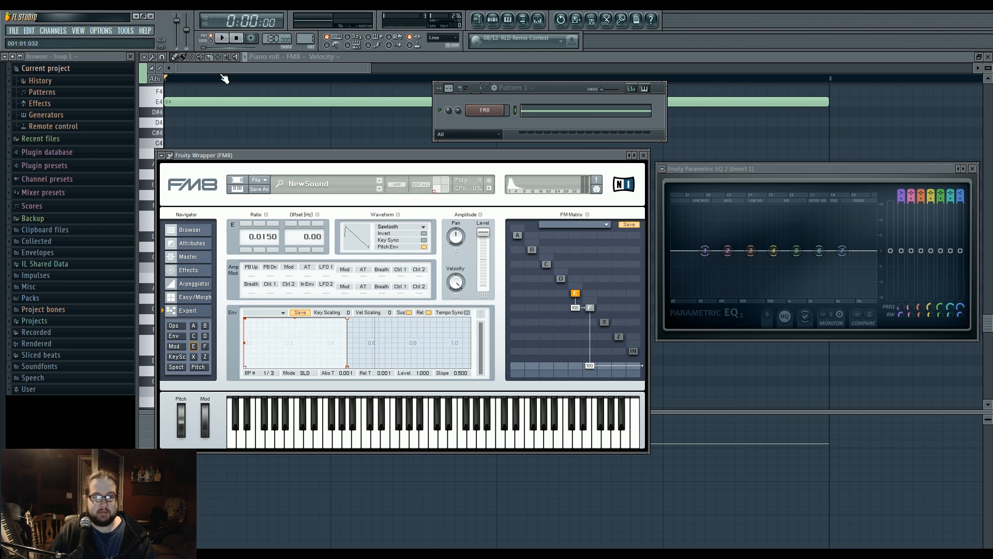
left_click(222, 38)
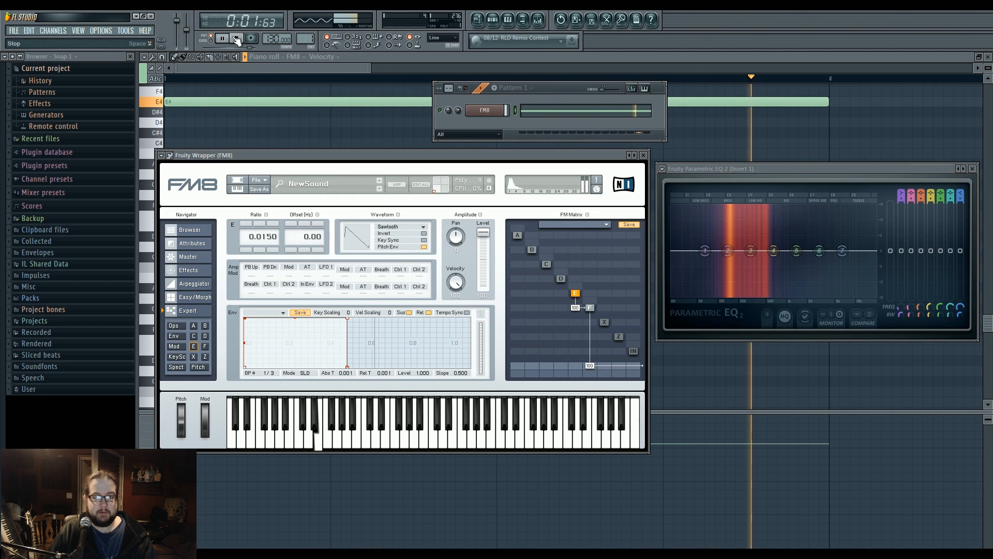
left_click(237, 39)
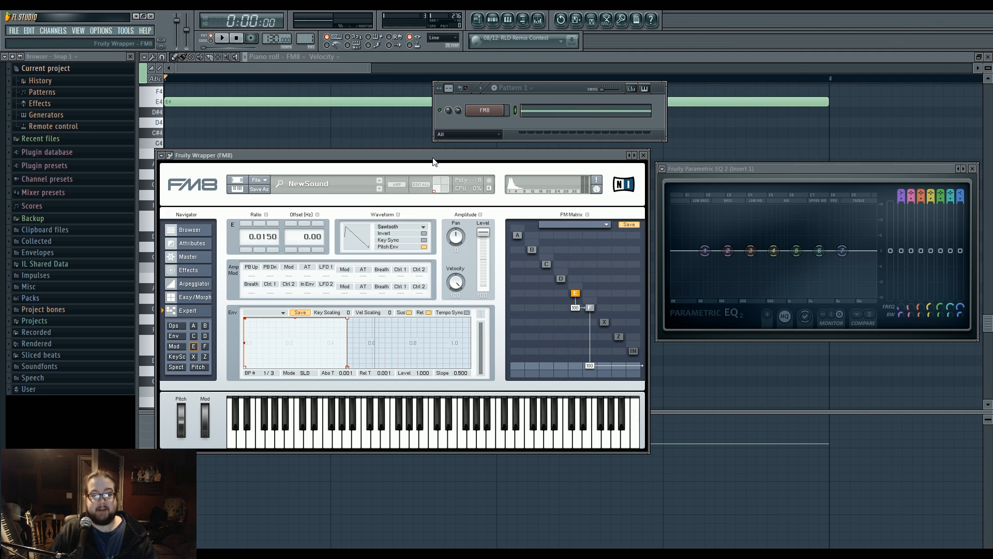
Switch operator E's waveform back to Triangle and play the E4 note for comparison.
left_click(421, 228)
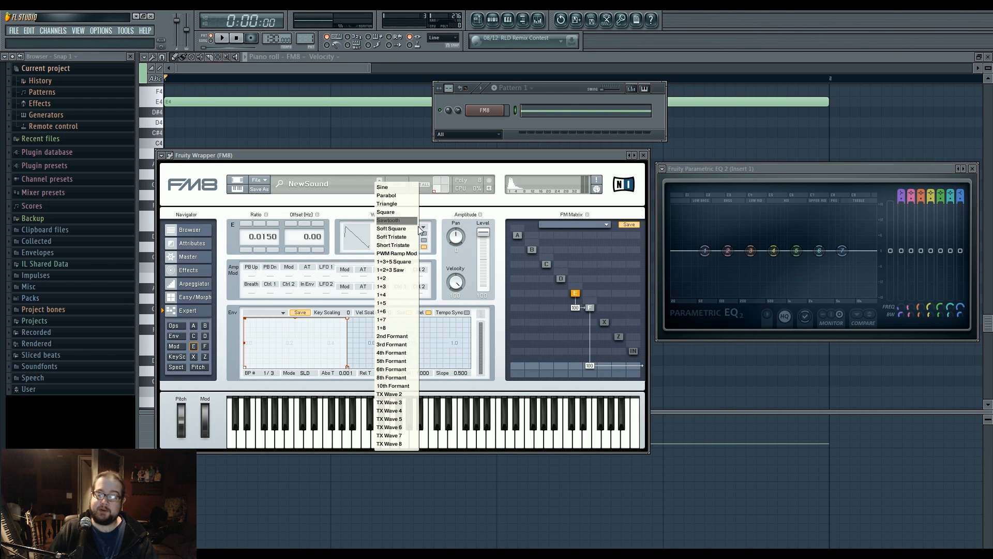
left_click(404, 202)
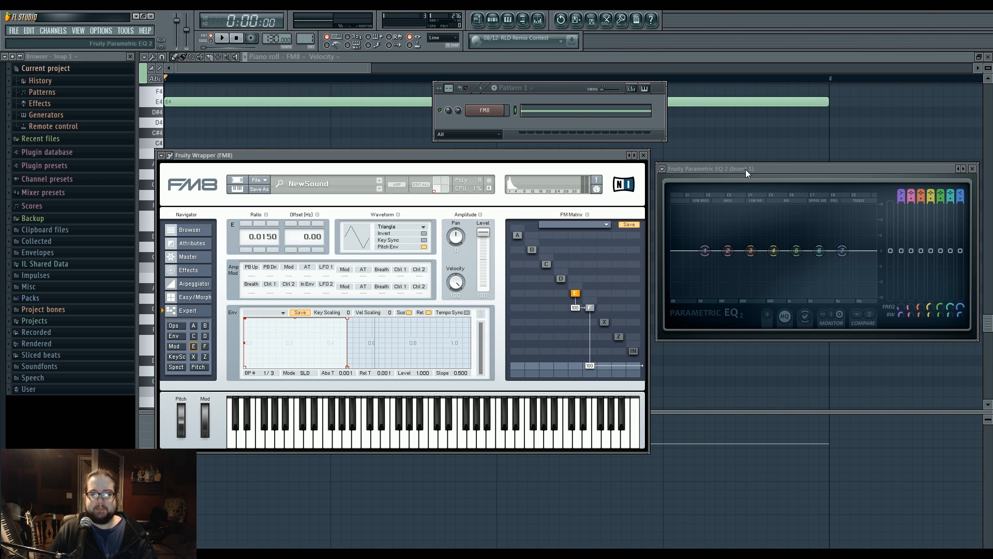
left_click(221, 38)
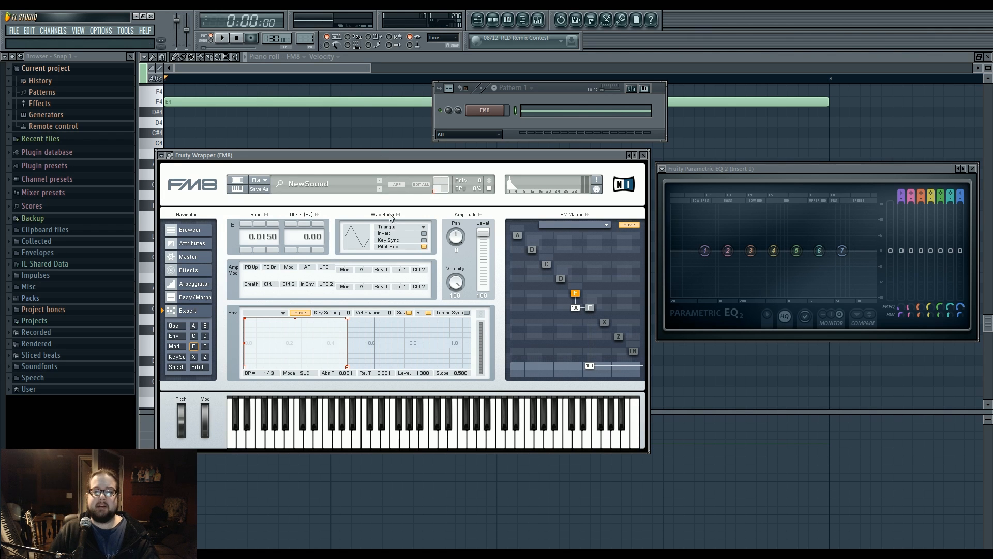
Compare the Sine waveform on operator E by selecting it and auditioning the E4 note.
left_click(402, 228)
left_click(407, 190)
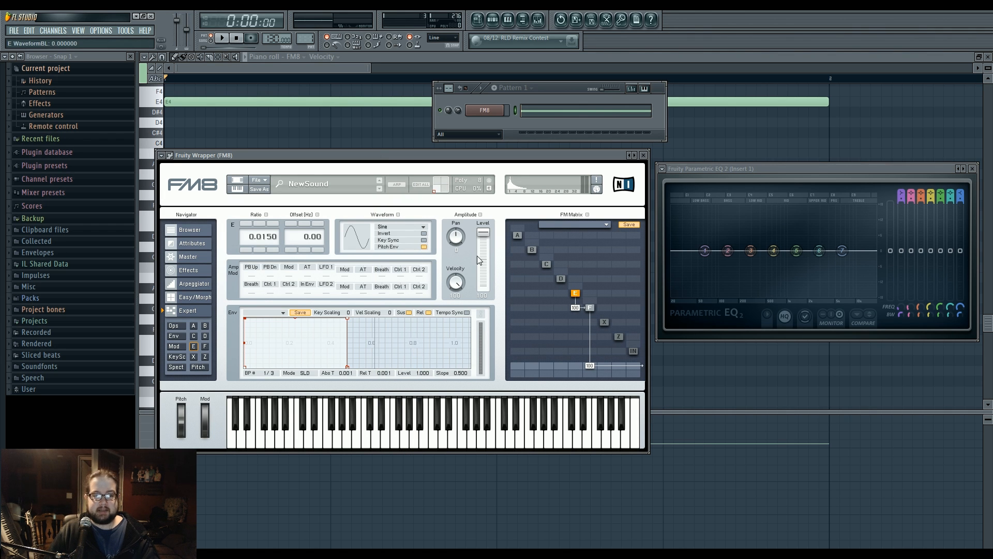
left_click(223, 38)
left_click(236, 39)
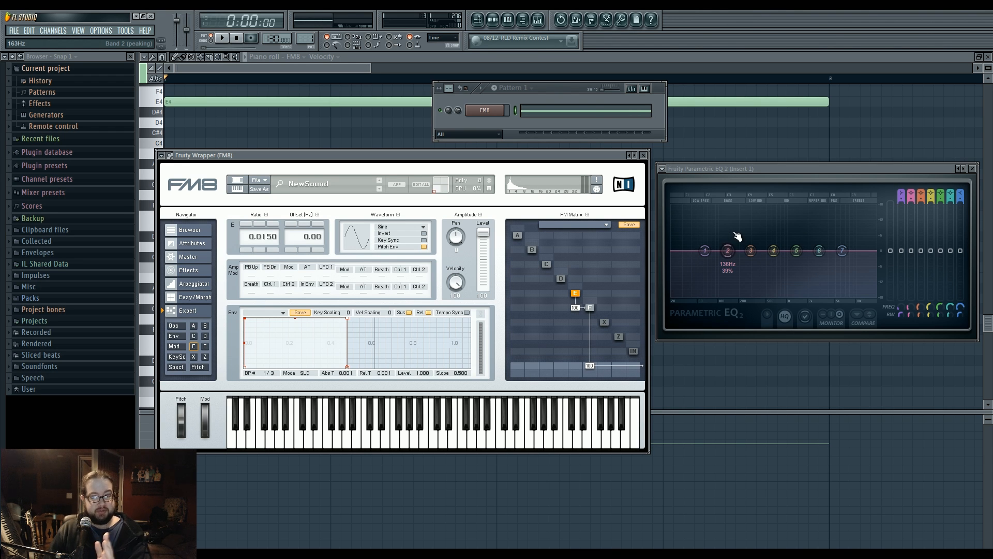
Return operator E's waveform from Sine to Triangle and audition the note again at ratio 0.0150.
left_click(424, 226)
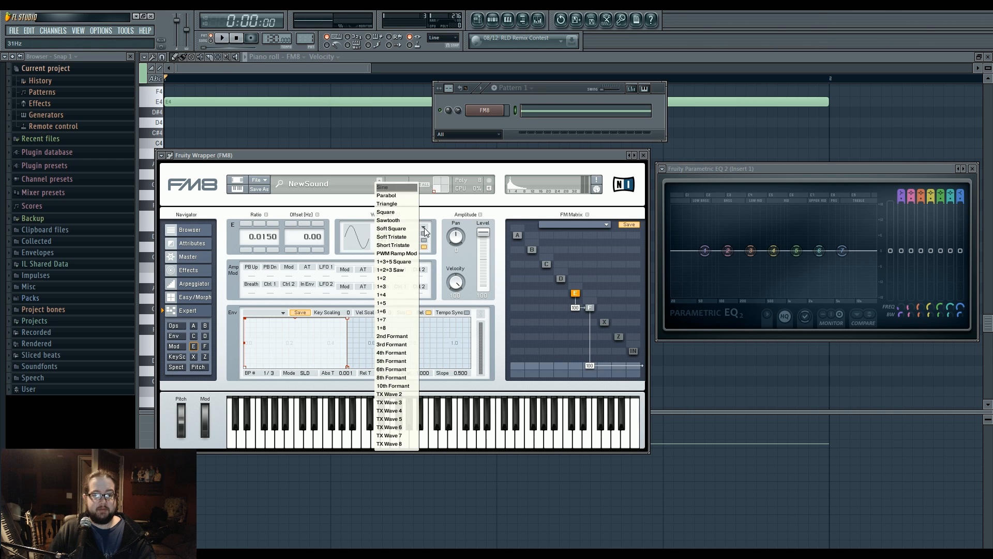
left_click(397, 203)
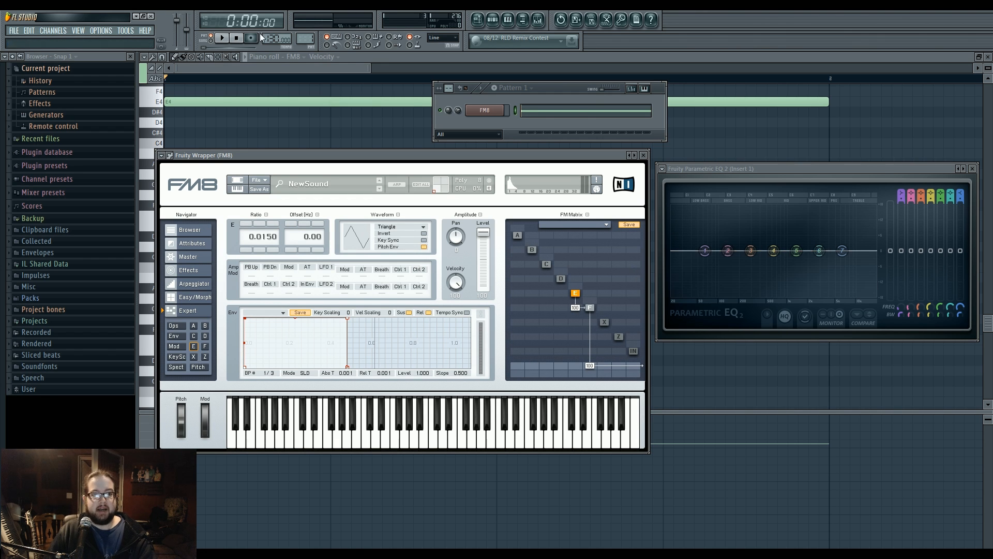
key("space")
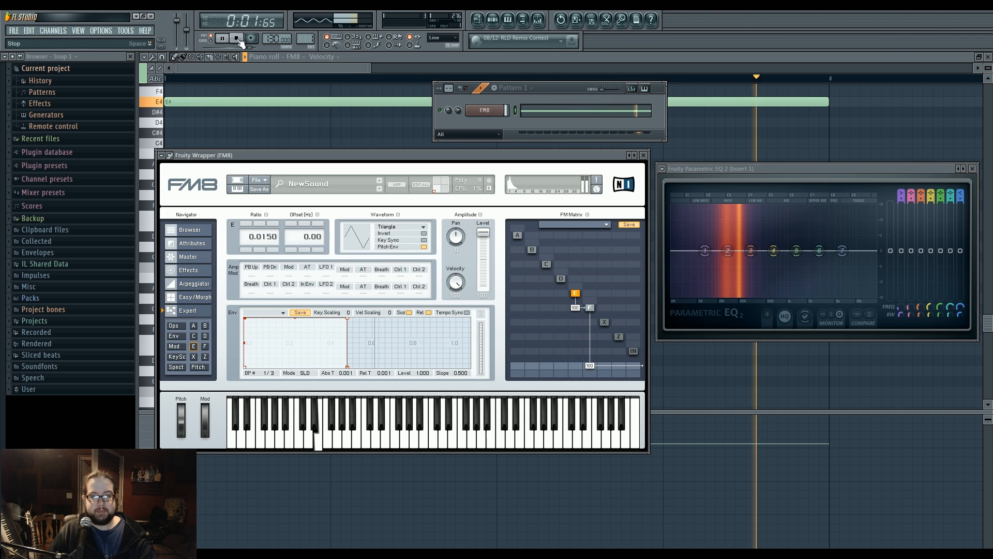
left_click(237, 39)
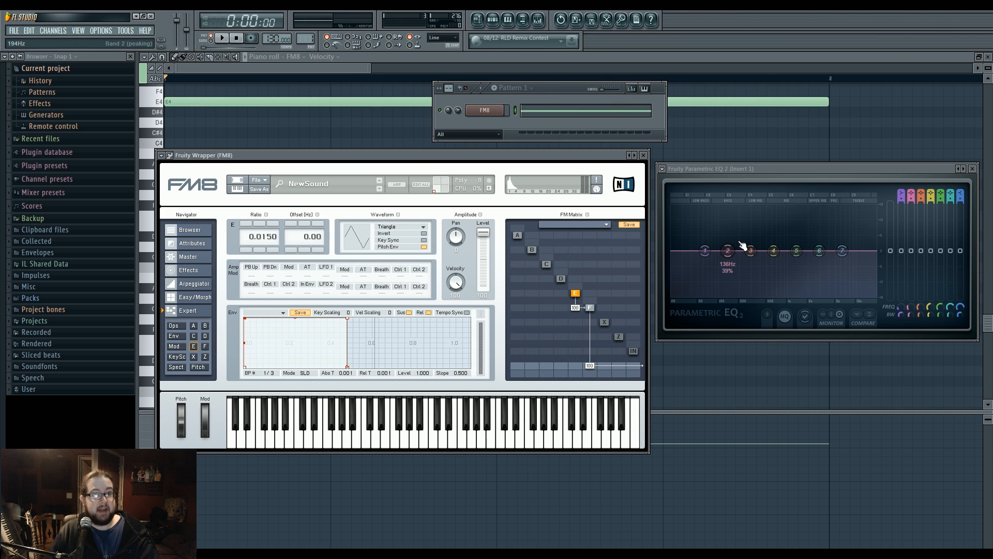
Set operator E's ratio to 1.0000 and lower the piano roll note to E2.
left_click(253, 238)
type("1")
key("Return")
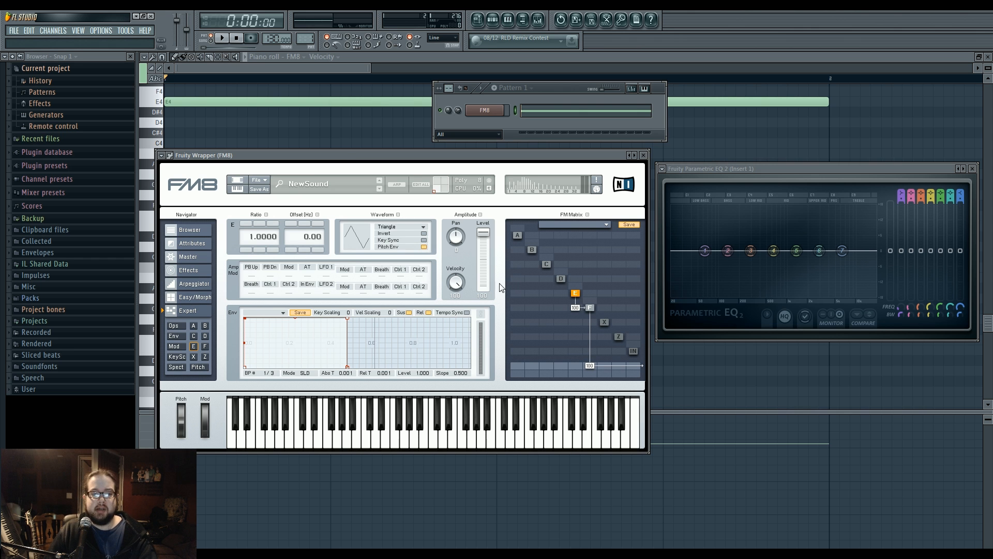
left_click_drag(183, 101, 178, 360)
Reopen FM8 and the Insert 1 Parametric EQ 2, and close the mixer and channel settings windows.
left_click(493, 20)
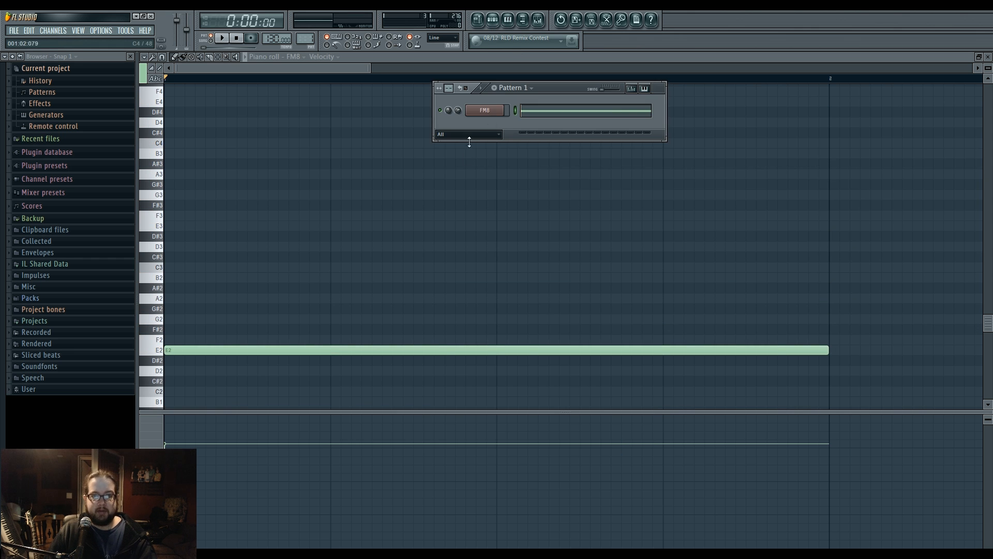
left_click(485, 110)
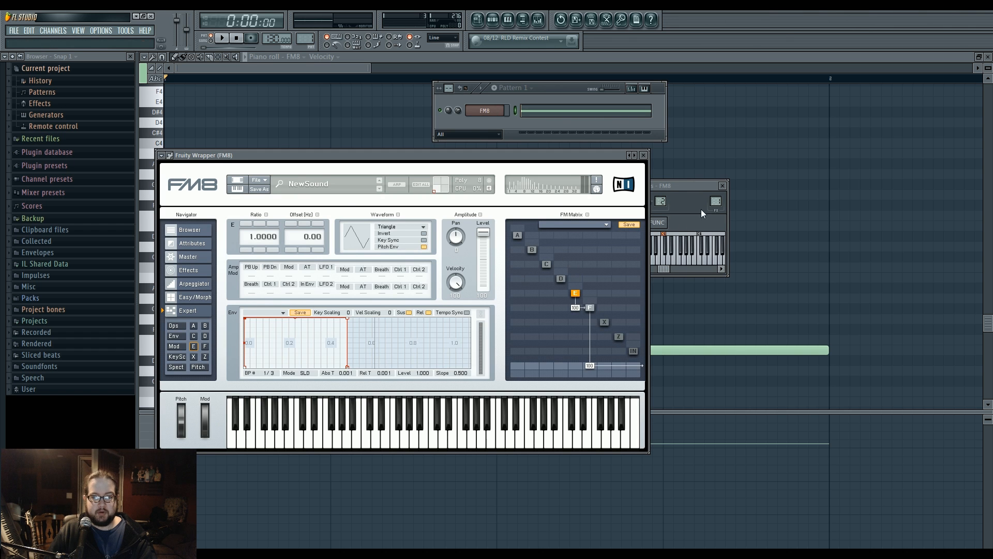
left_click(715, 201)
left_click(730, 315)
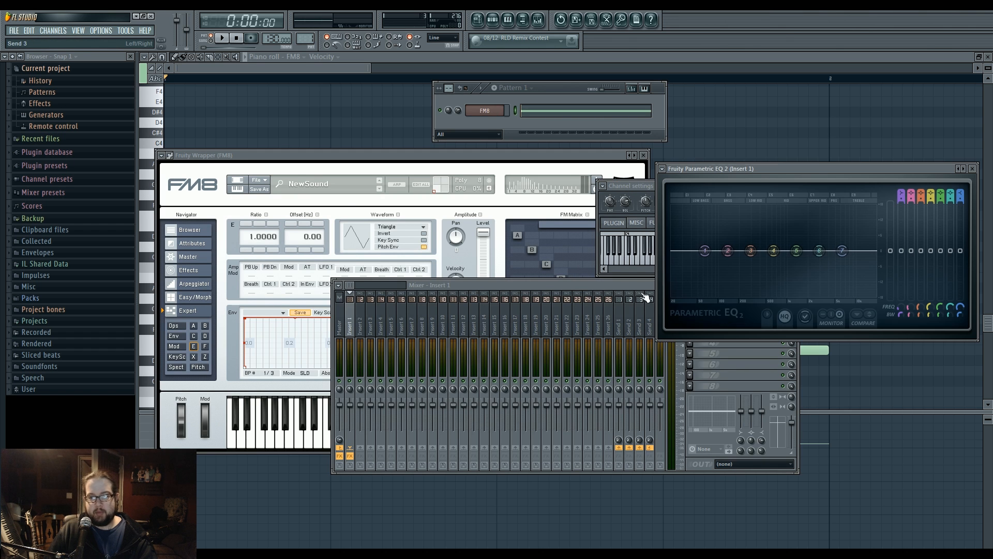
left_click(642, 286)
left_click(794, 285)
left_click(637, 186)
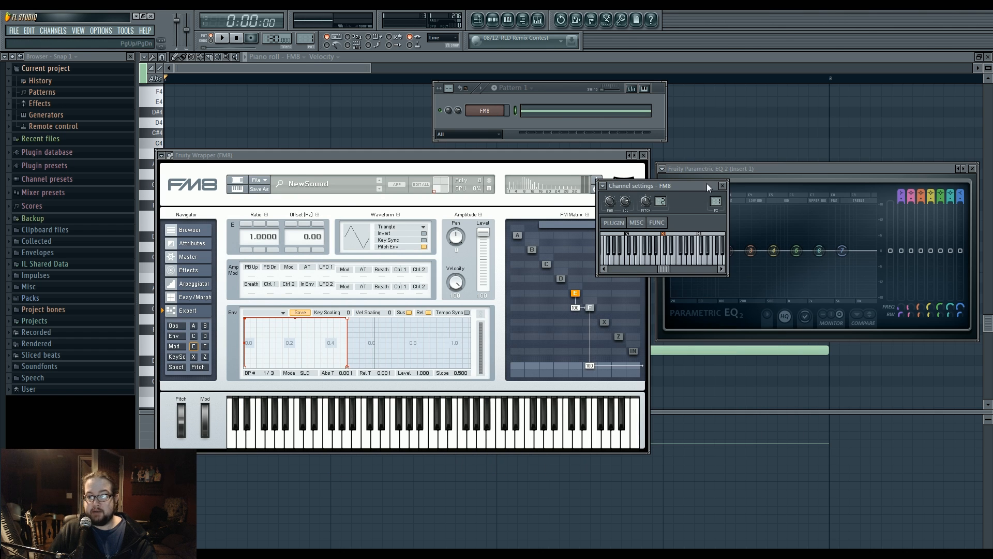
left_click(722, 186)
Play the E2 note, sweep operator E's level and bring it back to 100, and stop playback.
key("space")
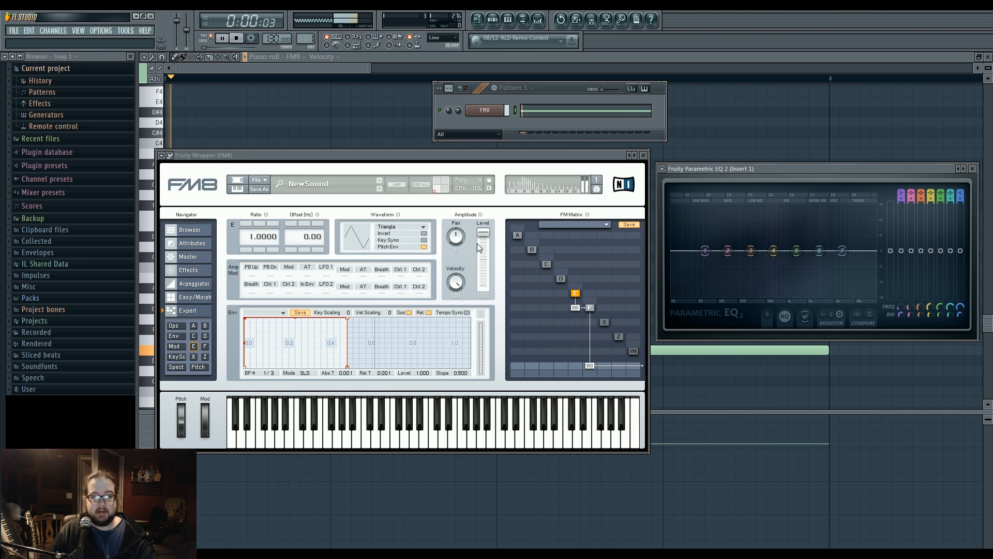
mouse_move(483, 233)
left_mouse_down()
mouse_move(482, 288)
mouse_move(483, 217)
left_mouse_up()
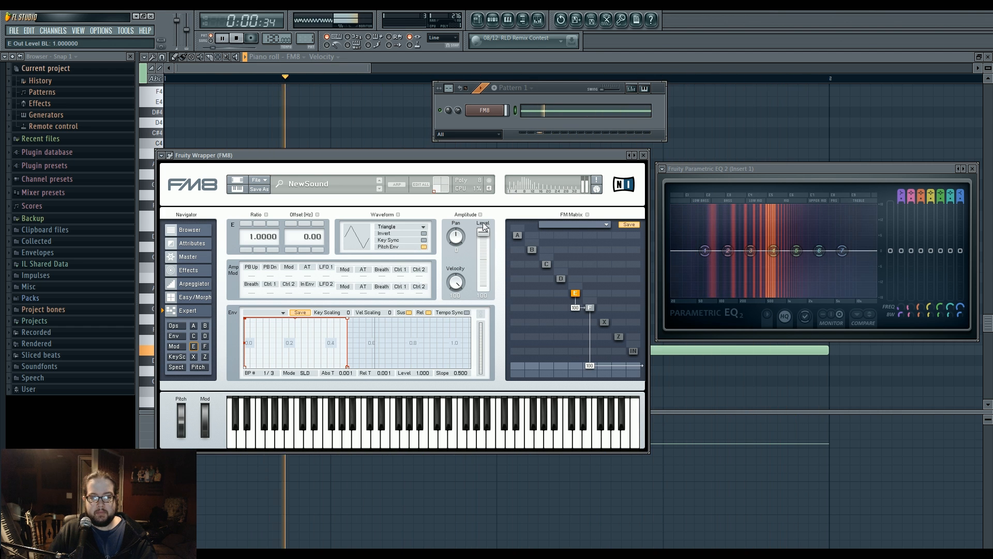
left_click(239, 39)
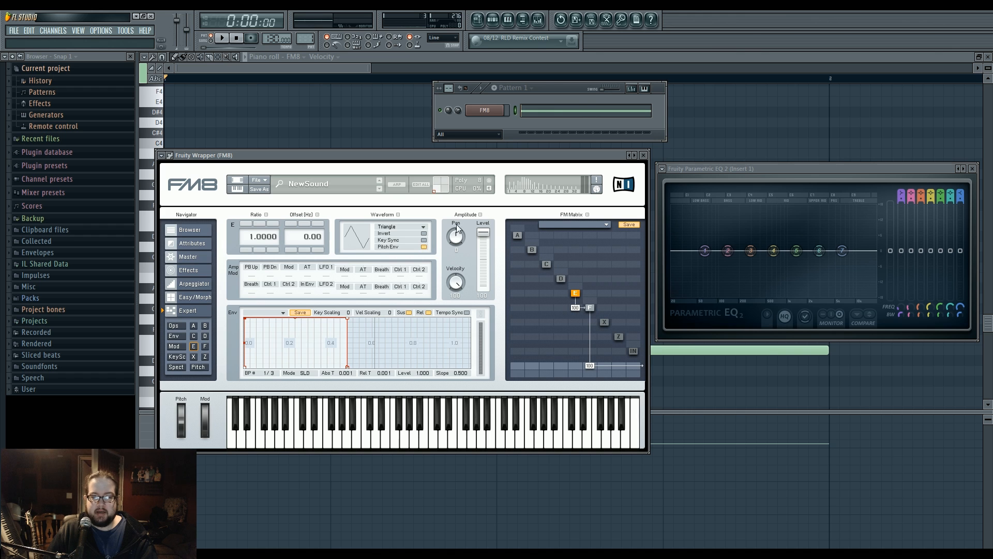
Enable Key Sync on operators A to F and audition the E2 note with operator F selected.
left_click(424, 240)
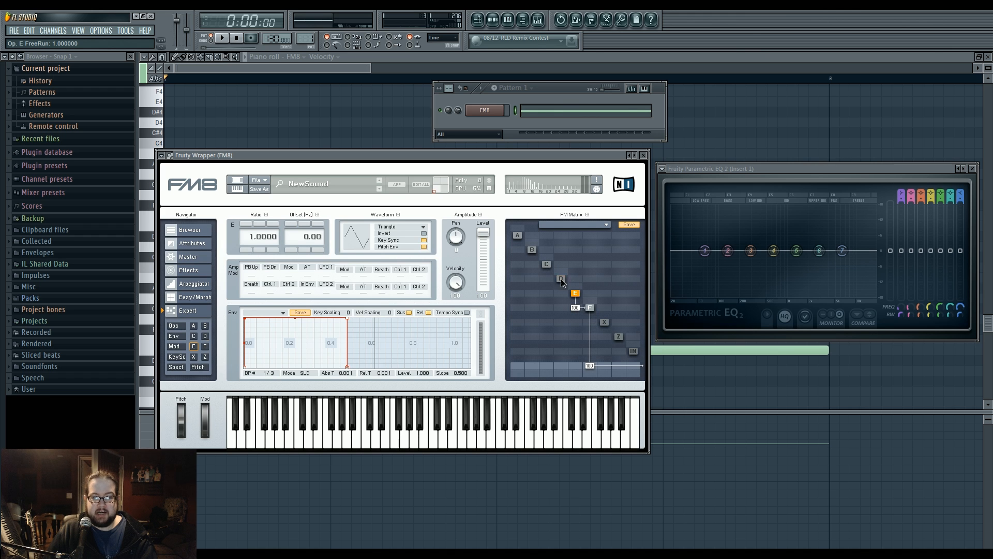
left_click(586, 306)
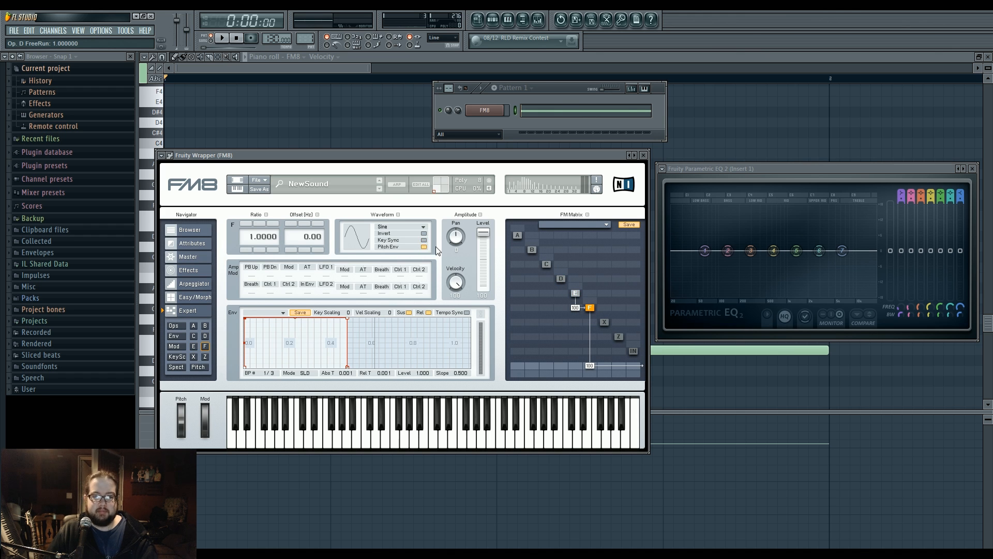
left_click(424, 240)
left_click(517, 236)
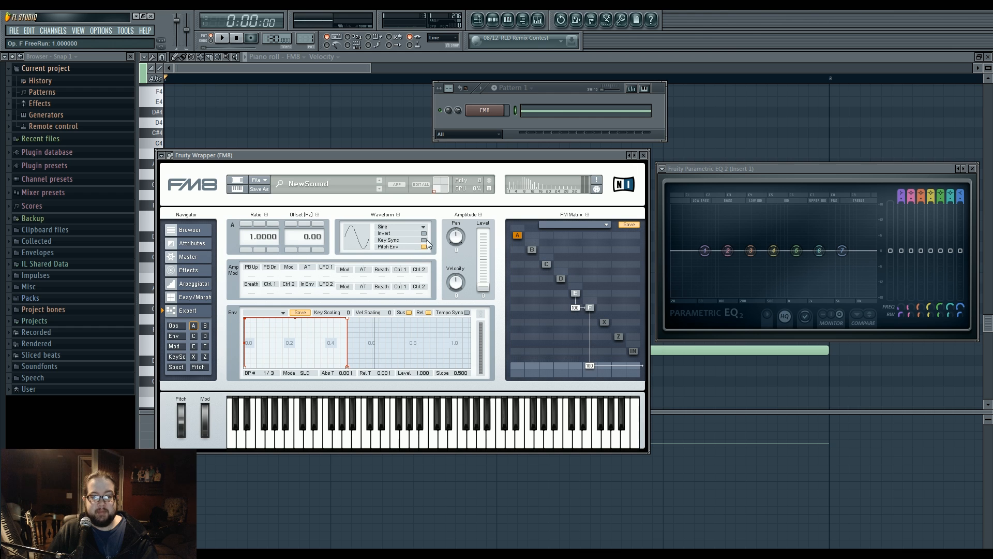
left_click(532, 247)
left_click(424, 240)
left_click(546, 264)
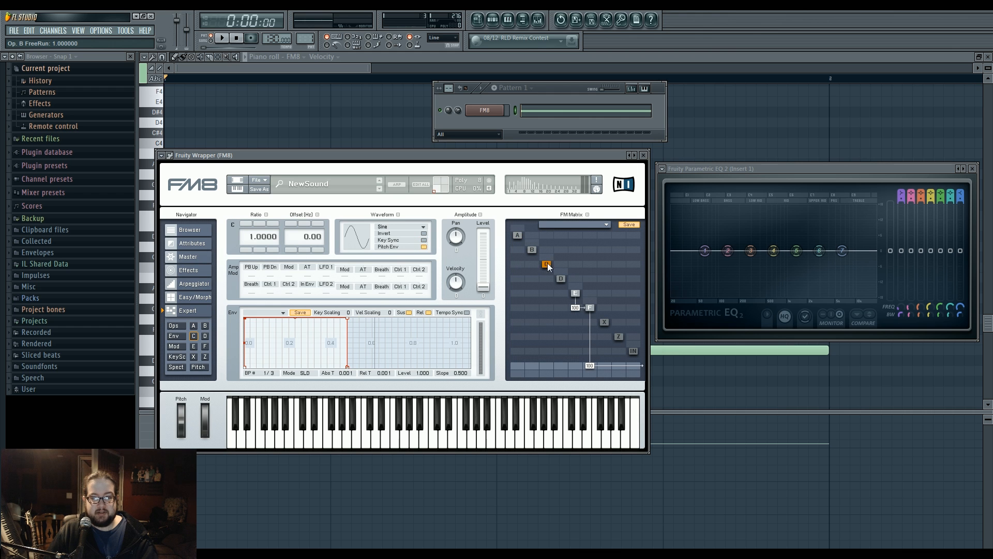
left_click(424, 240)
left_click(561, 279)
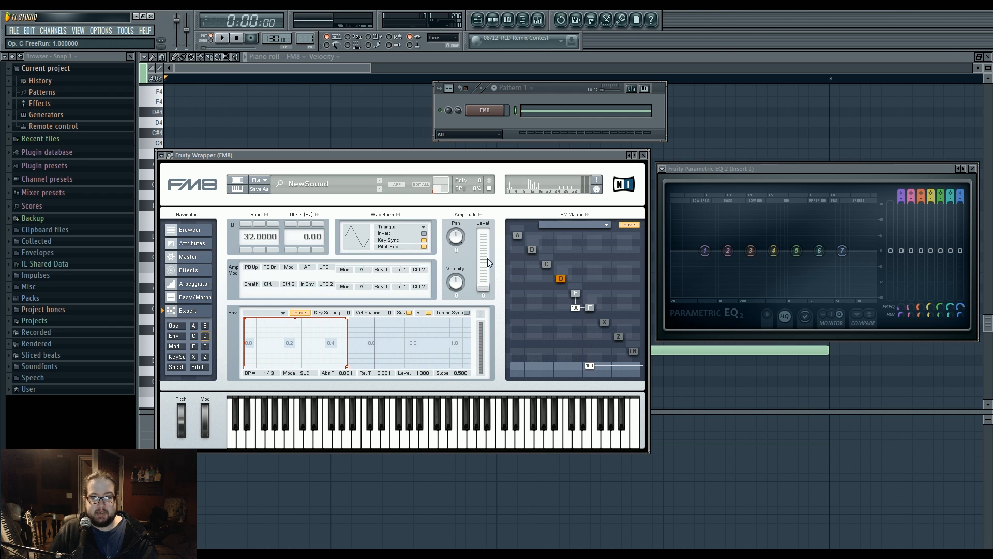
left_click(587, 305)
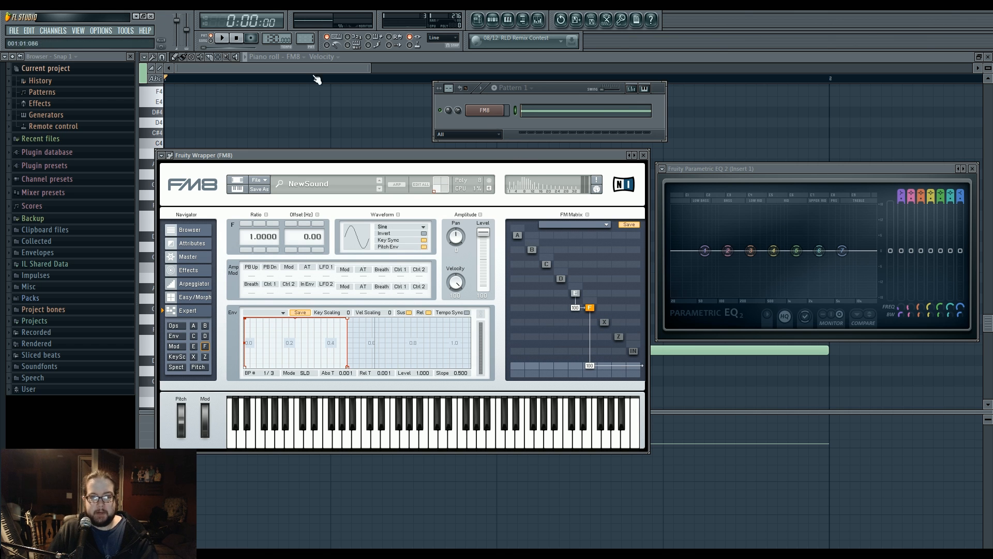
left_click(224, 39)
left_click(235, 39)
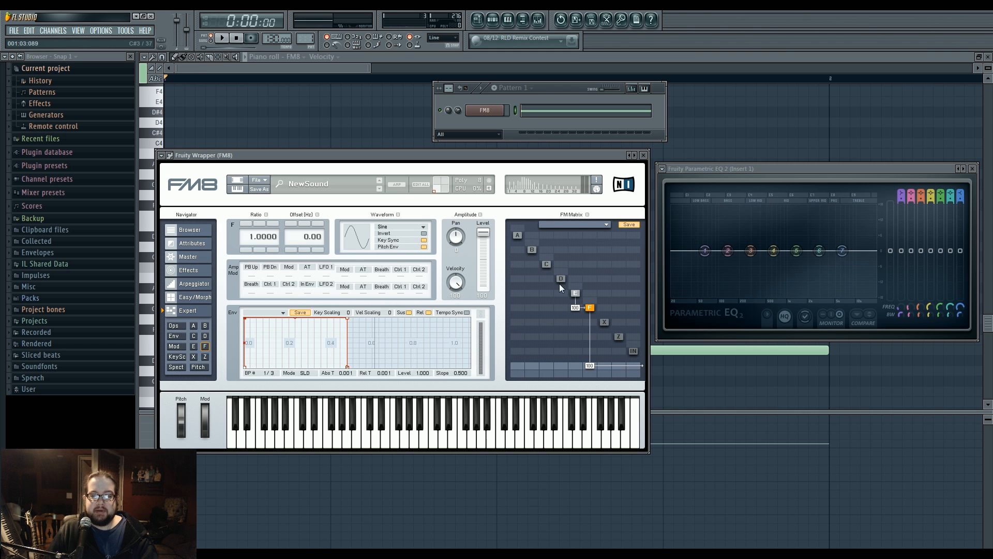
Route operator D lightly into operator E in the FM matrix, and vary operator E's level while the E2 note plays.
left_click_drag(560, 293, 561, 288)
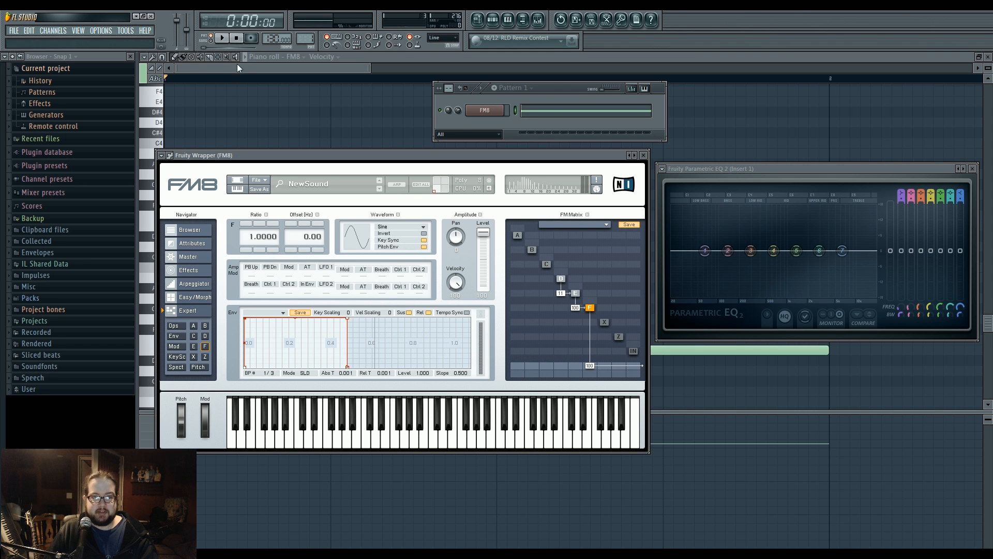
left_click(225, 40)
left_click(576, 294)
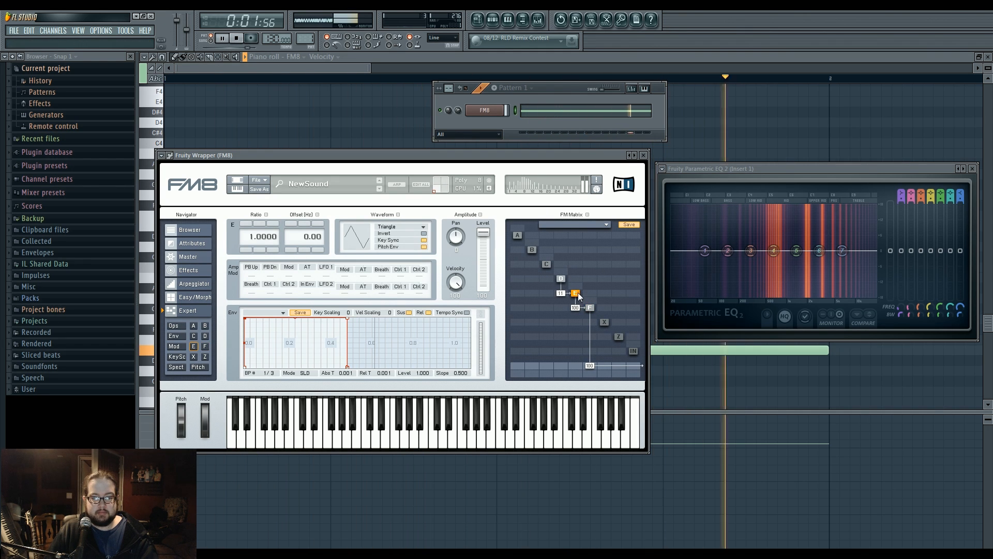
mouse_move(482, 234)
left_mouse_down()
mouse_move(484, 250)
mouse_move(485, 216)
mouse_move(485, 290)
mouse_move(486, 233)
left_mouse_up()
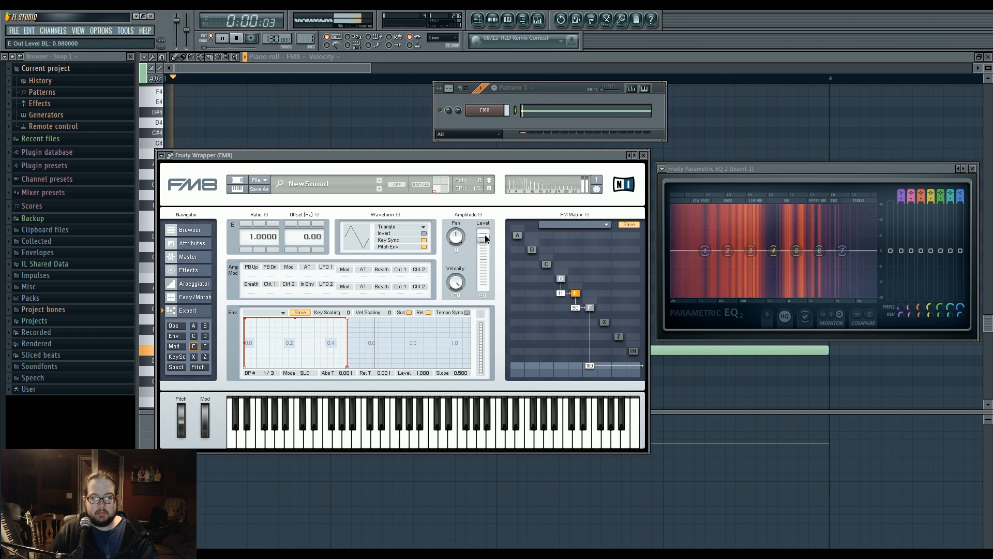
left_click(238, 41)
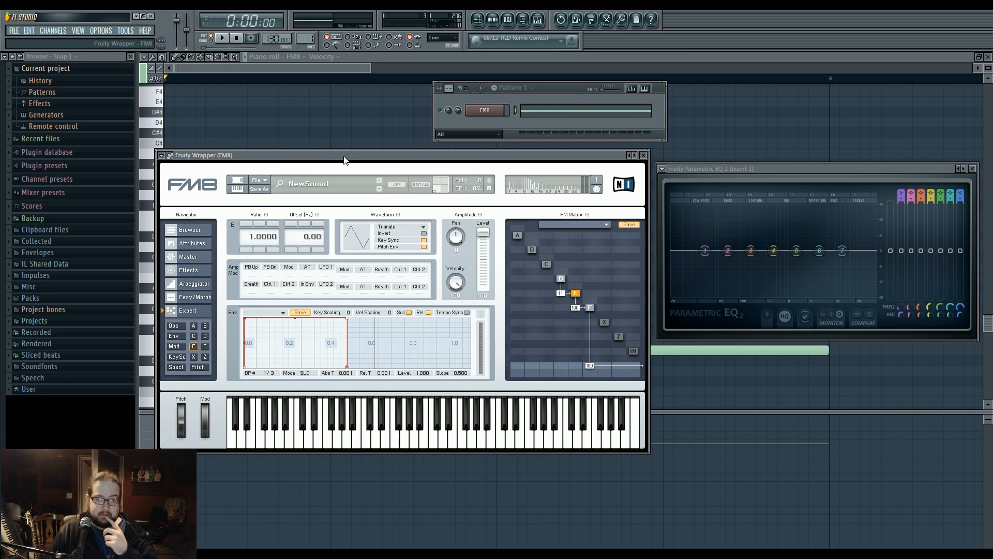
Try routing operator C into operator D while the E2 note plays, lowering operator E's level to 61, and remove the C routing.
left_click(546, 264)
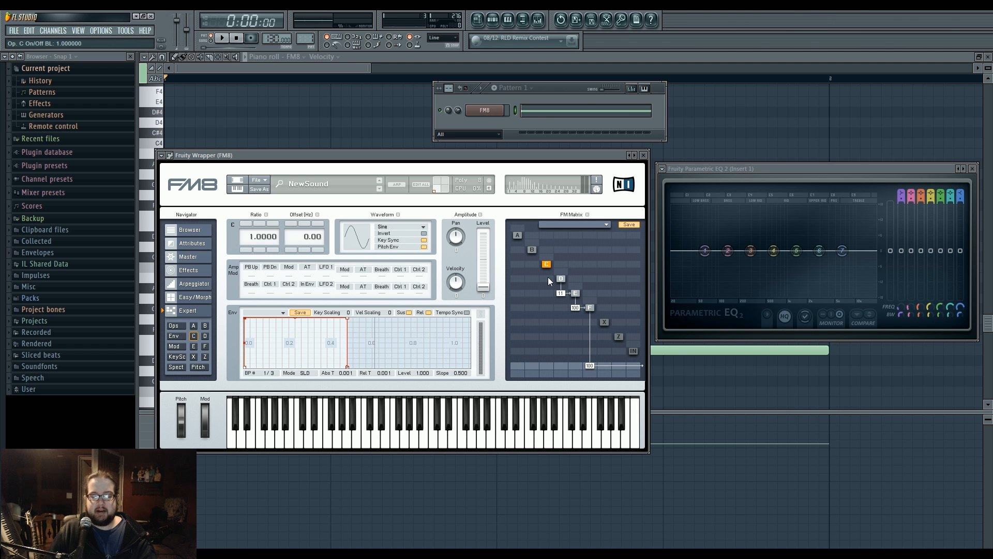
key("space")
left_click_drag(546, 279, 547, 240)
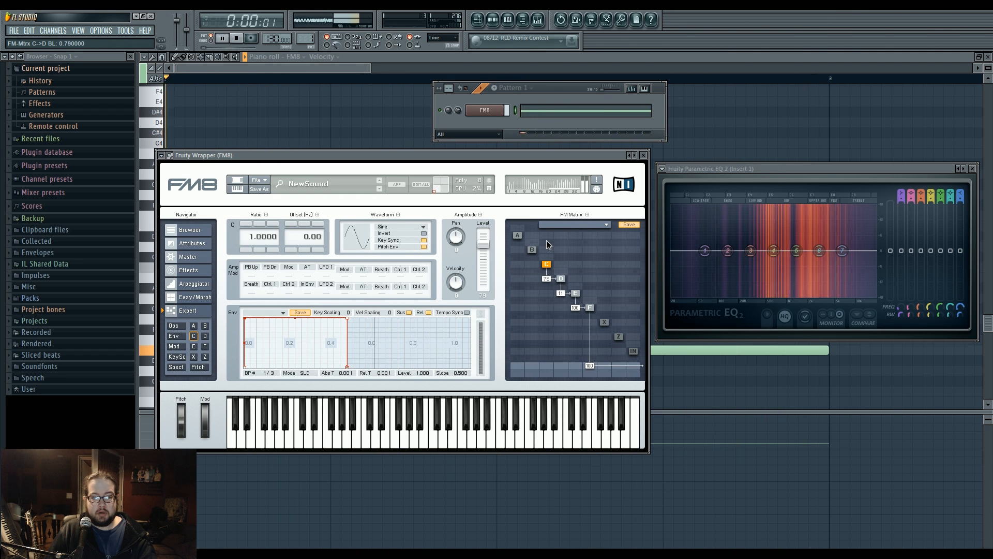
left_click(575, 293)
mouse_move(481, 244)
left_mouse_down()
mouse_move(486, 278)
mouse_move(490, 206)
mouse_move(489, 256)
left_mouse_up()
left_click_drag(549, 279, 545, 324)
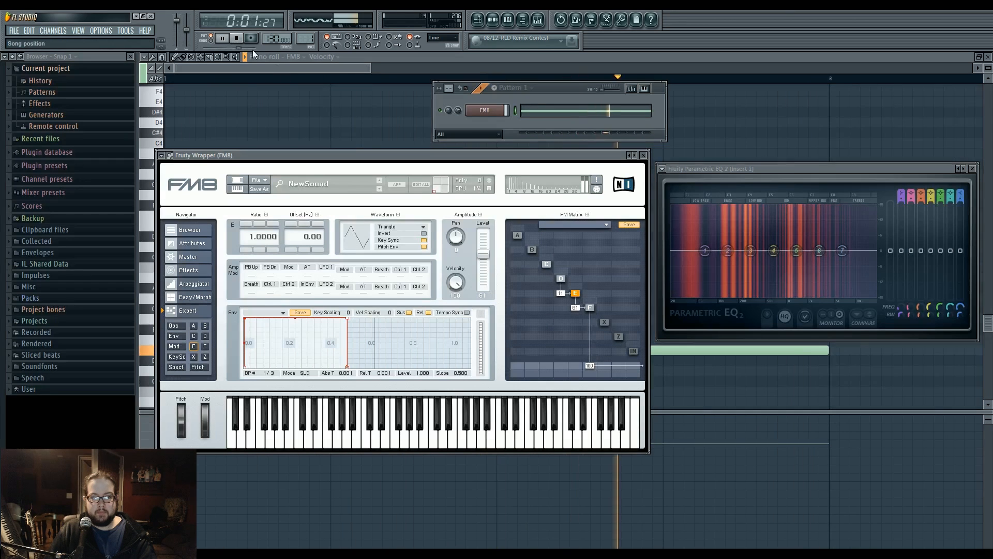
key("space")
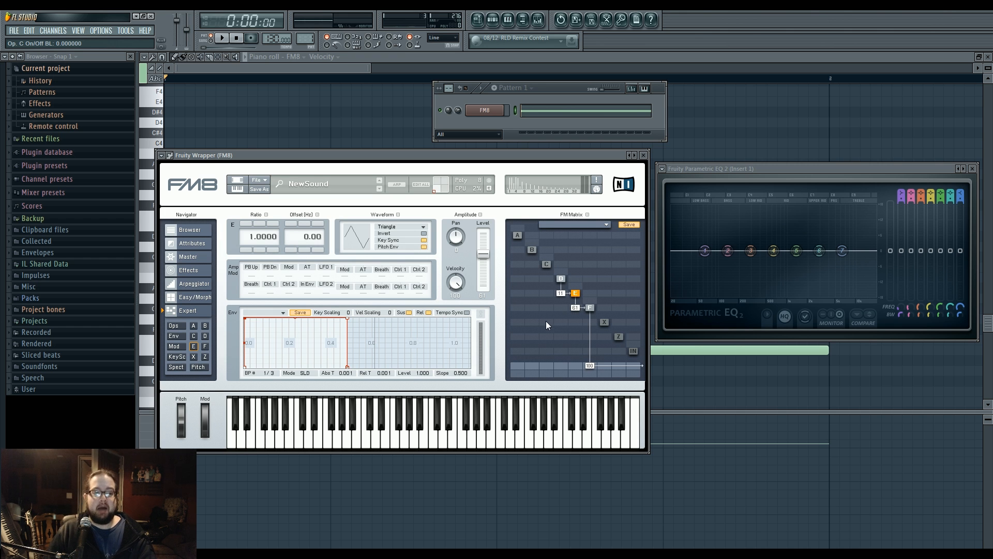
Look at the Effects and Easy/Morph pages of FM8 and return to the Expert page.
left_click(199, 273)
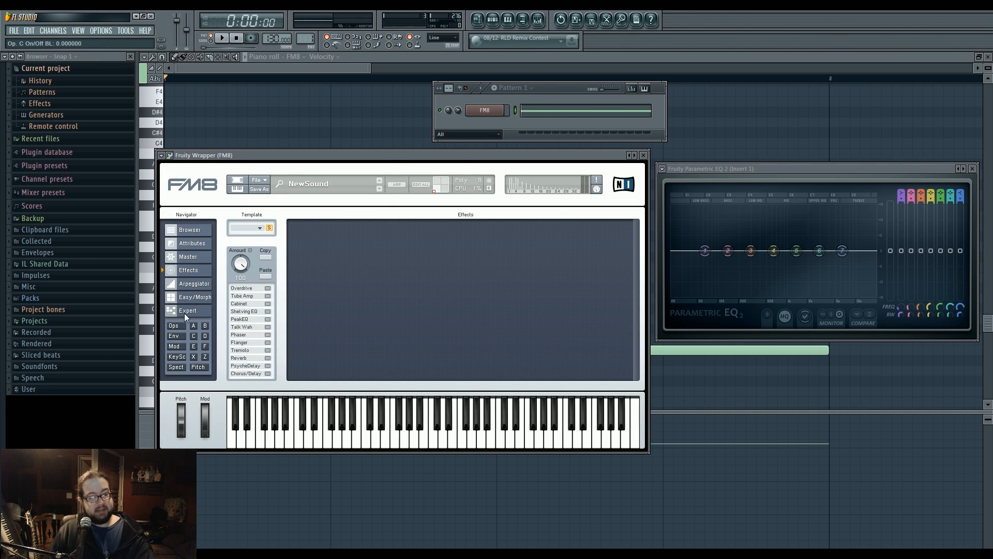
left_click(191, 298)
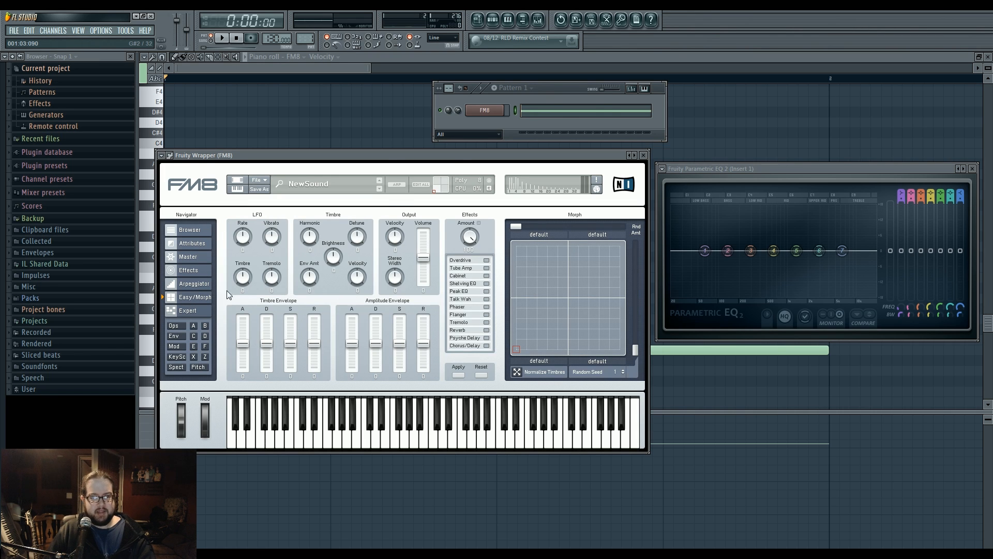
left_click(201, 310)
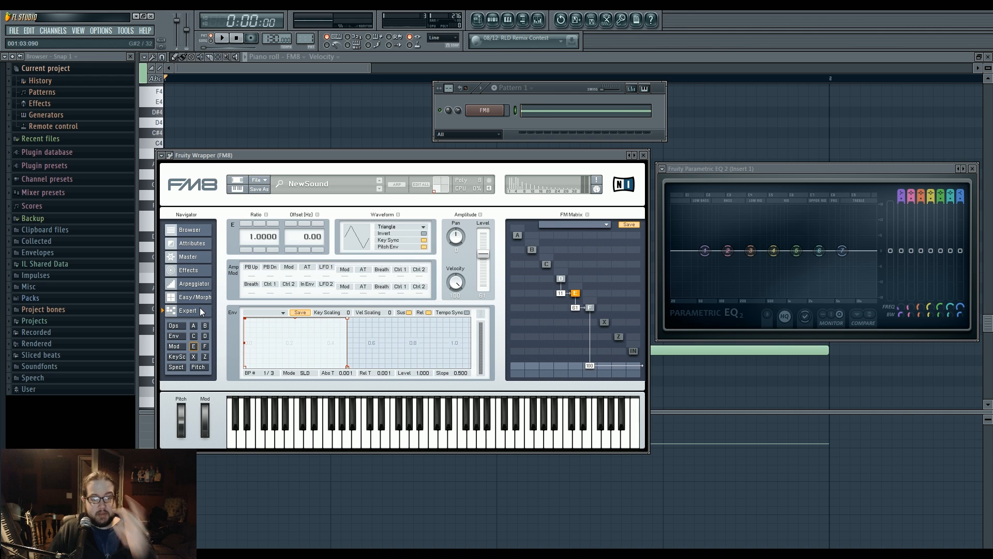
Set operator E's Mod wheel amplitude modulation to 100, and raise its level to 100 while the E2 note plays.
left_click_drag(236, 162, 247, 164)
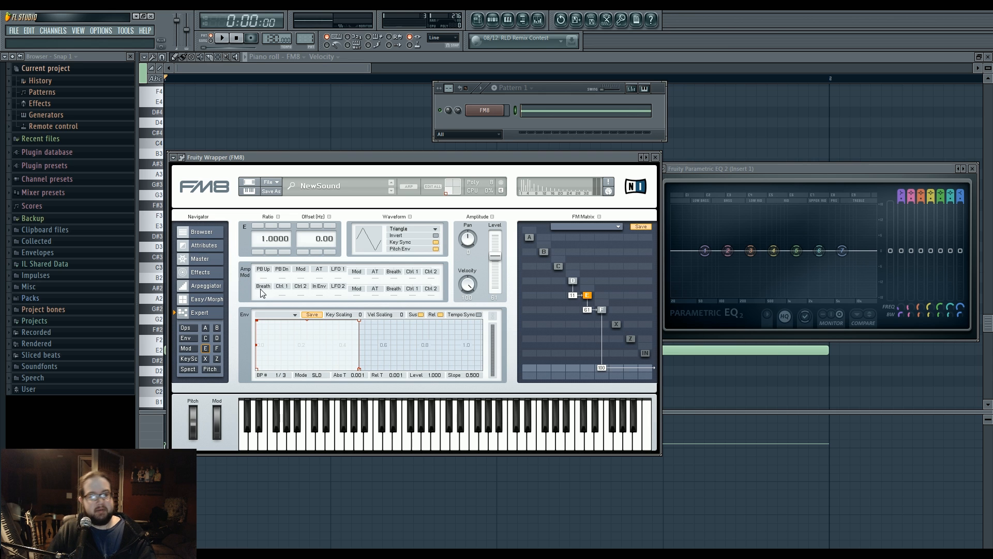
left_click_drag(301, 278, 299, 200)
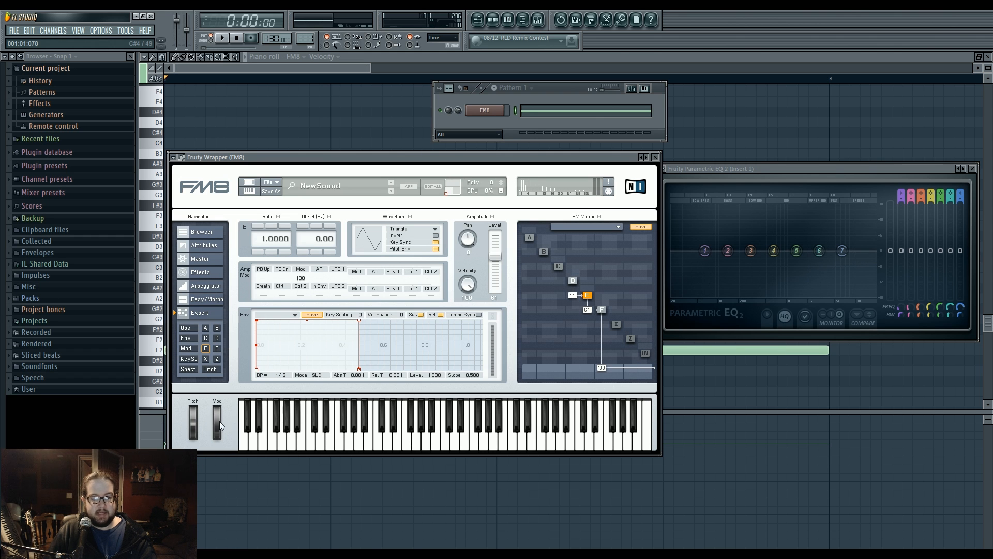
key("space")
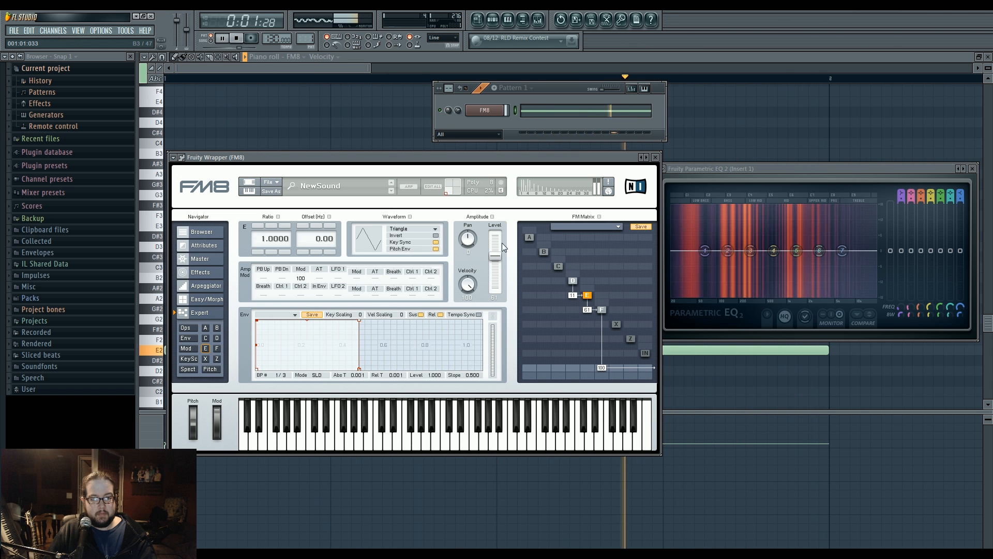
left_click_drag(495, 256, 495, 230)
key("space")
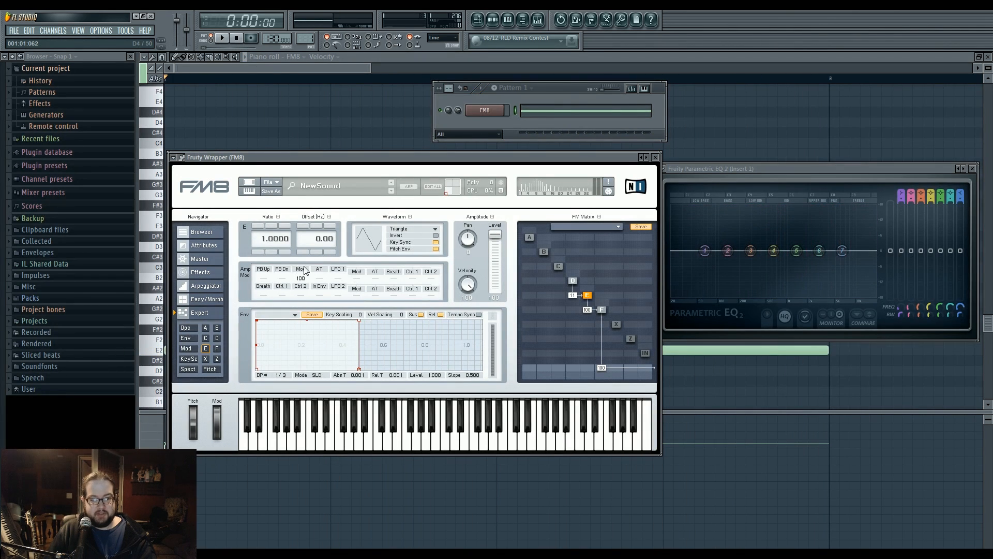
Show FM8's Expert modulation matrix and audition the E2 note with the Mod wheel routed to operator E.
left_click(204, 369)
left_click(186, 348)
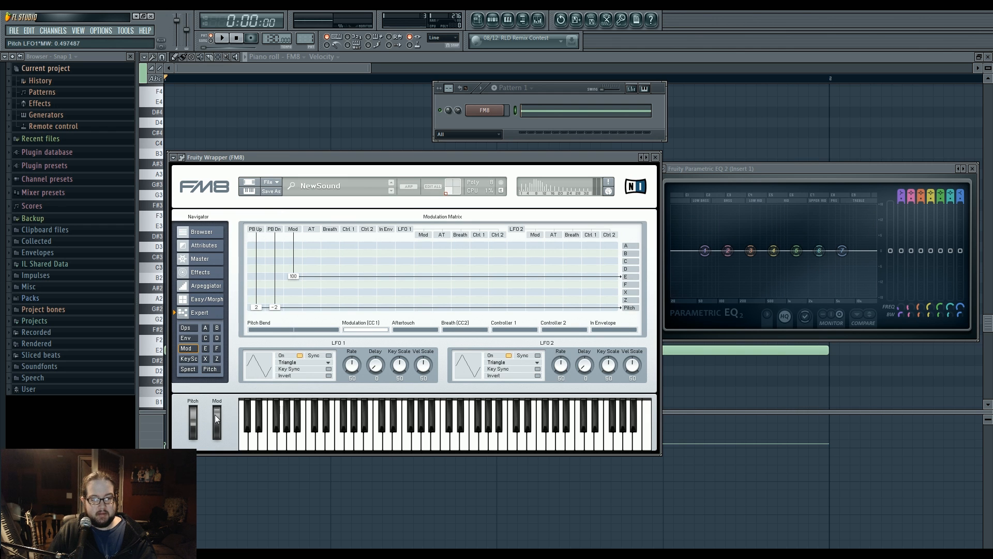
left_click(223, 39)
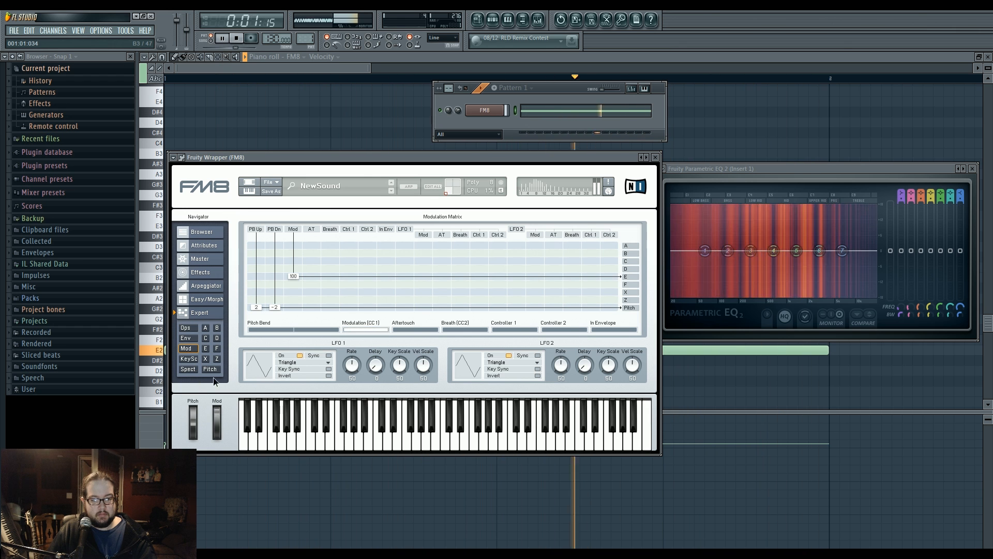
key("space")
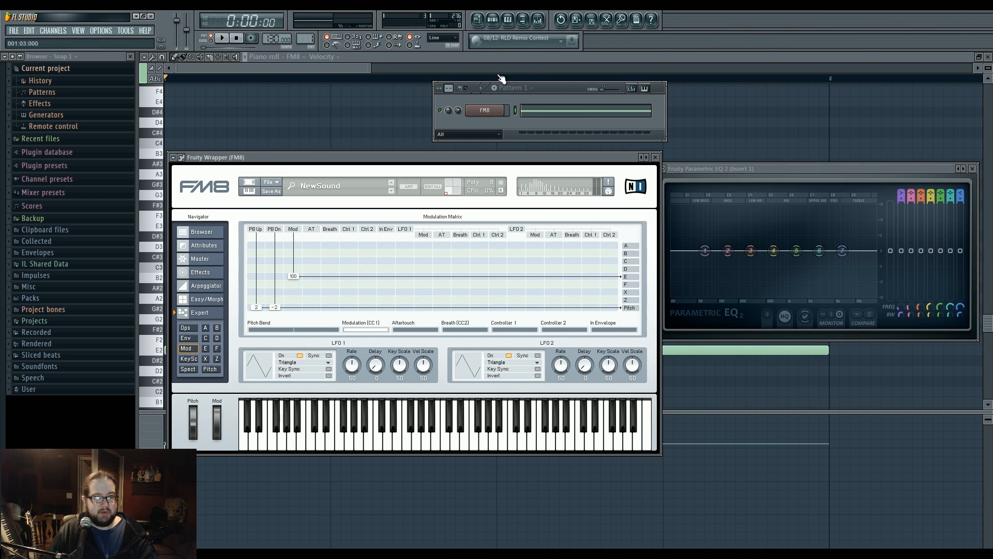
Show the playlist and create an automation clip on Track 1 for FM8's MIDI CC #1 (Modulation wheel) parameter.
left_click(478, 21)
left_click(492, 21)
left_click(482, 111)
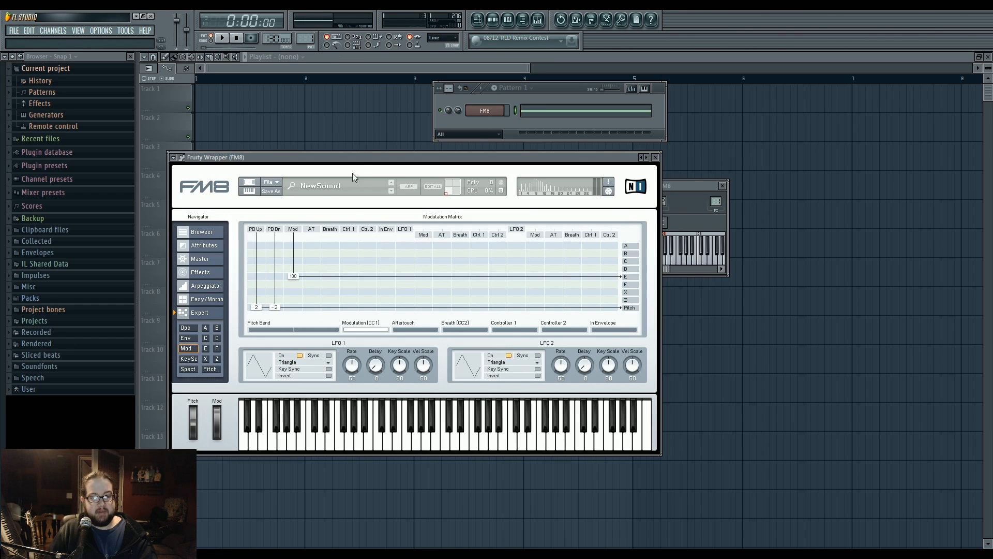
left_click_drag(346, 154, 443, 142)
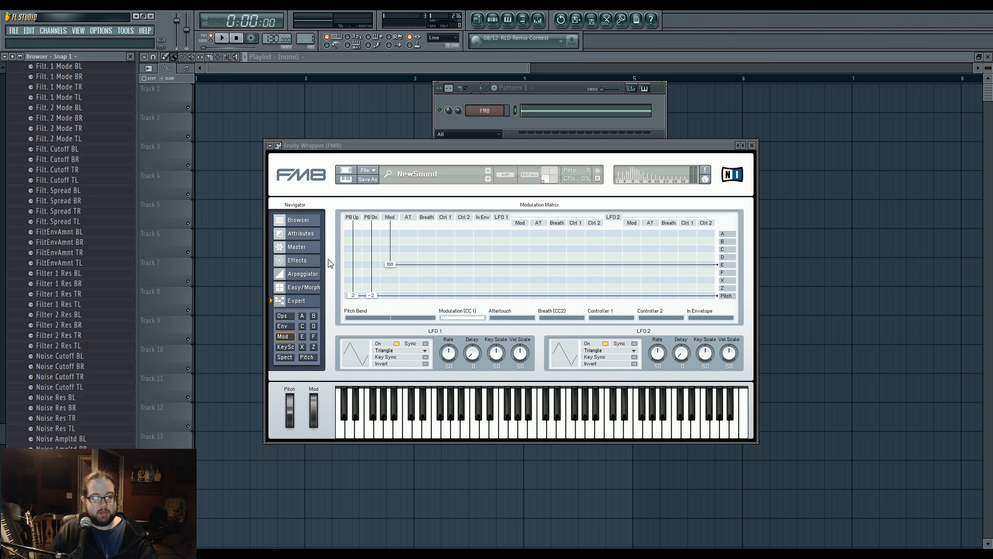
left_click_drag(4, 279, 1, 485)
scroll(80, 320, "down", 2)
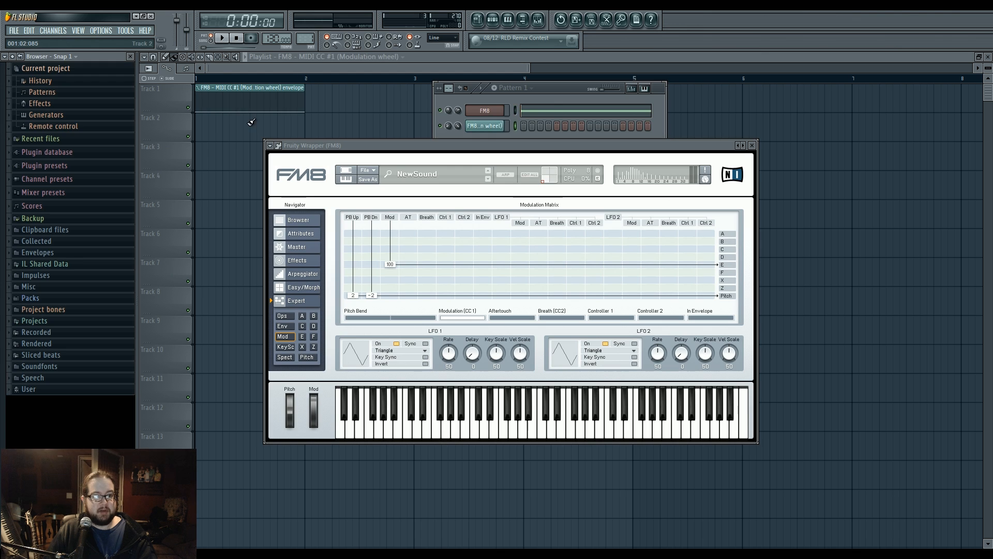
Shape the modulation wheel envelope into three triangular peaks followed by two sawtooth drops across bar 1.
left_click(225, 106)
right_click(209, 98)
right_click(222, 109)
right_click(237, 93)
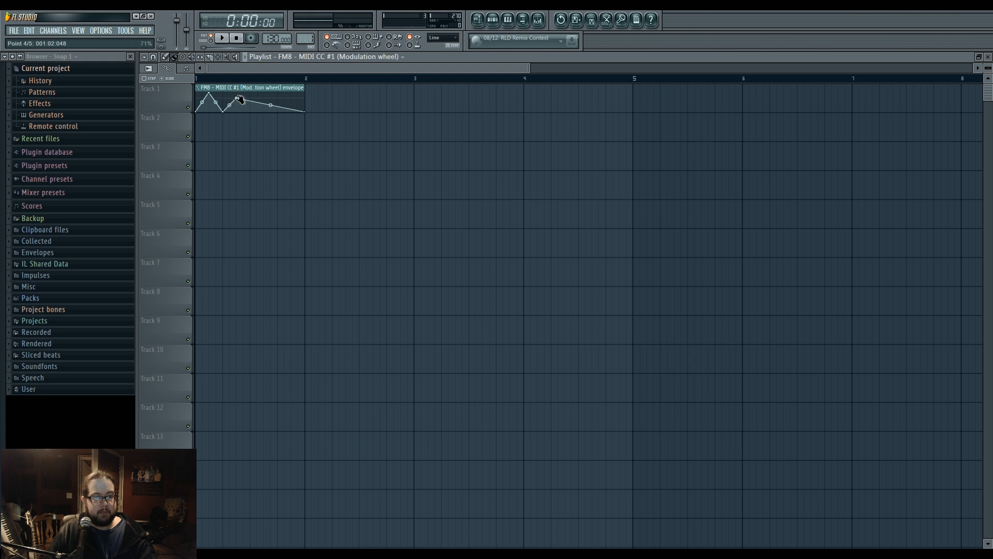
right_click(251, 111)
right_click(274, 93)
left_click_drag(272, 94, 264, 94)
right_click(278, 111)
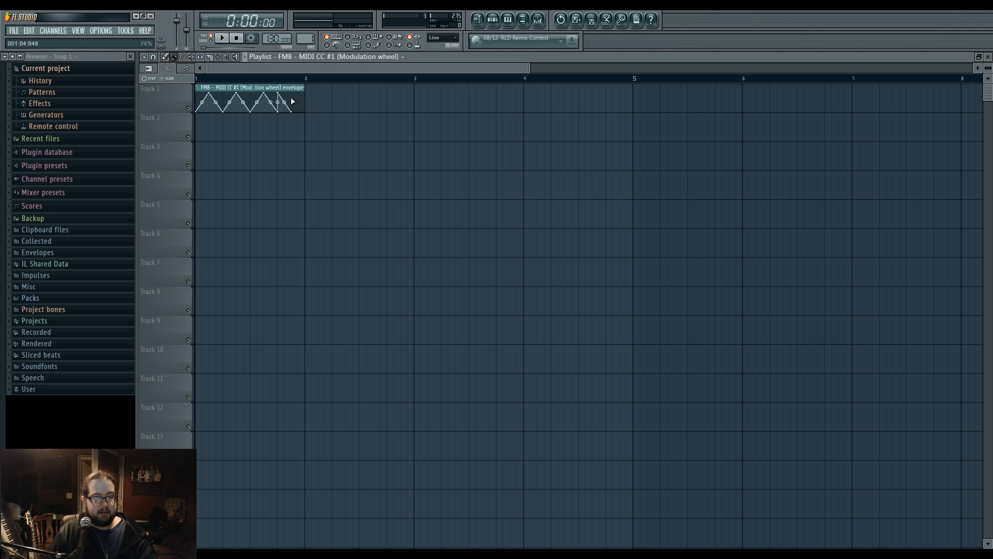
right_click(305, 111)
Place Pattern 1 at the start of Track 2 under the modulation wheel clip and play the playlist.
left_click(492, 19)
left_click(206, 122)
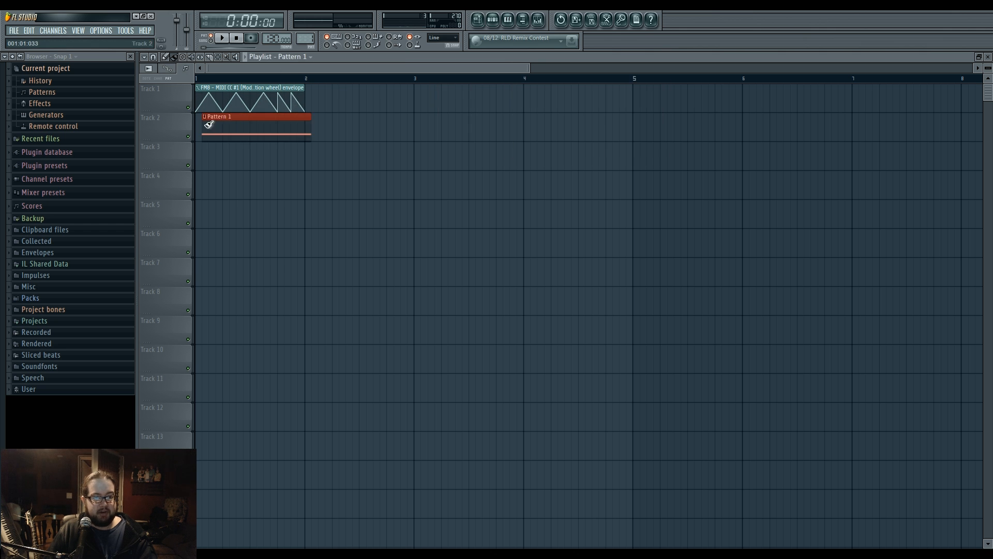
left_click(217, 40)
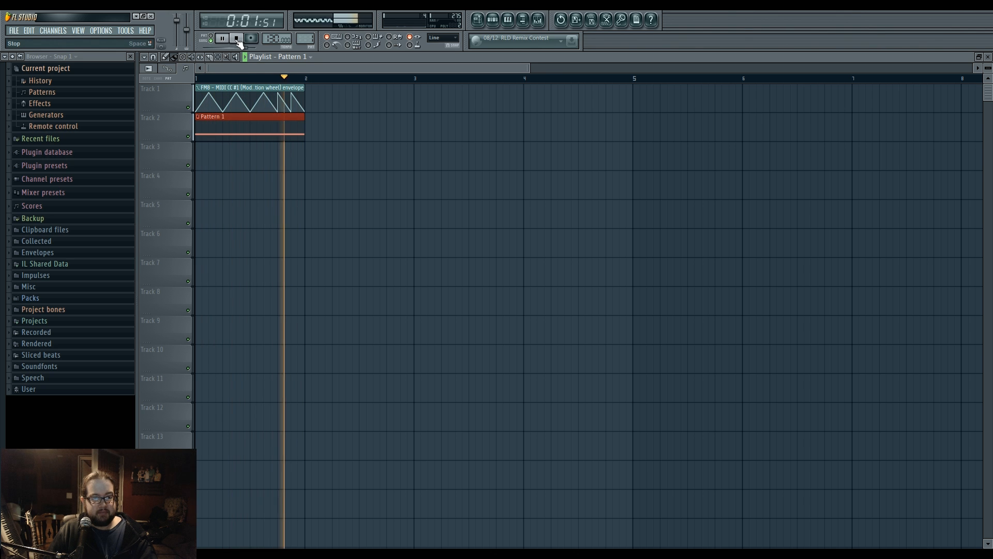
left_click(236, 39)
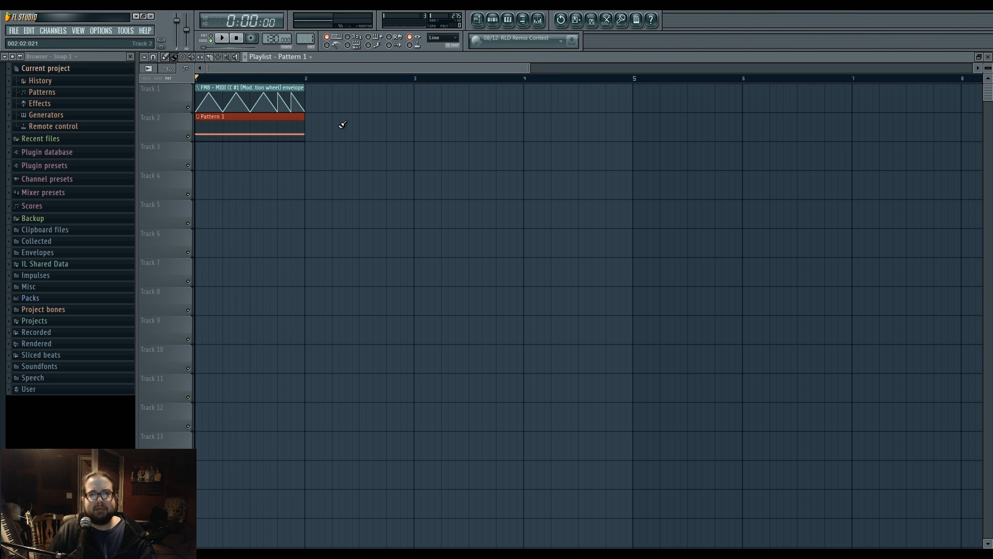
Reopen FM8 and compare its Easy/Morph page with the Expert modulation matrix.
left_click(492, 20)
left_click(484, 110)
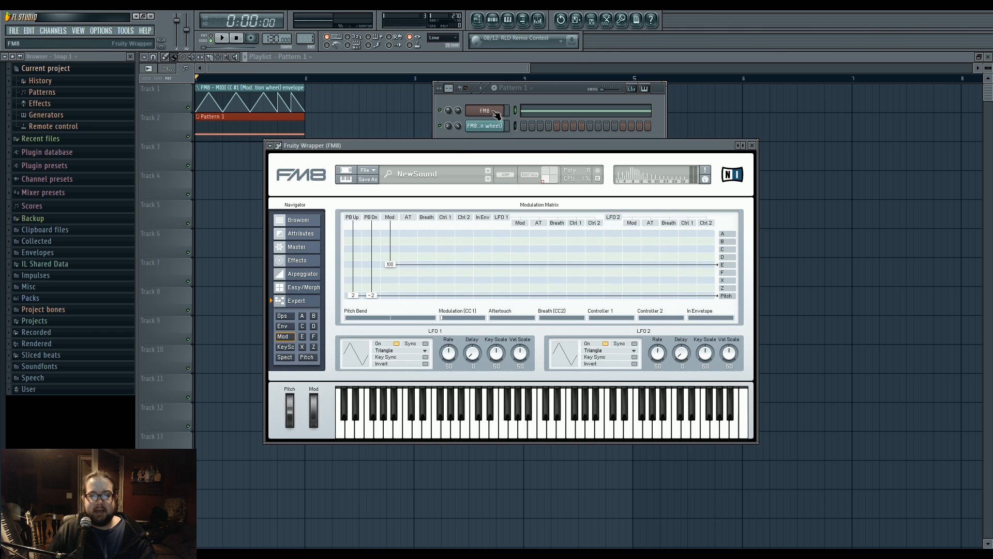
left_click_drag(451, 147, 429, 181)
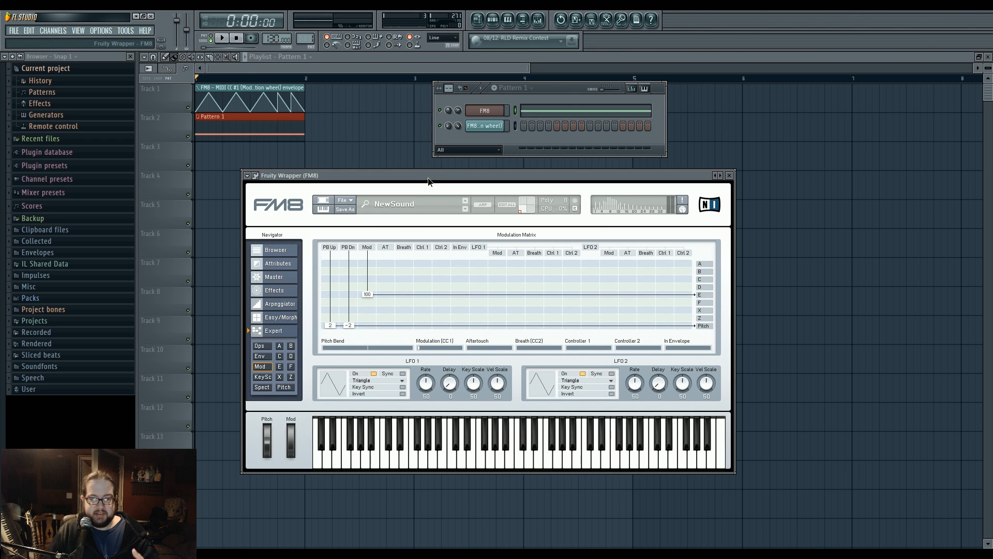
left_click(280, 319)
left_click(280, 331)
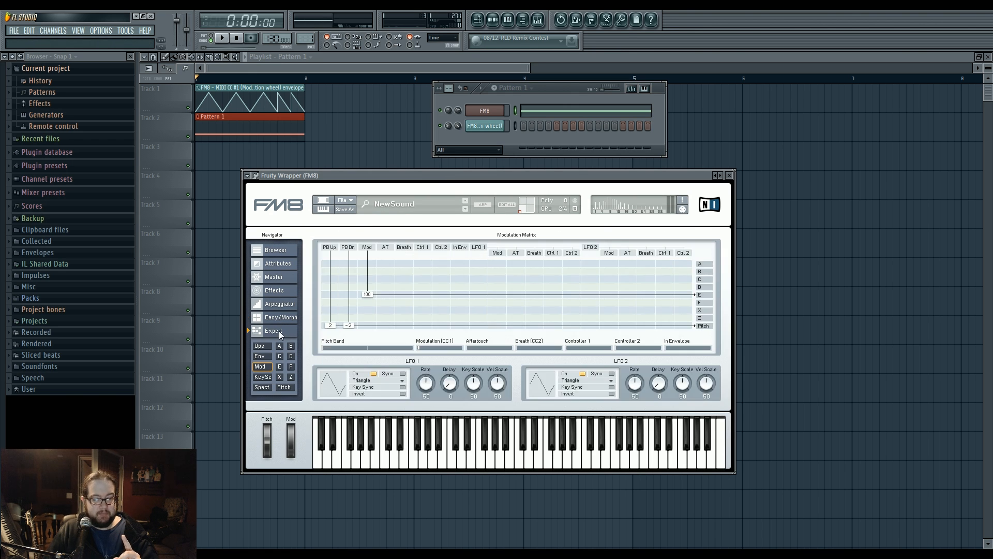
left_click(280, 320)
left_click(278, 329)
left_click(281, 319)
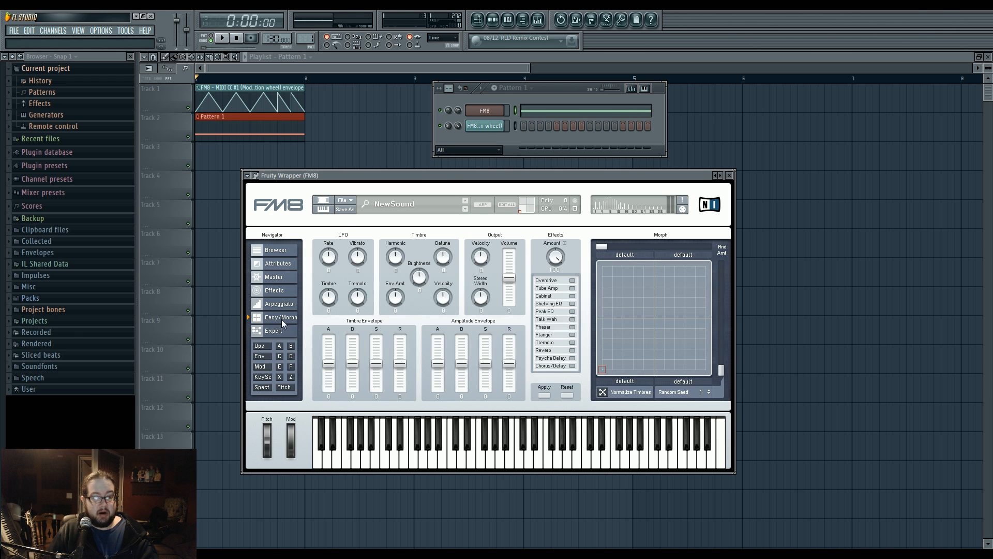
left_click(284, 331)
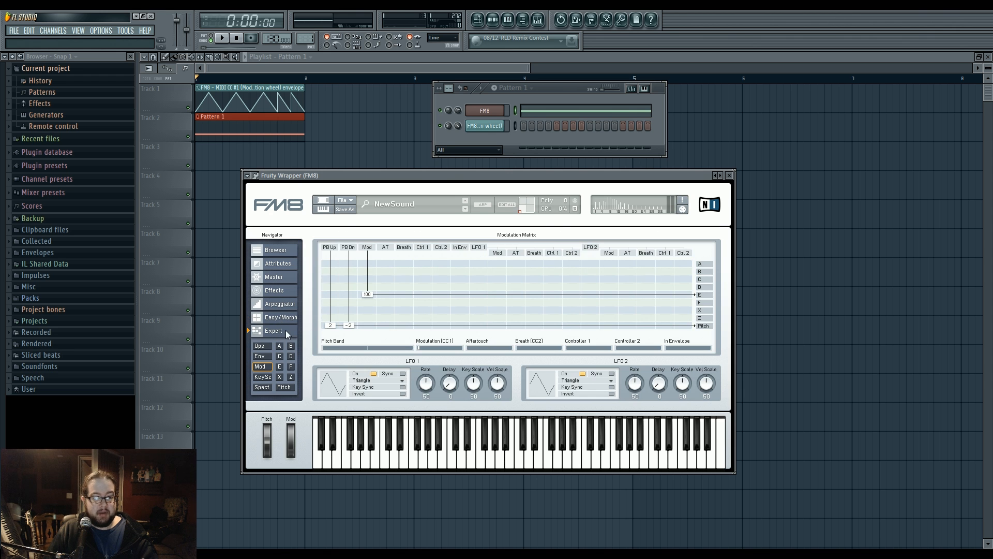
Create an automation clip for operator E's output level on Track 3 and delete the modulation wheel clip from Track 1.
left_click(279, 367)
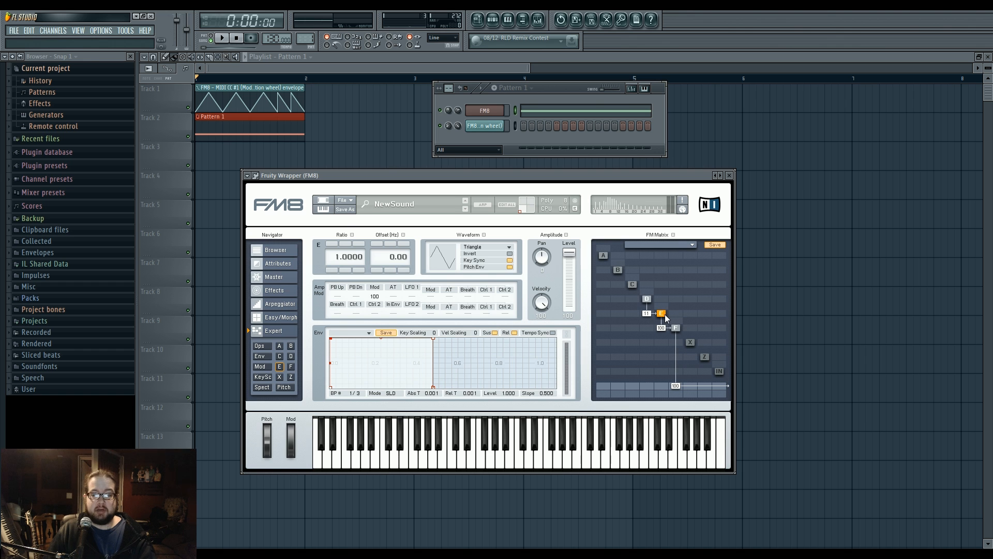
left_click_drag(570, 261, 573, 294)
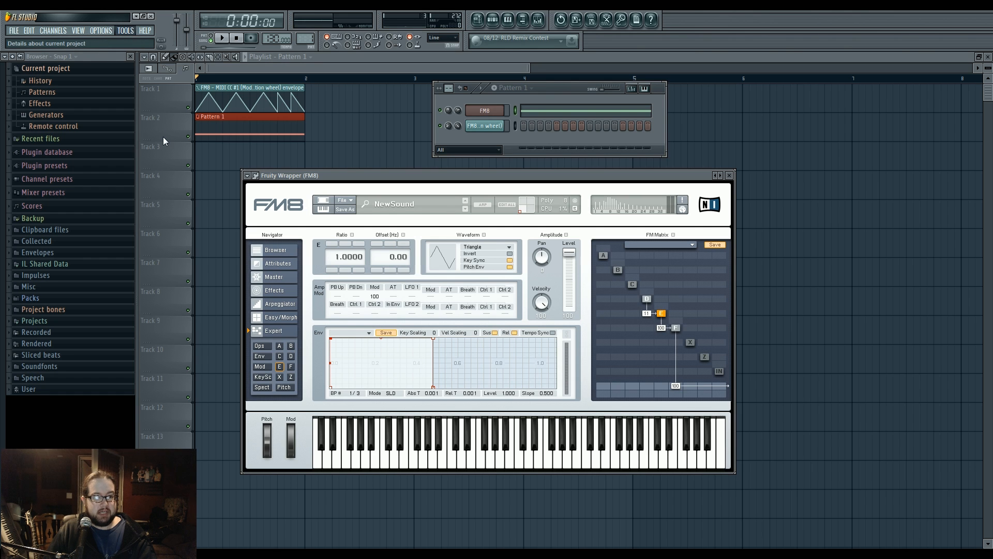
left_click(272, 178)
right_click(337, 105)
right_click(292, 102)
Shape the E Out Level BL envelope into two triangular peaks followed by sawtooth drops across bar 1.
right_click(211, 165)
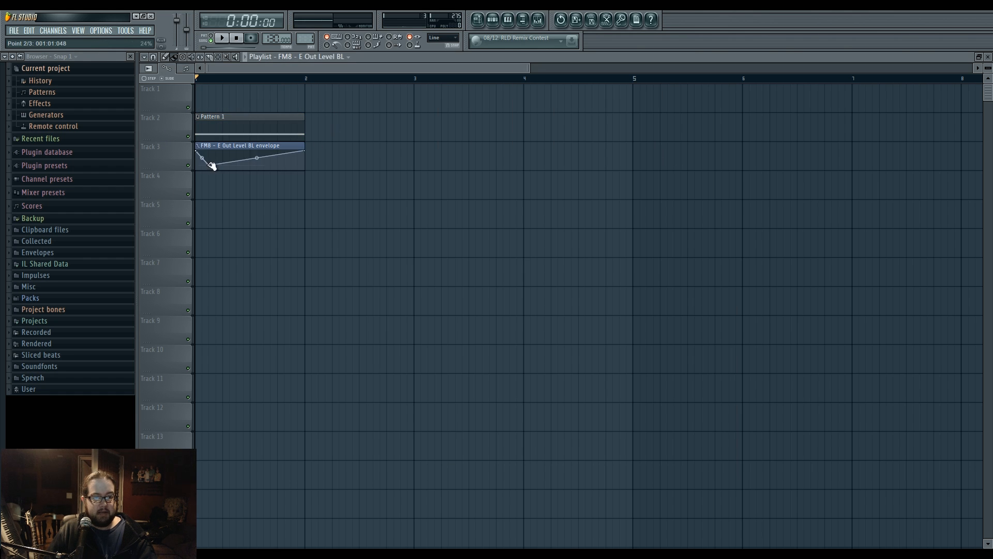
mouse_move(212, 165)
left_mouse_down()
mouse_move(197, 170)
mouse_move(209, 151)
mouse_move(232, 171)
mouse_move(224, 170)
left_mouse_up()
right_click(231, 163)
right_click(239, 157)
right_click(253, 164)
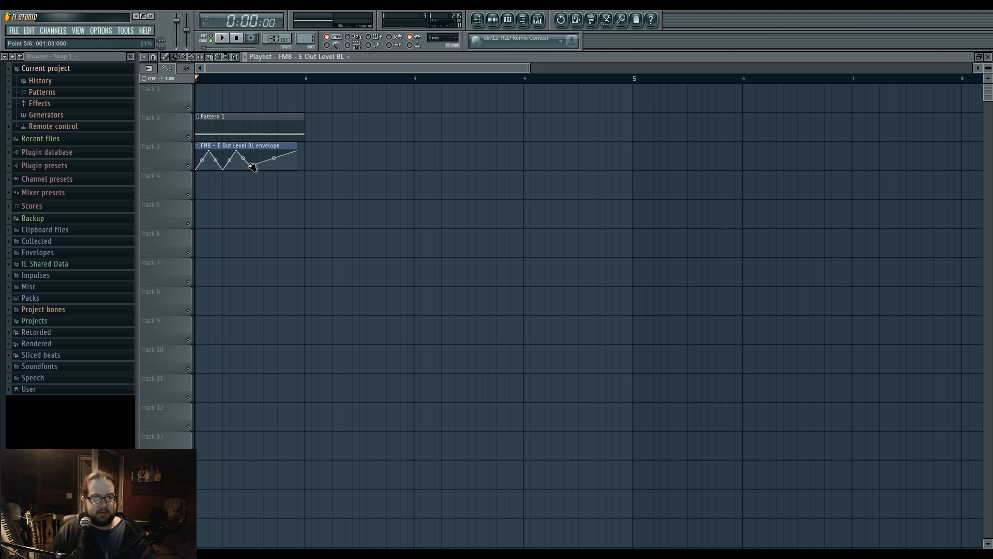
right_click(255, 160)
right_click(266, 172)
right_click(266, 168)
right_click(268, 156)
right_click(281, 168)
left_click_drag(296, 147, 306, 165)
right_click(282, 154)
Play the playlist with FM8 open to watch the automation move operator E's level, and stop playback.
key("space")
left_click(491, 20)
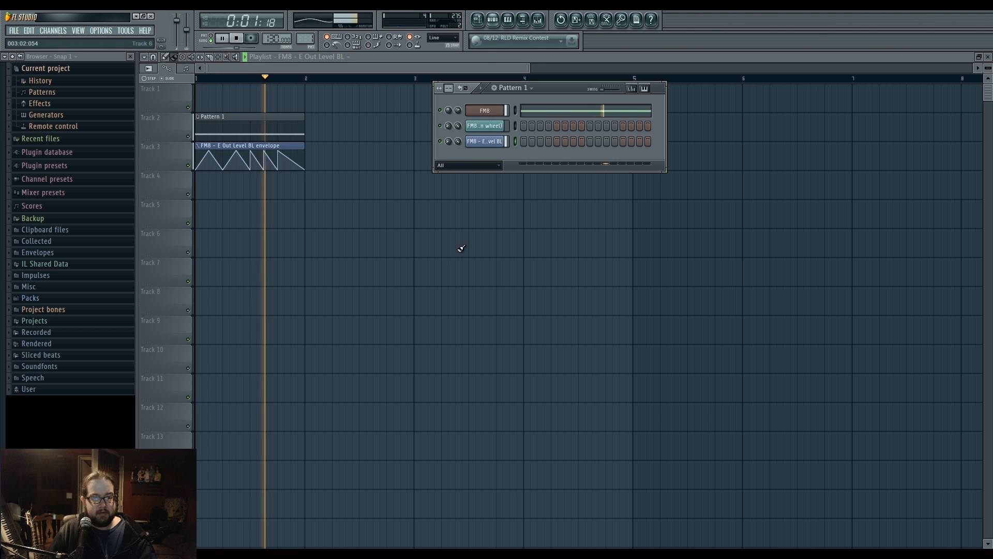
left_click(486, 110)
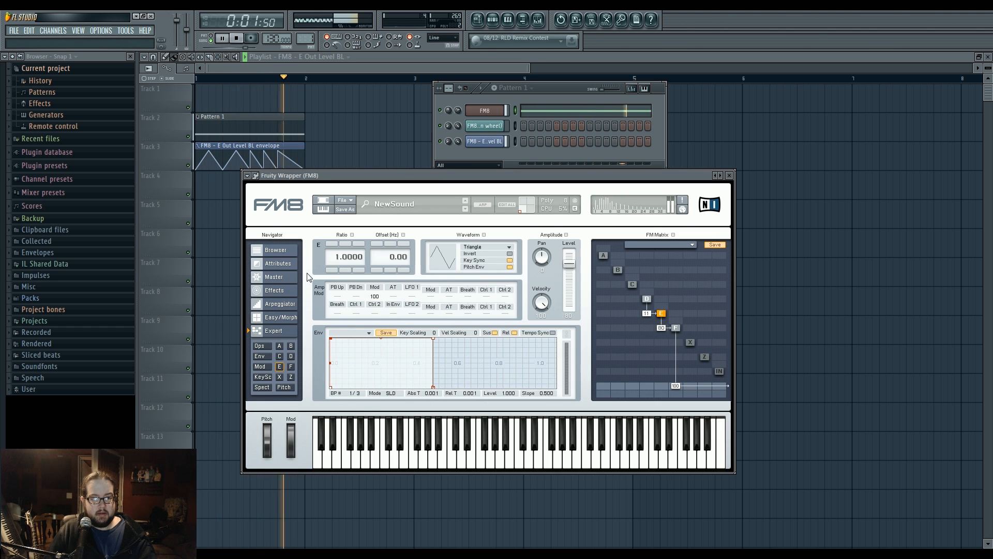
left_click(237, 39)
Place the FM8 modulation wheel clip in the playlist, trim it to a short fragment at the start of Track 1, and briefly play it.
left_click(255, 176)
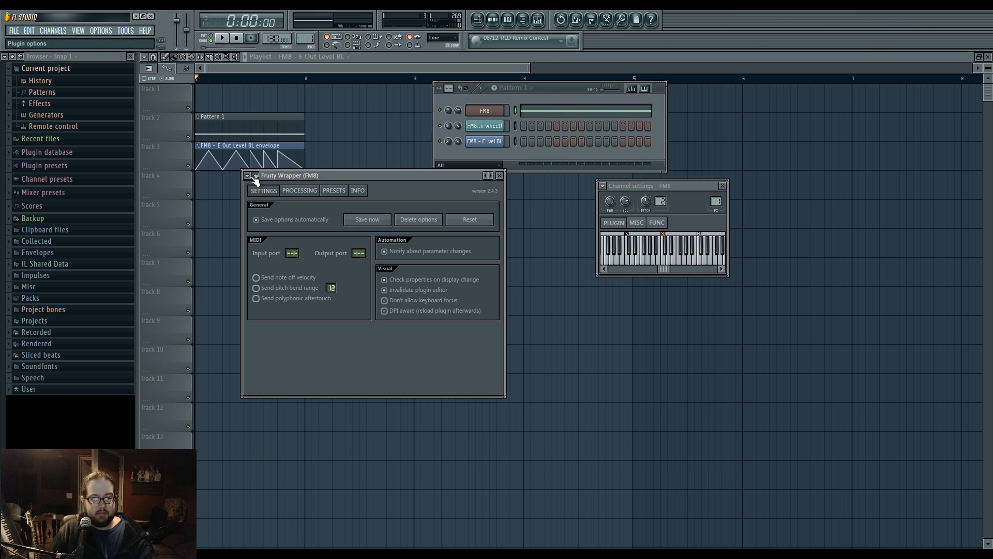
left_click(488, 127)
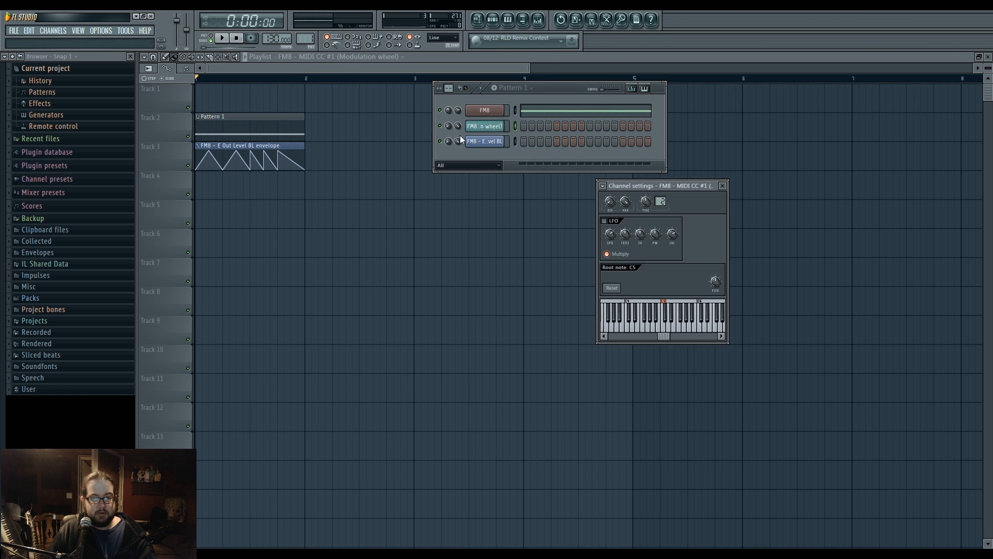
left_click_drag(350, 177, 248, 175)
left_click_drag(317, 177, 251, 190)
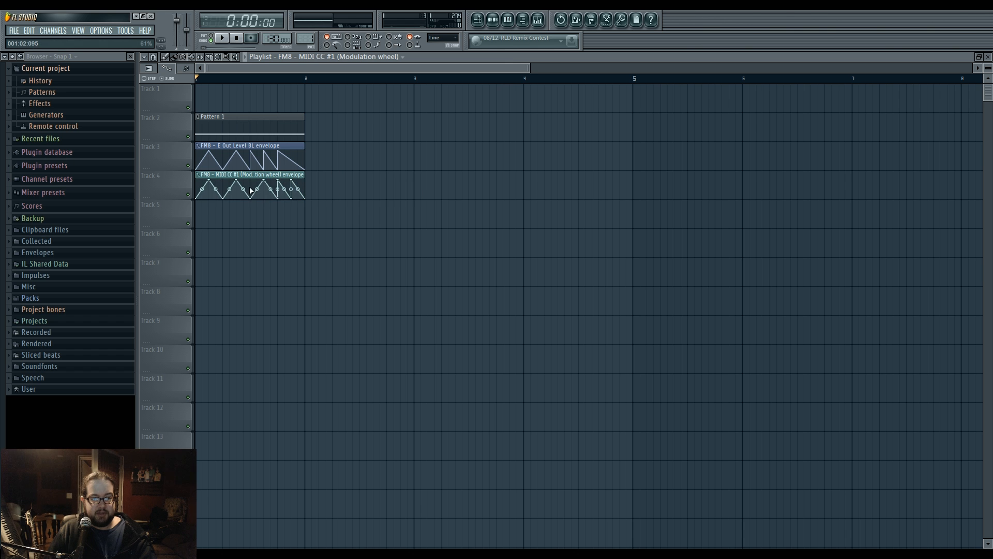
left_click_drag(195, 175, 215, 182)
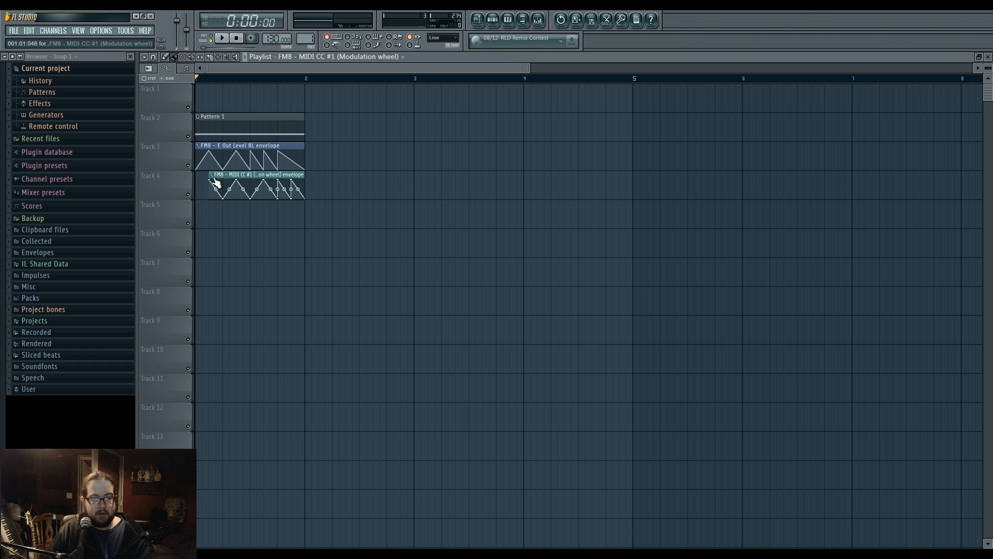
left_click_drag(300, 175, 184, 73)
key("space")
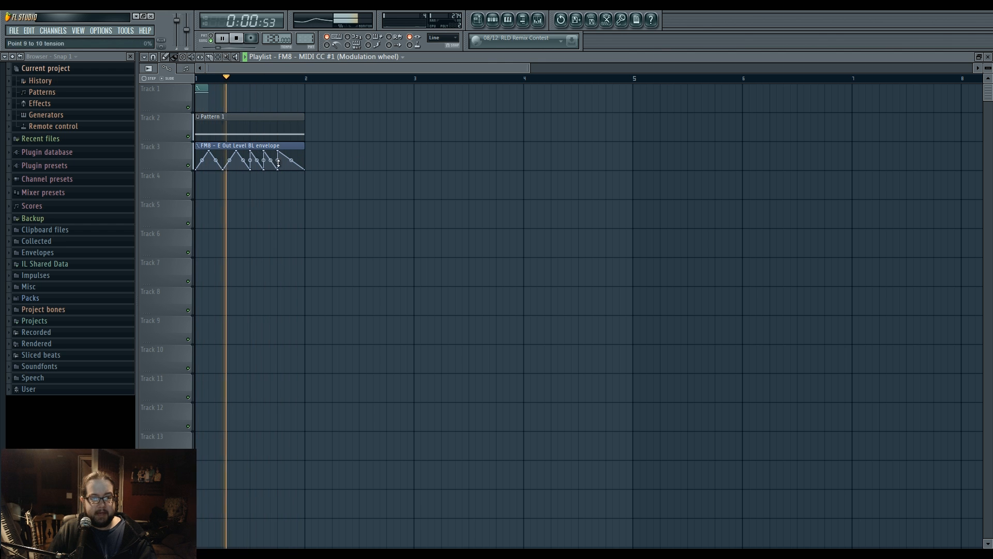
key("space")
Reopen FM8 from its channel and switch from the wrapper settings back to the synth editor.
left_click(492, 20)
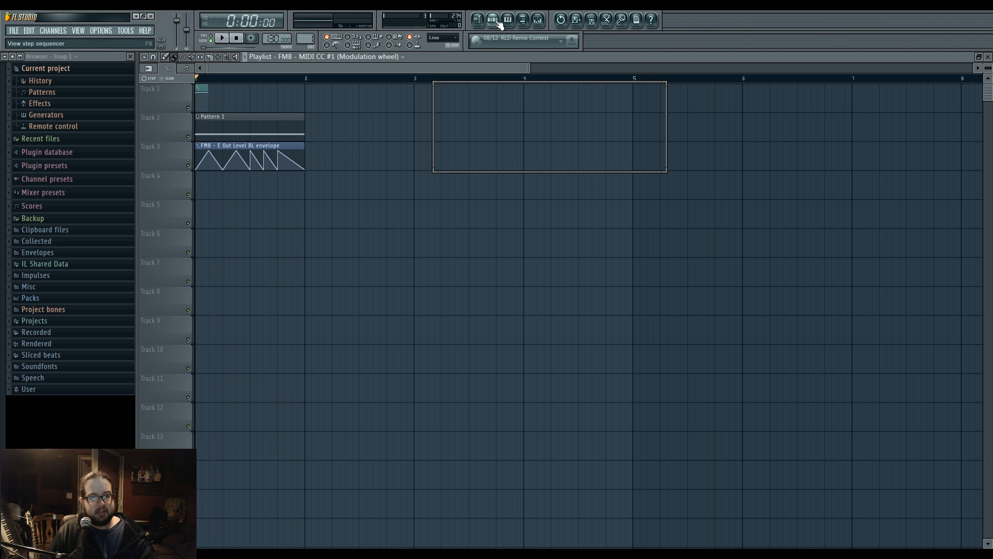
left_click(486, 110)
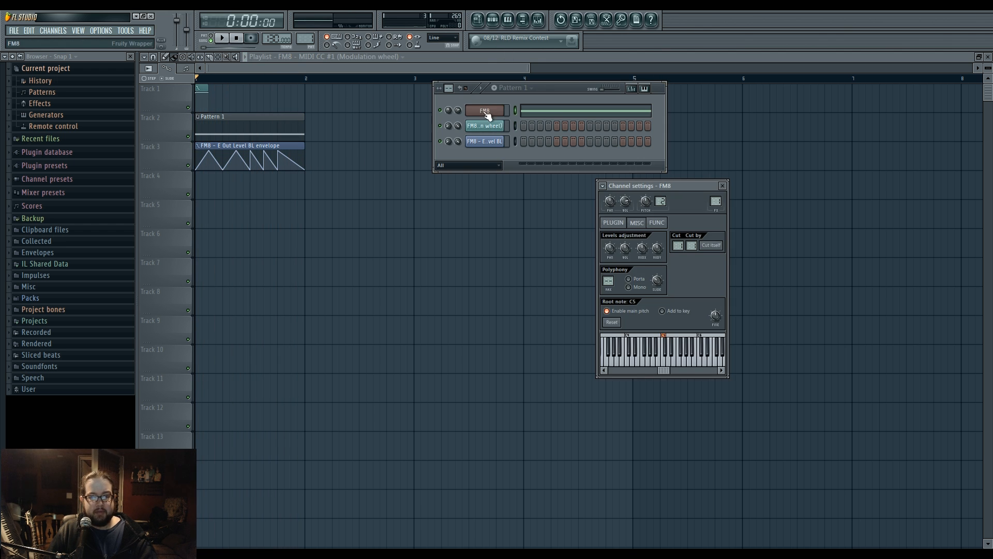
left_click(614, 223)
left_click(256, 176)
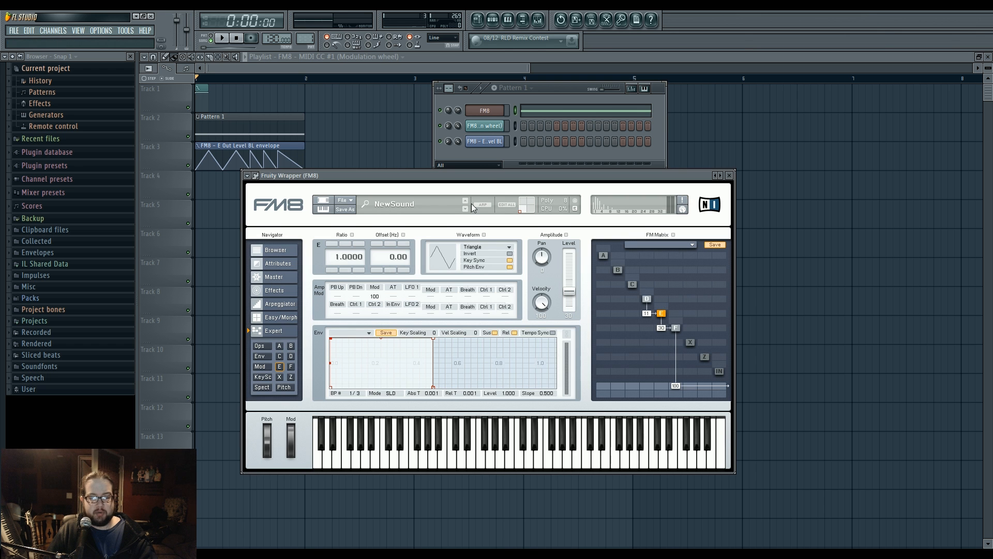
left_click_drag(476, 182, 458, 203)
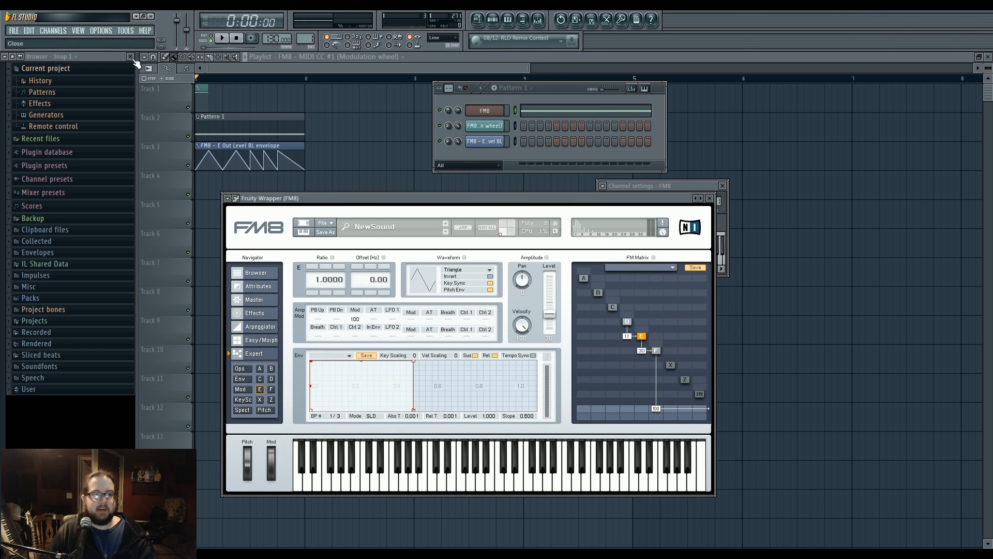
Add a Sytrus channel to the project and switch to Pattern 2.
left_click(193, 371)
left_click_drag(438, 172, 470, 171)
left_click(551, 100)
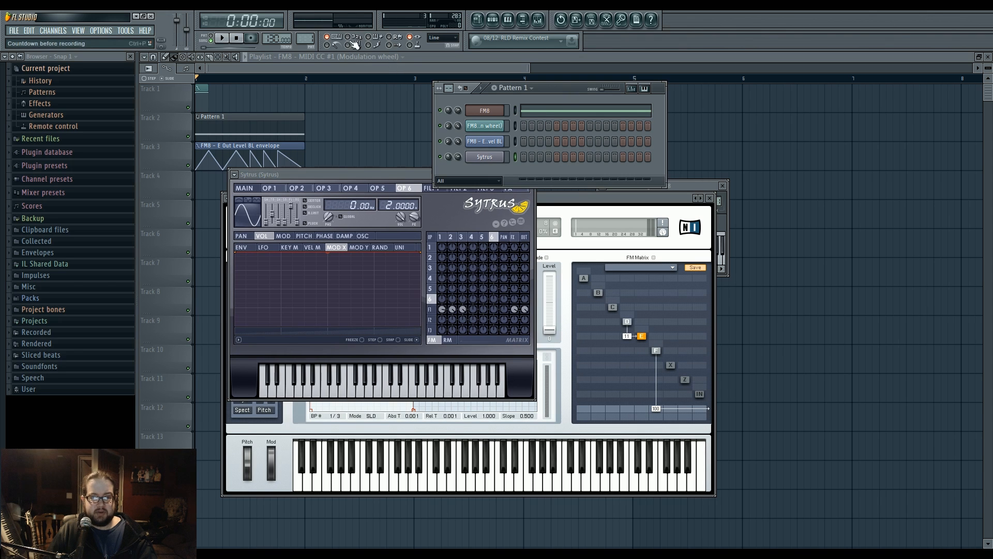
left_click_drag(305, 39, 305, 35)
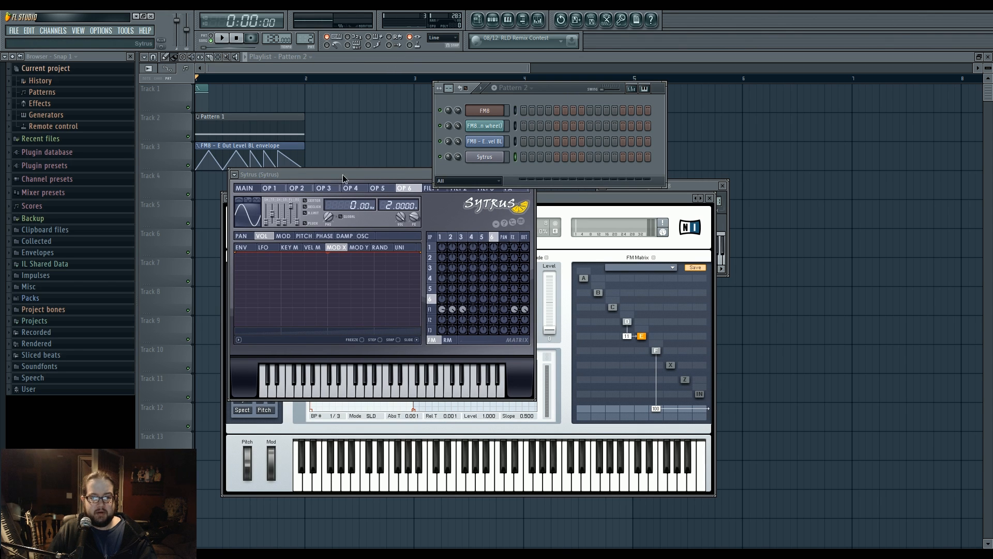
left_click_drag(342, 174, 347, 192)
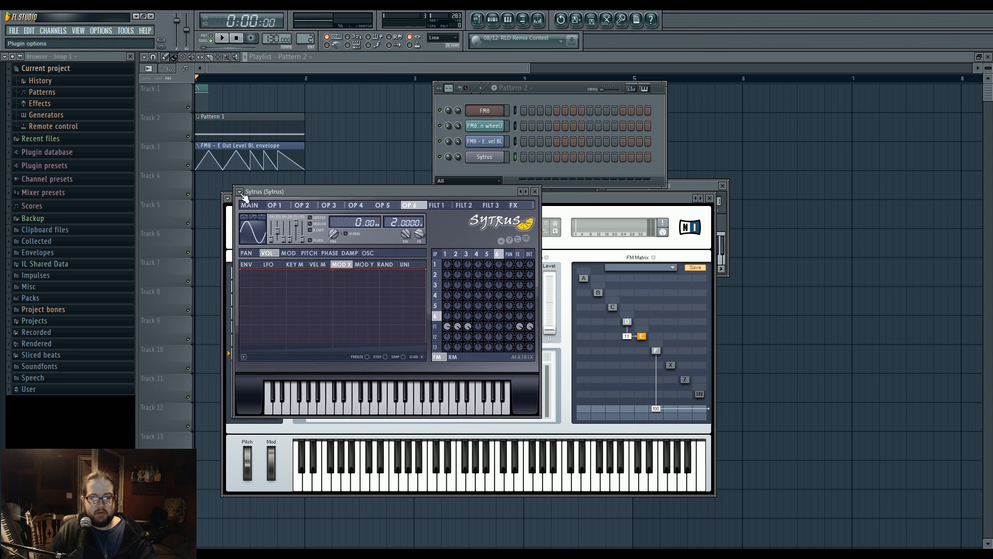
Load the Default preset in Sytrus and give operator 2 a triangular waveform.
left_click(356, 408)
left_click(452, 254)
left_click(462, 255)
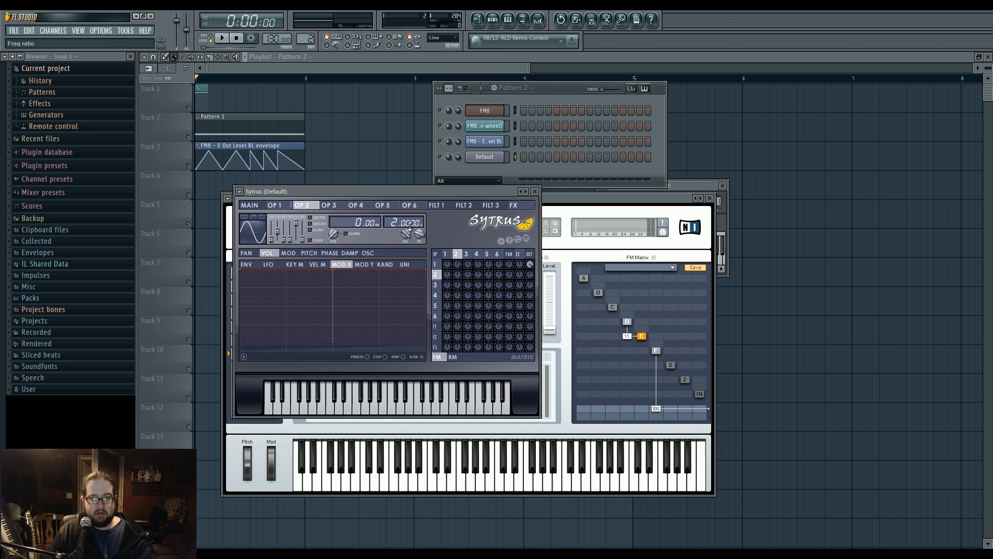
left_click(448, 254)
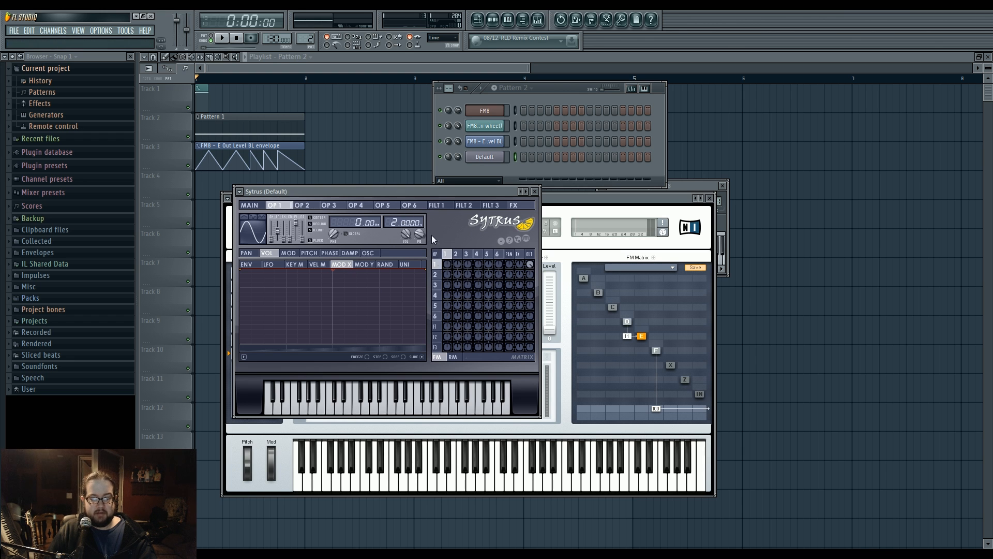
left_click(456, 254)
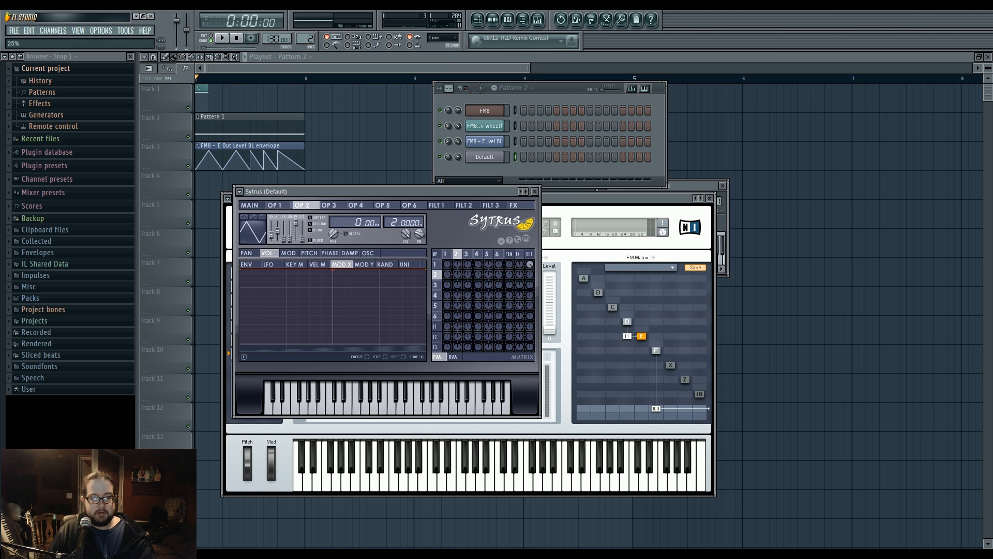
Give operator 3 a triangular waveform and set up FM from operator 2 into operator 1 and from operator 3 into operator 2.
left_click(466, 254)
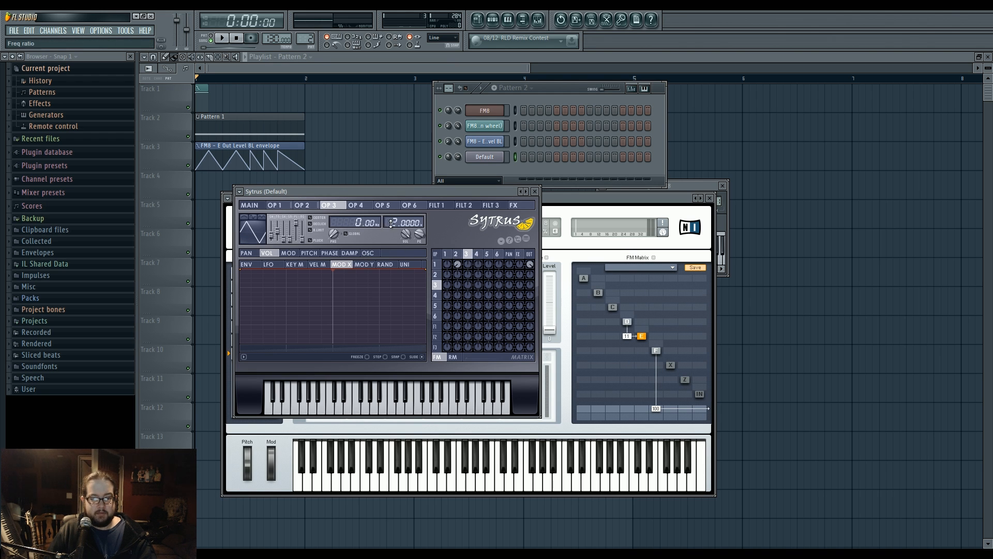
left_click_drag(467, 265, 467, 272)
Lower the start of operator 2's Mod X volume curve to form a rising ramp, and return to Sytrus's main page.
left_click(457, 255)
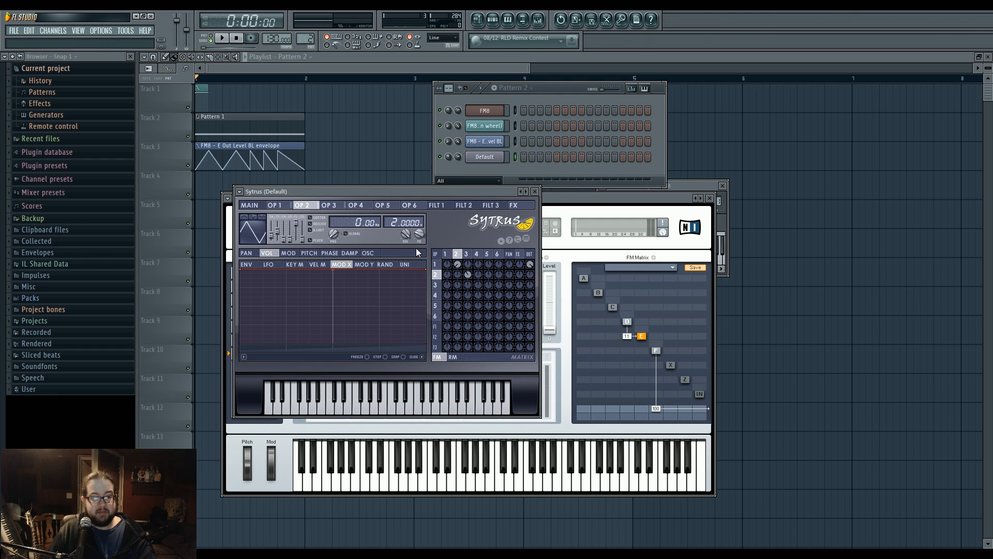
left_click(258, 273)
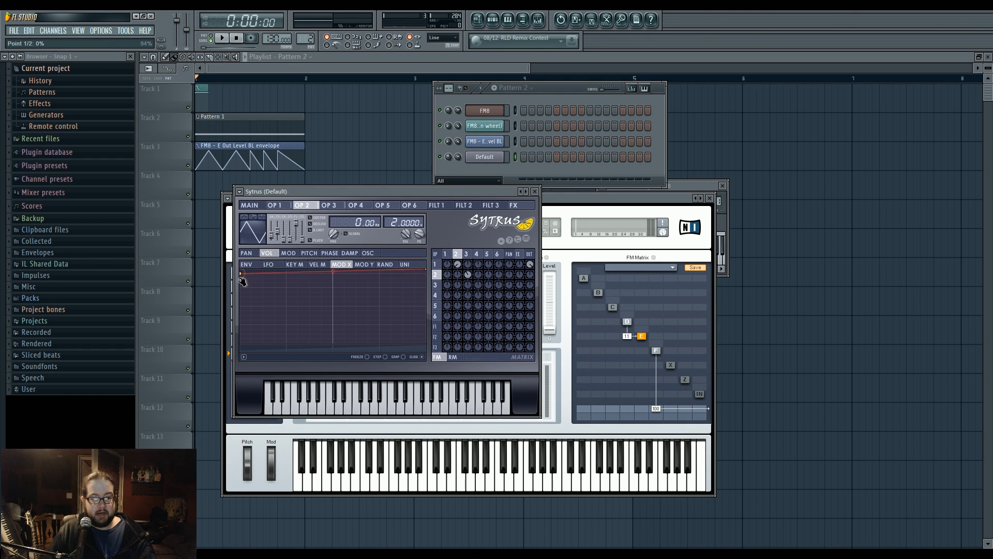
left_click(250, 205)
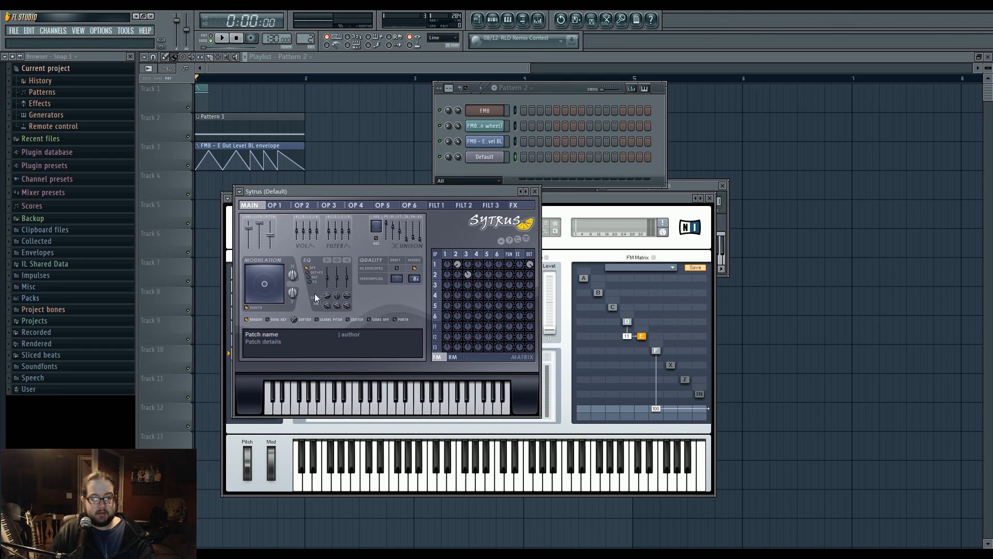
Audition low keys in the Sytrus channel's piano roll and add a one-bar E1 note at bar 1 of Pattern 2.
right_click(494, 159)
left_click(510, 165)
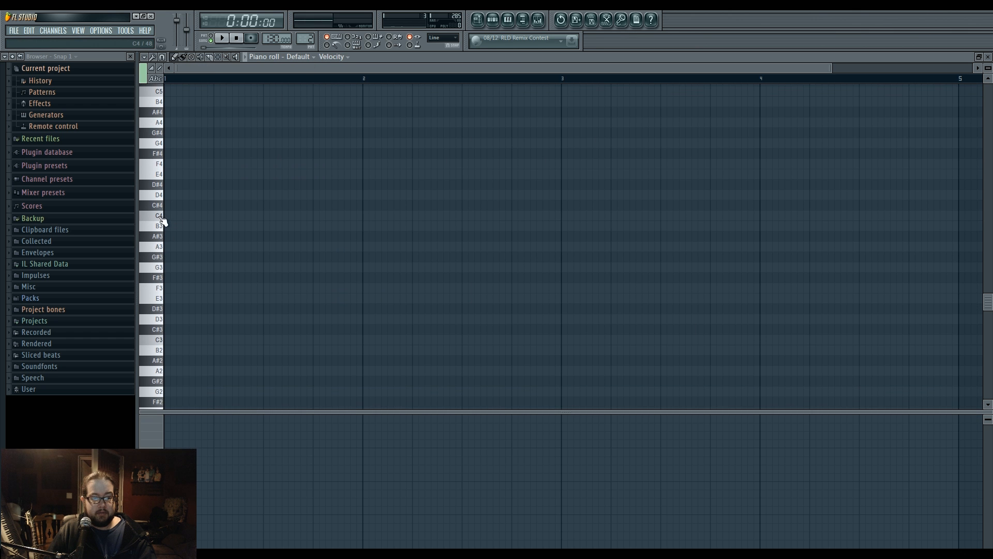
left_click(160, 217)
scroll(162, 266, "down", 5)
left_click(158, 284)
scroll(157, 287, "down", 2)
left_click(158, 289)
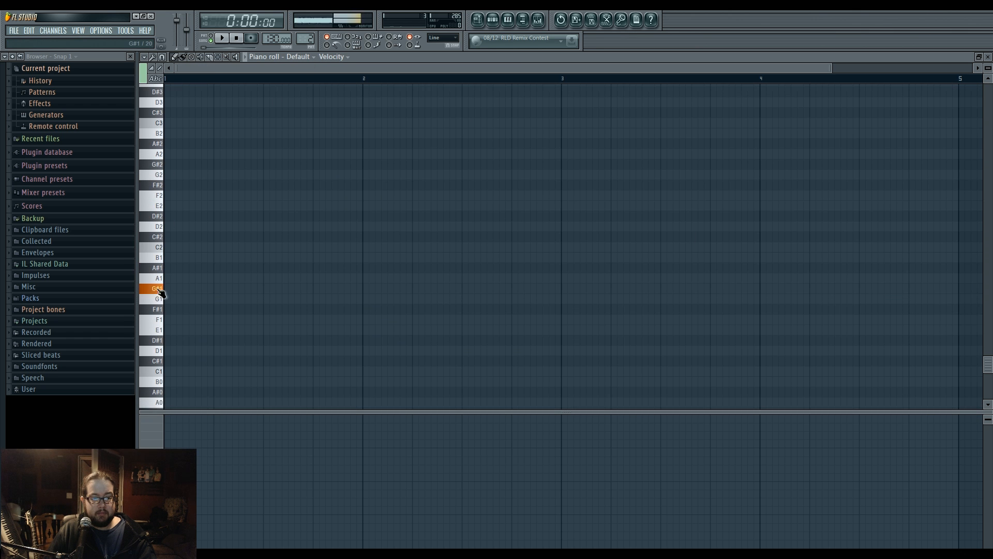
left_click(169, 330)
Play Pattern 2 with Sytrus open while sweeping the Modulation X control, and stop playback.
left_click(492, 20)
left_click(487, 158)
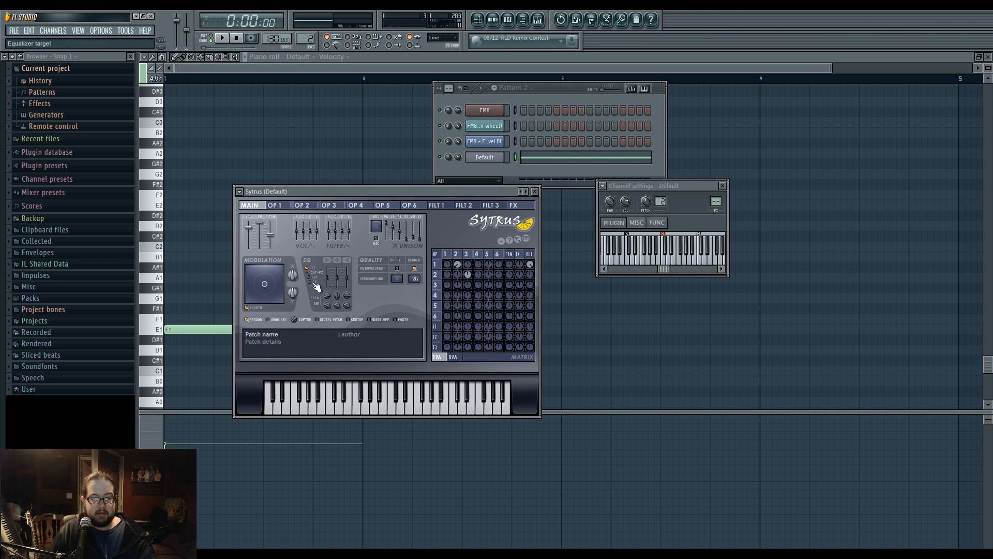
left_click(222, 38)
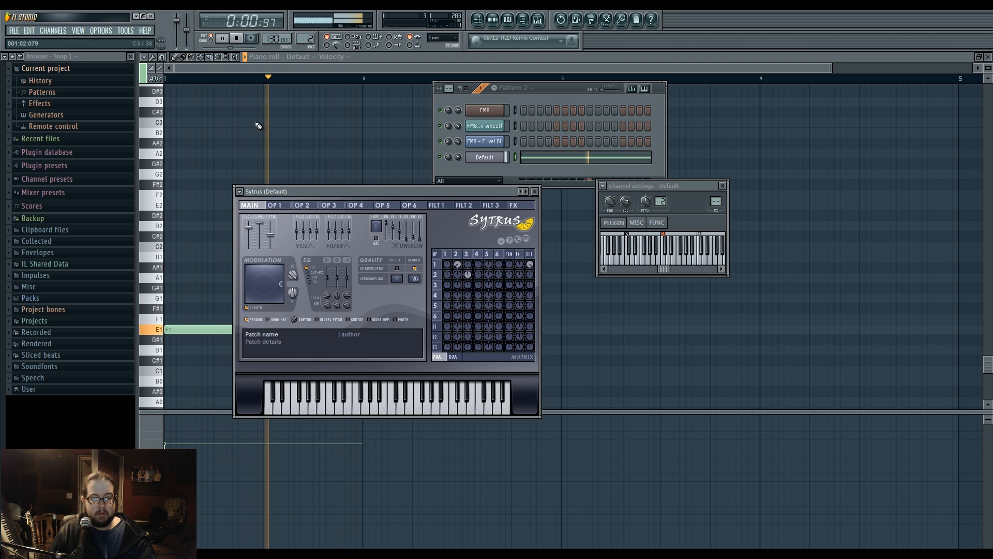
key("space")
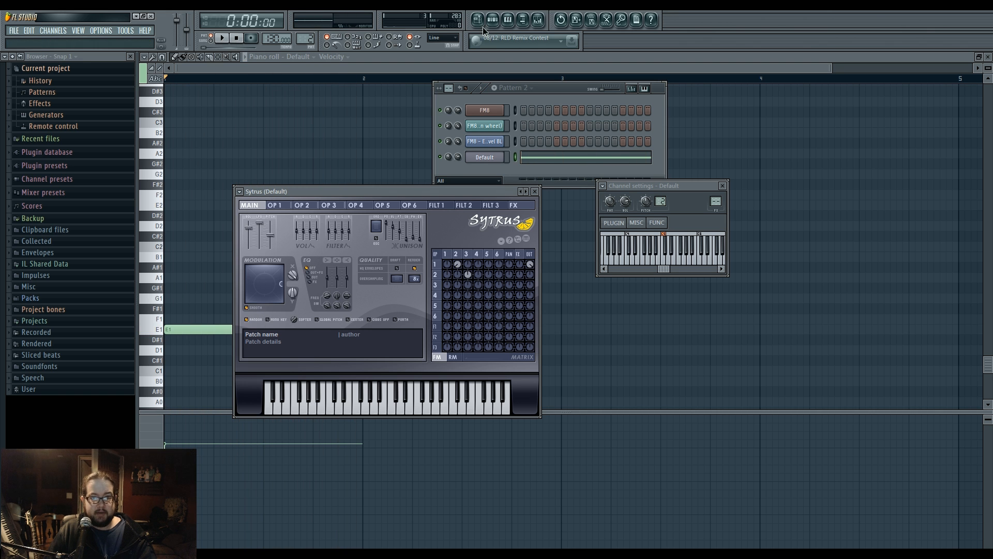
Place Pattern 2 at bar 3 on Track 3 of the playlist and select bar 3 as the loop range.
left_click(478, 20)
left_click(496, 21)
left_click(407, 149)
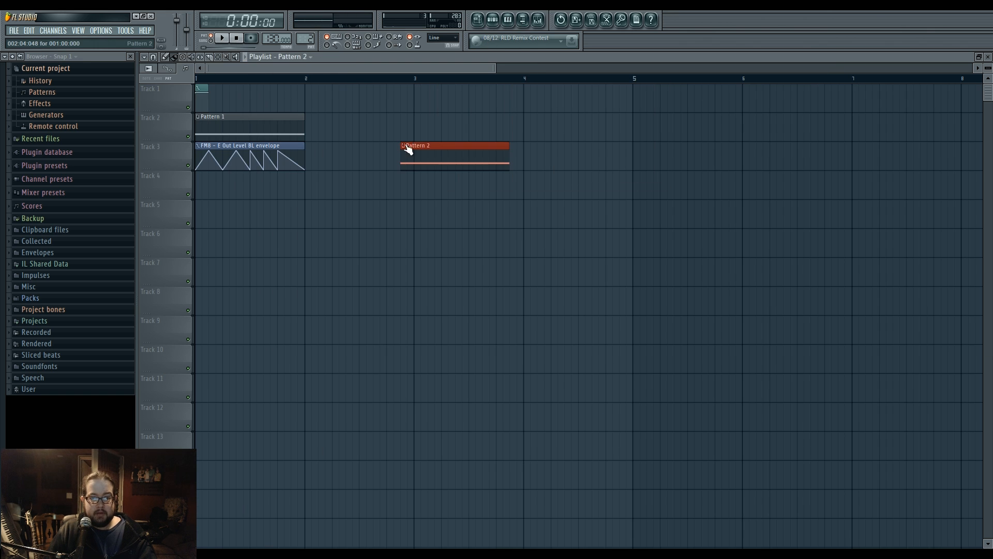
left_click_drag(423, 149, 435, 147)
left_click_drag(420, 83, 507, 84)
left_click_drag(419, 83, 527, 89)
Reopen Sytrus and create an automation clip for its Modulation X knob at bar 3 on Track 1.
left_click(496, 25)
left_click(498, 159)
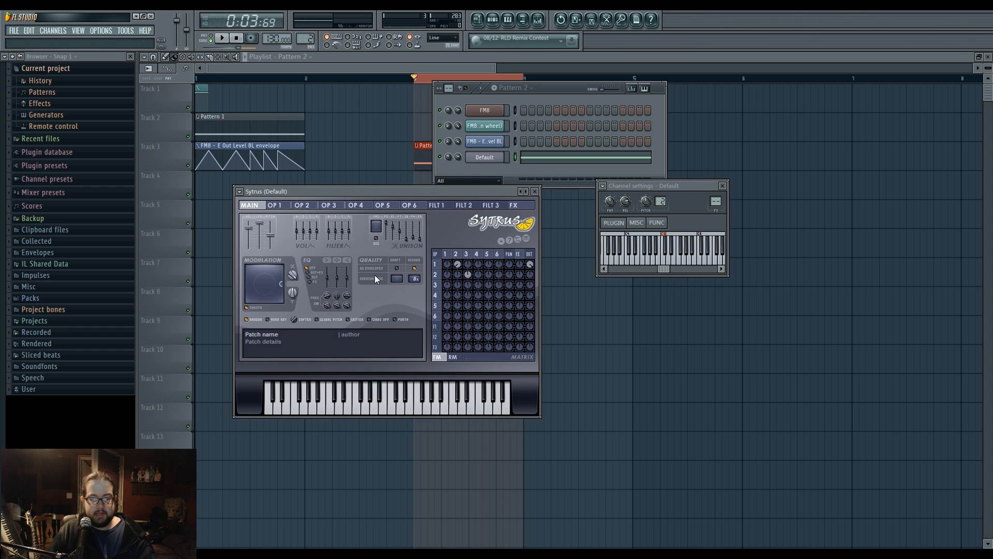
right_click(300, 278)
left_click(368, 341)
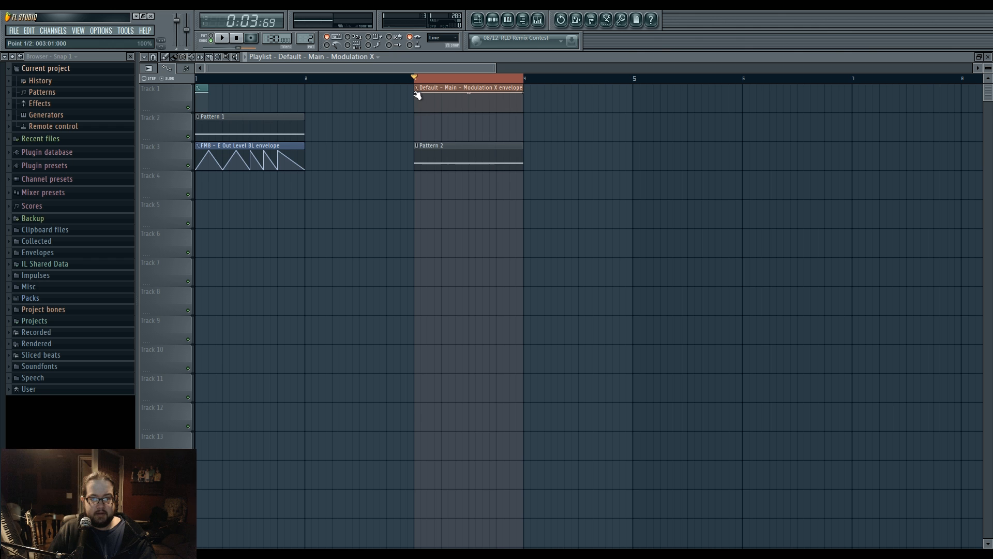
Shape the Modulation X envelope into a triangular peak, sawtooth drops and a final dip that rises again, filling bar 3.
left_click_drag(414, 92, 415, 115)
right_click(428, 96)
right_click(442, 107)
right_click(448, 97)
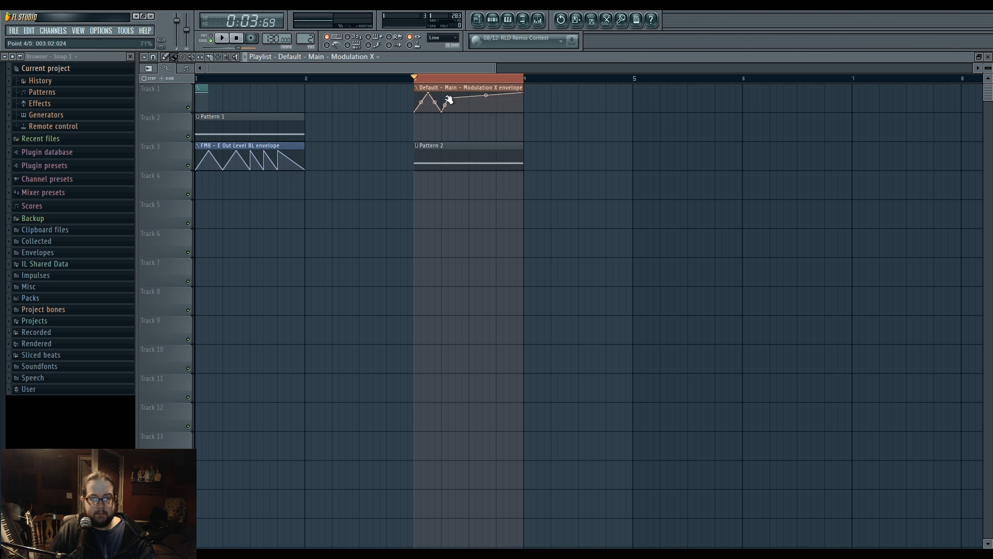
right_click(456, 106)
right_click(460, 97)
right_click(470, 101)
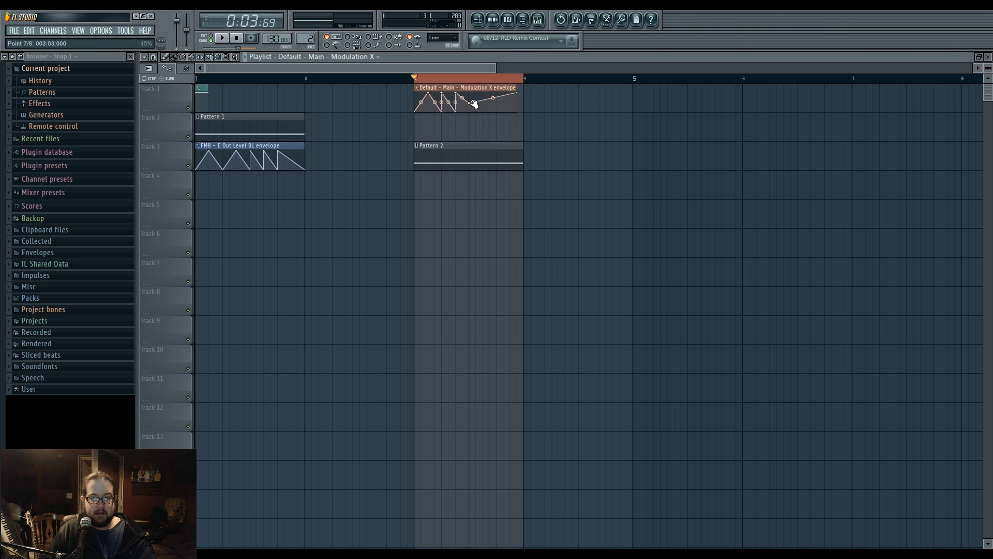
right_click(470, 96)
right_click(495, 110)
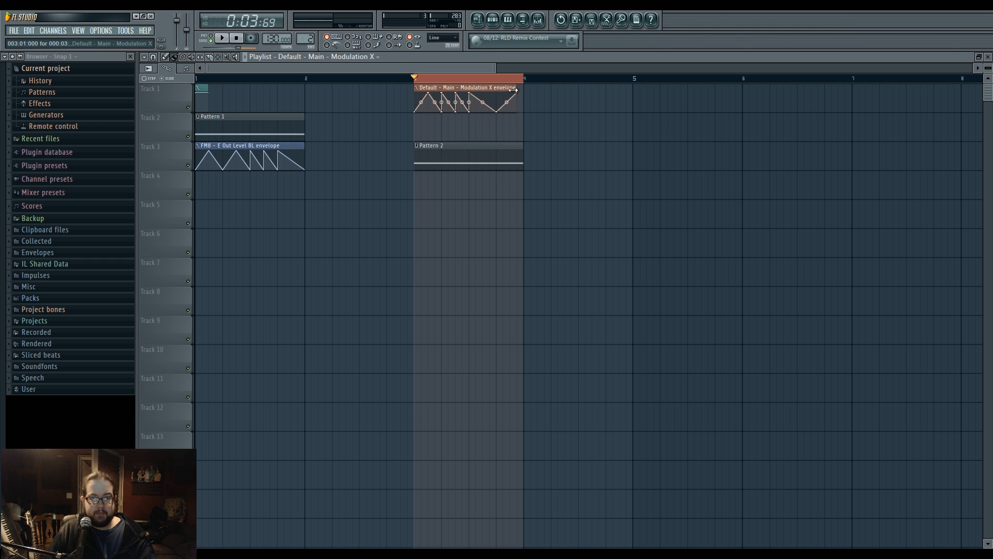
left_click_drag(516, 93, 518, 92)
Play the looped bar 3 repeatedly to hear the Modulation X automation, reopening Sytrus between playbacks.
key("space")
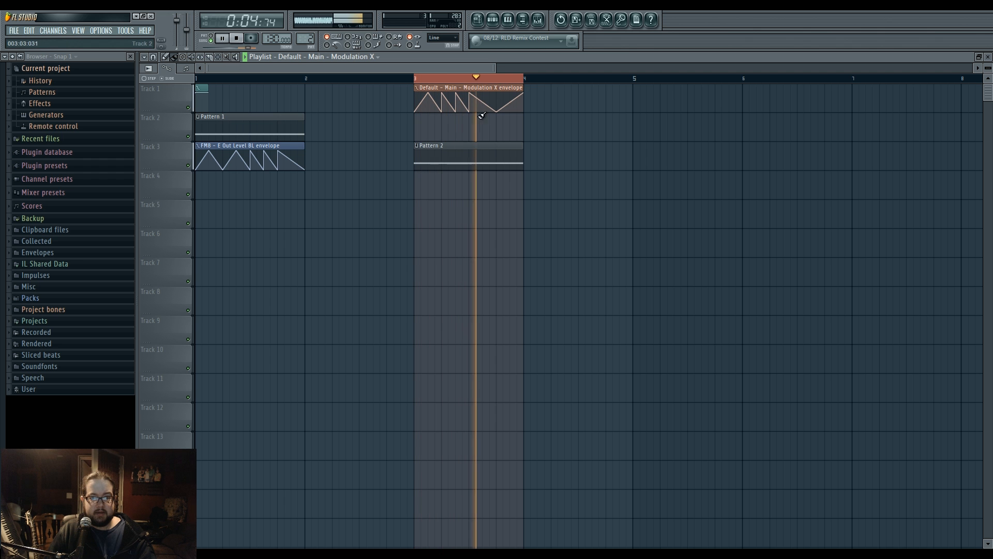
key("space")
left_click(501, 21)
left_click(485, 157)
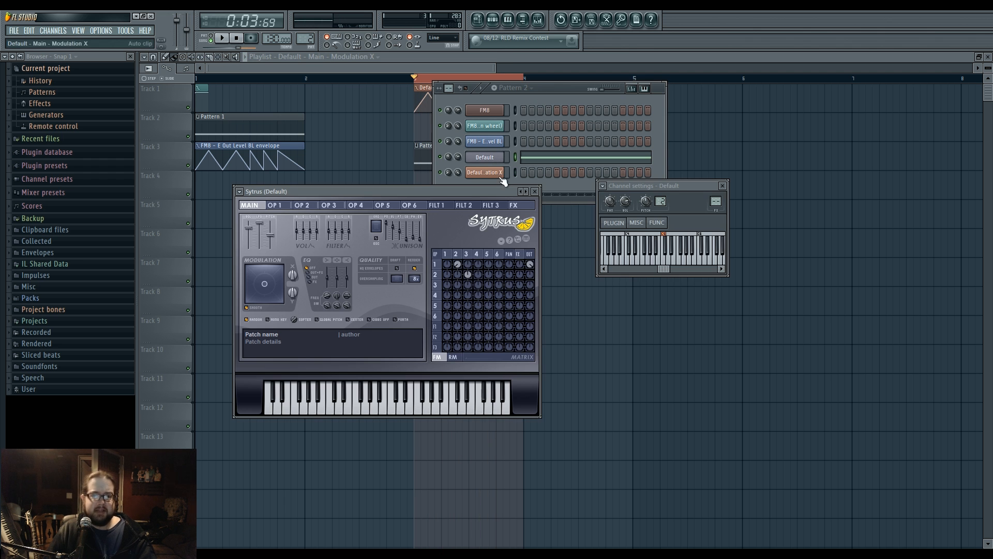
key("space")
left_click(593, 316)
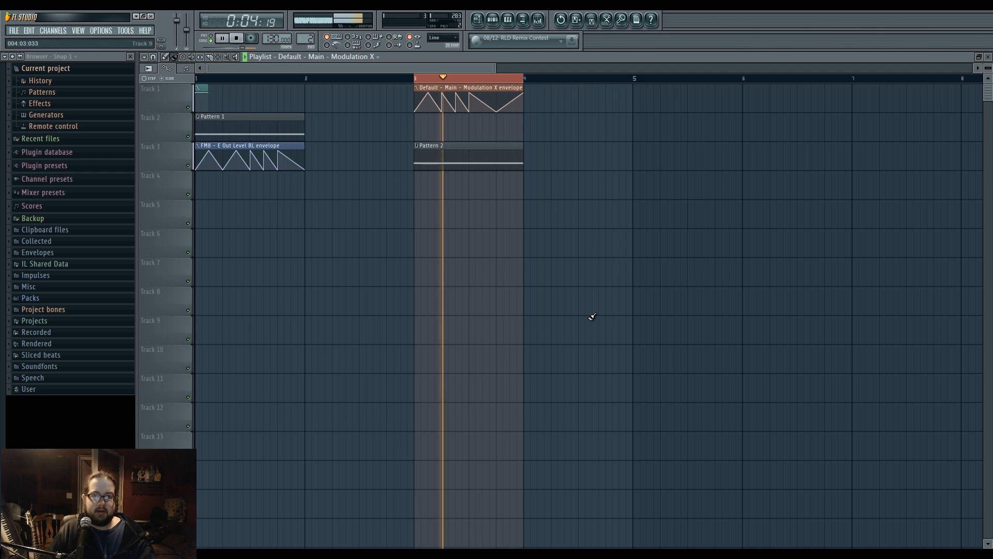
key("space")
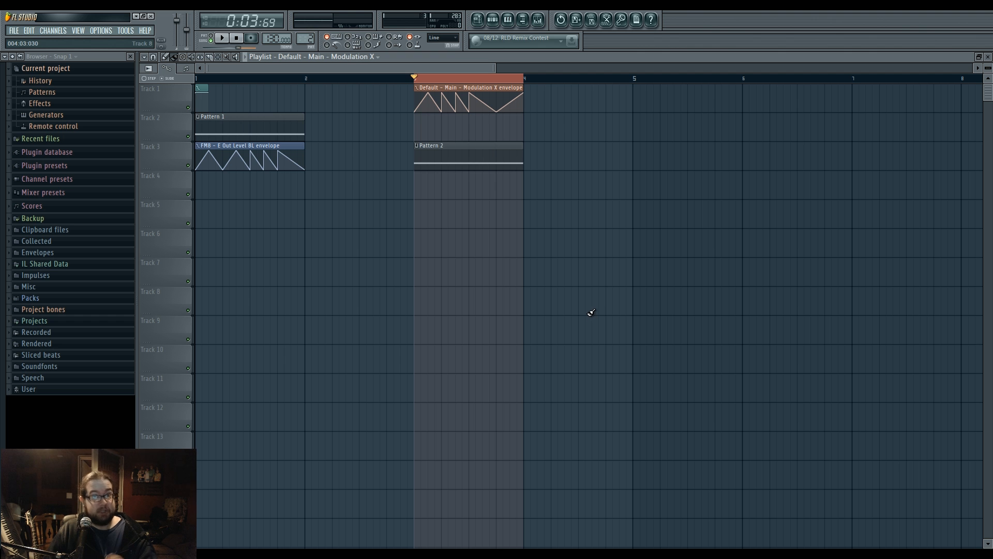
key("space")
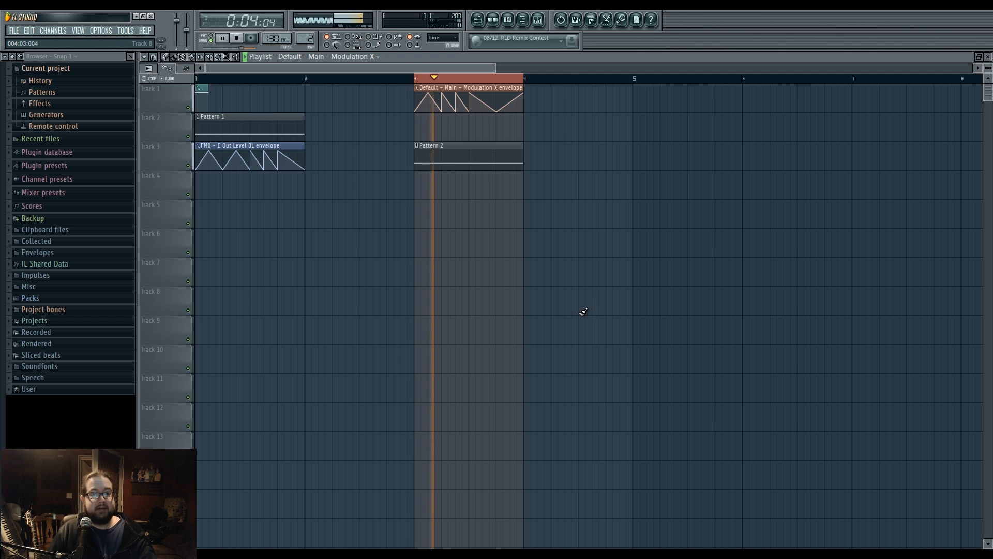
Play from bar 1, reopen FM8 and set the D-to-E modulation amount to 14 in the FM matrix.
left_click(202, 77)
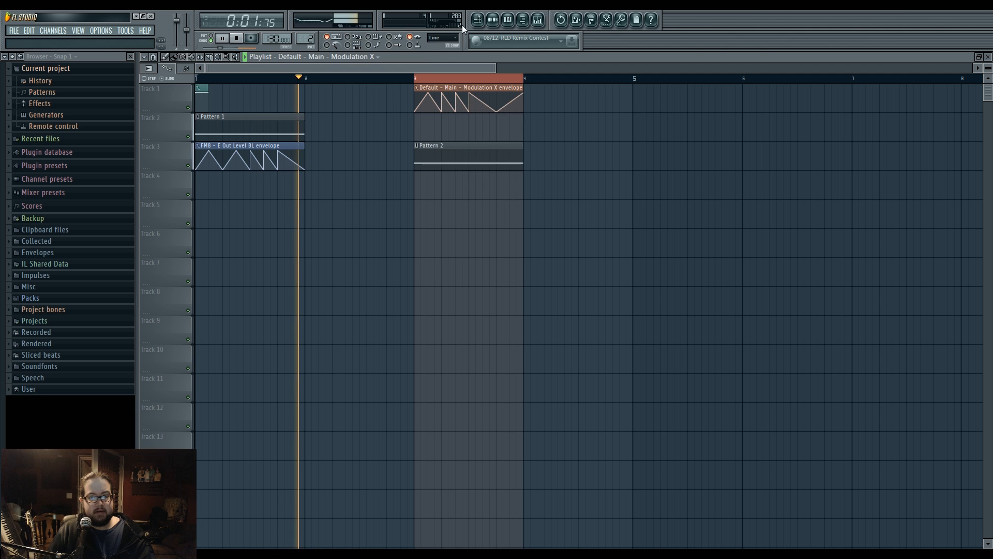
key("space")
left_click(493, 20)
left_click(496, 112)
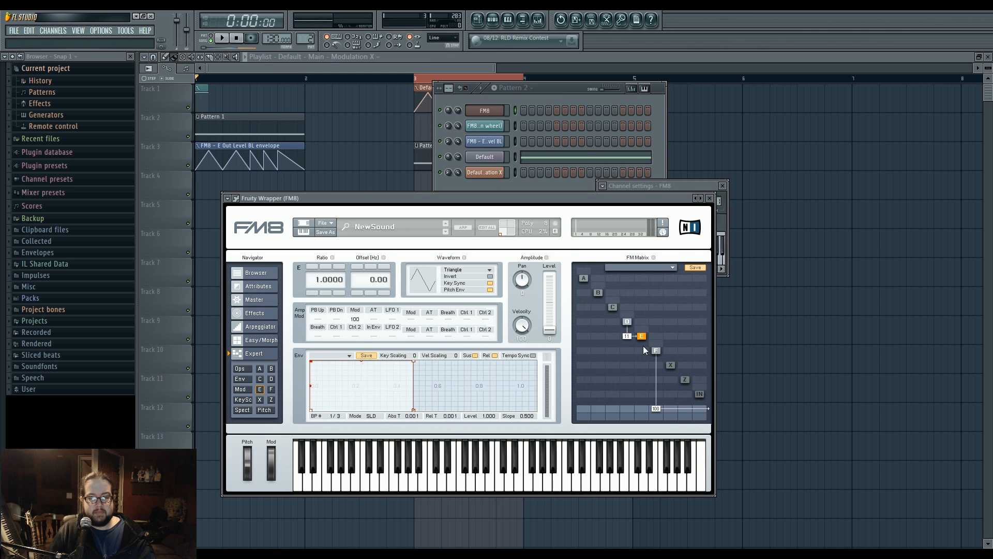
left_click(222, 39)
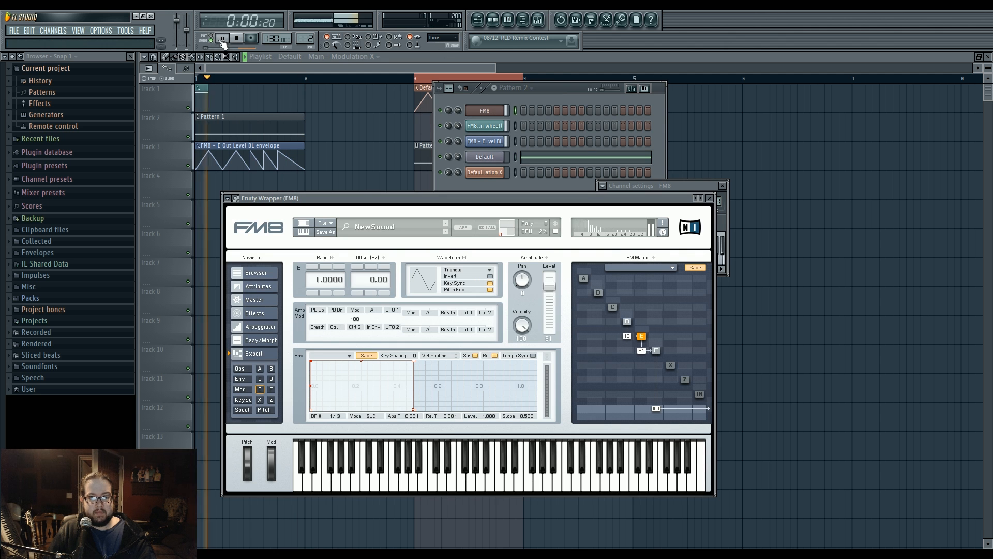
left_click_drag(628, 335, 628, 338)
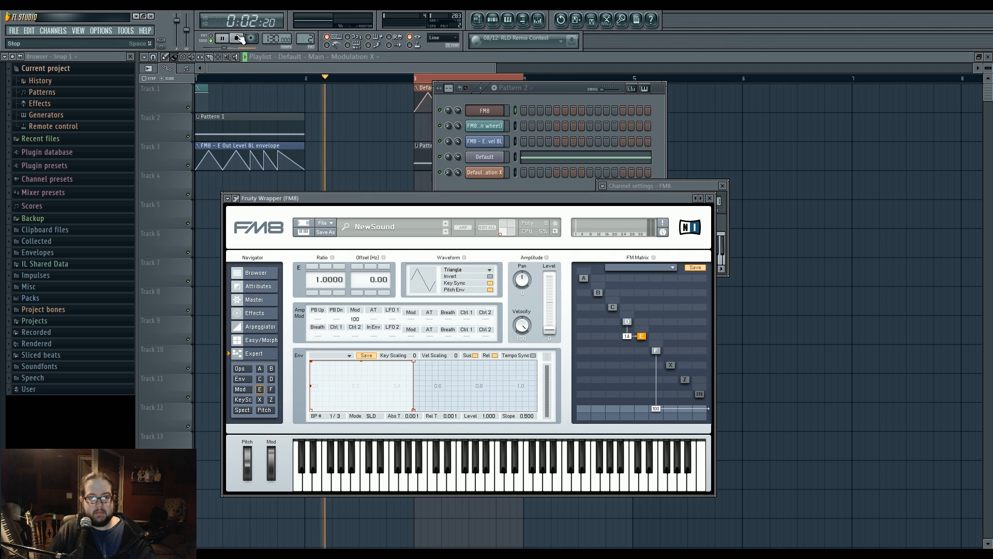
Compare the FM8 and Sytrus sounds by playing bars 1 and 3, and stop playback.
left_click(418, 79)
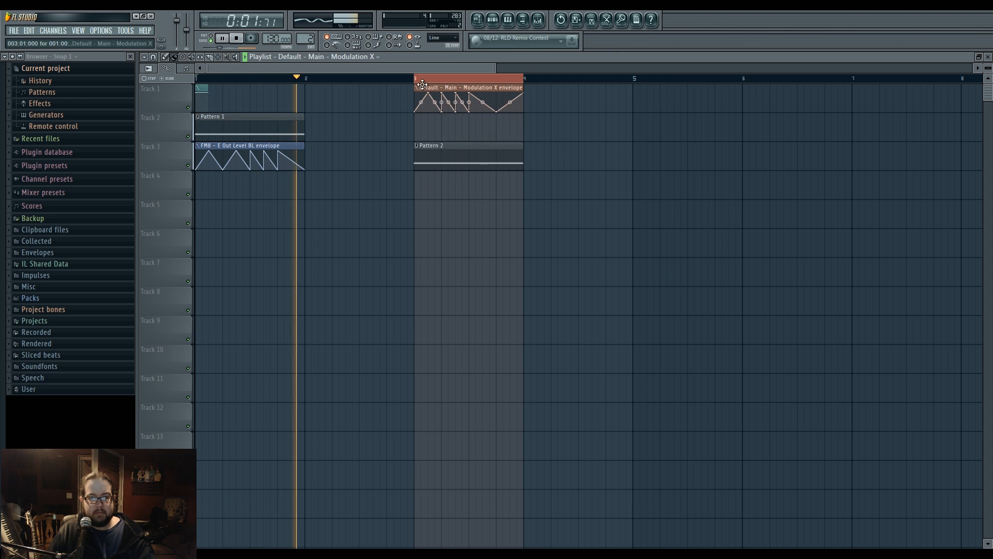
left_click(418, 79)
key("space")
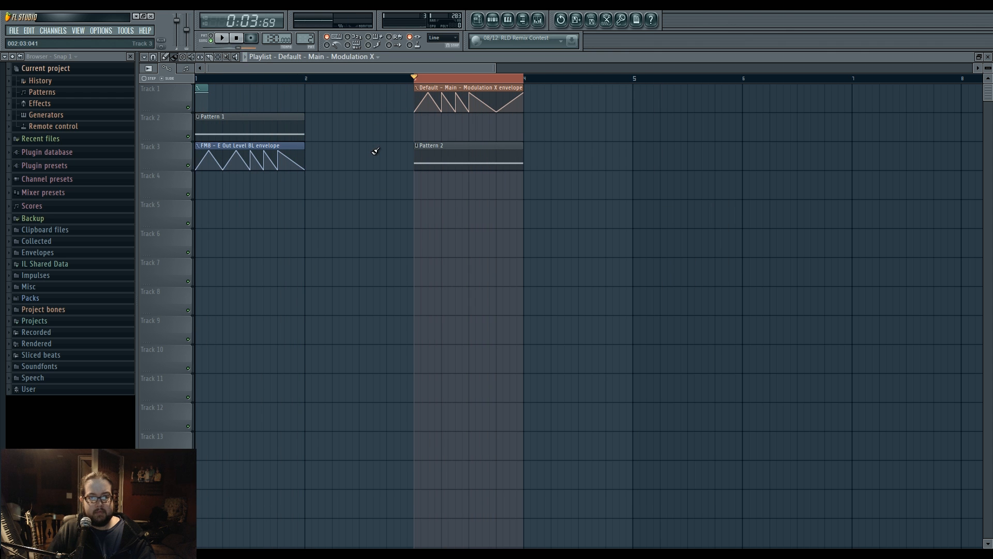
Open Sytrus and FM8 in turn from the step sequencer to compare their interfaces, moving the FM8 window higher.
left_click(502, 29)
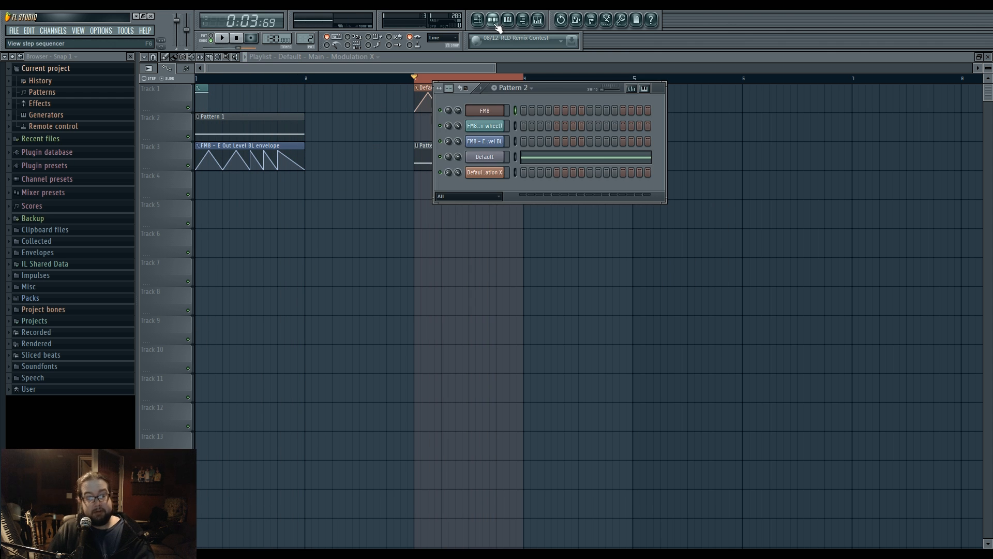
left_click(496, 158)
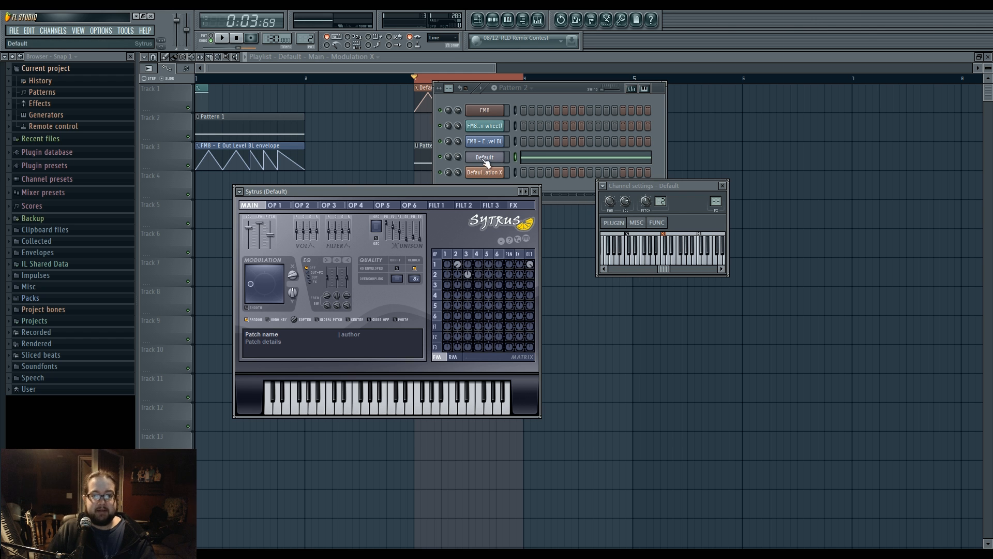
left_click(485, 111)
left_click_drag(477, 200, 475, 159)
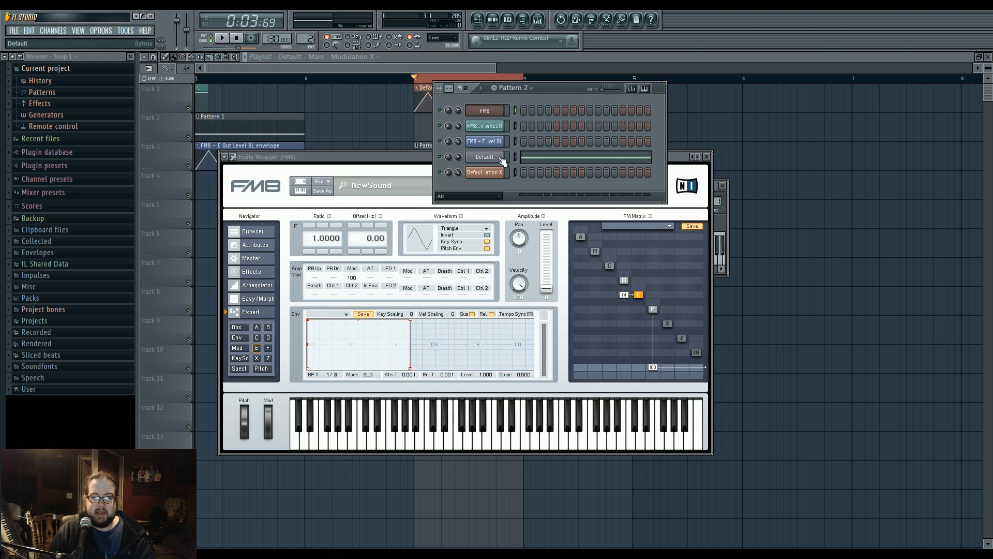
Inspect the RM and FM views of the Sytrus matrix, and bring FM8 back to the front for comparison.
left_click_drag(445, 191, 469, 224)
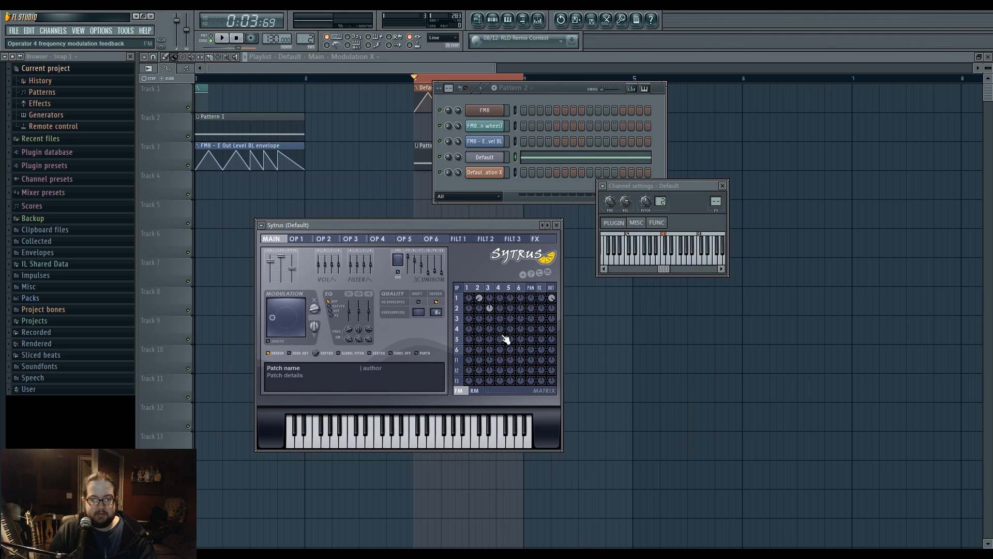
left_click(476, 392)
left_click(458, 391)
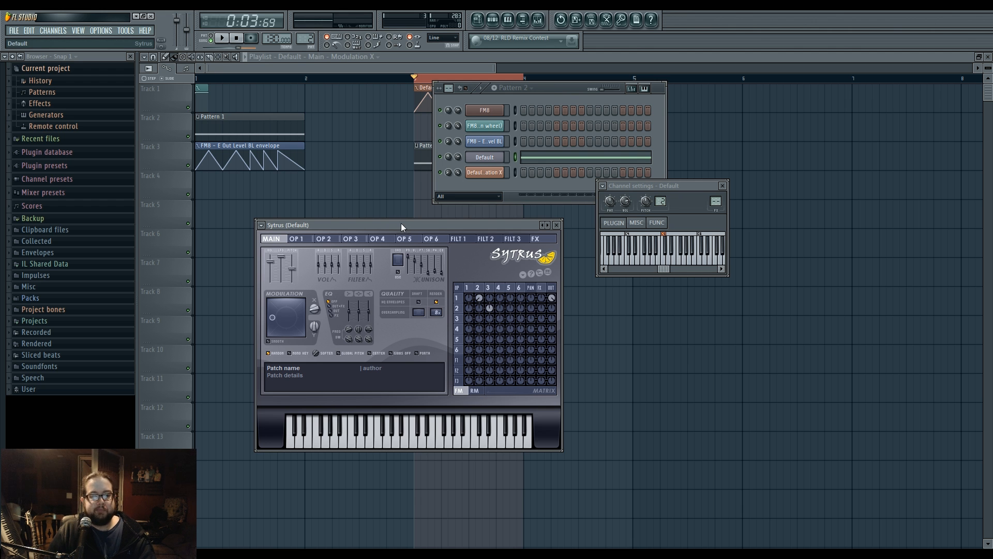
left_click_drag(401, 223, 454, 264)
left_click(485, 111)
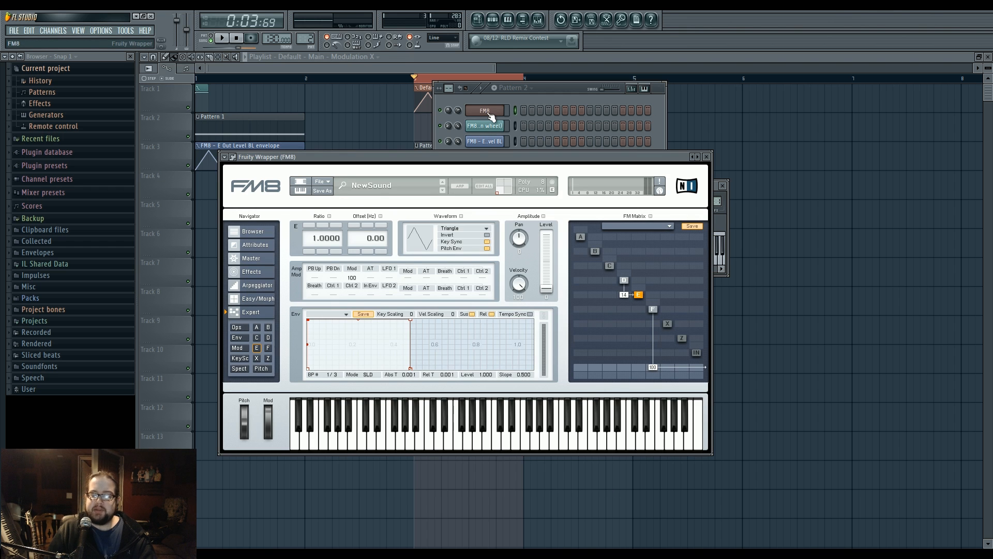
left_click_drag(483, 162, 472, 190)
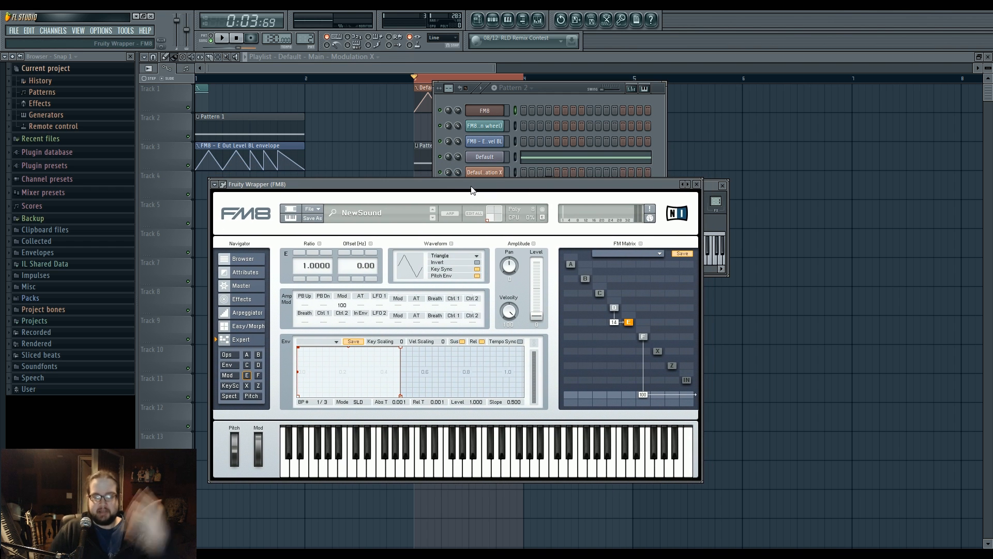